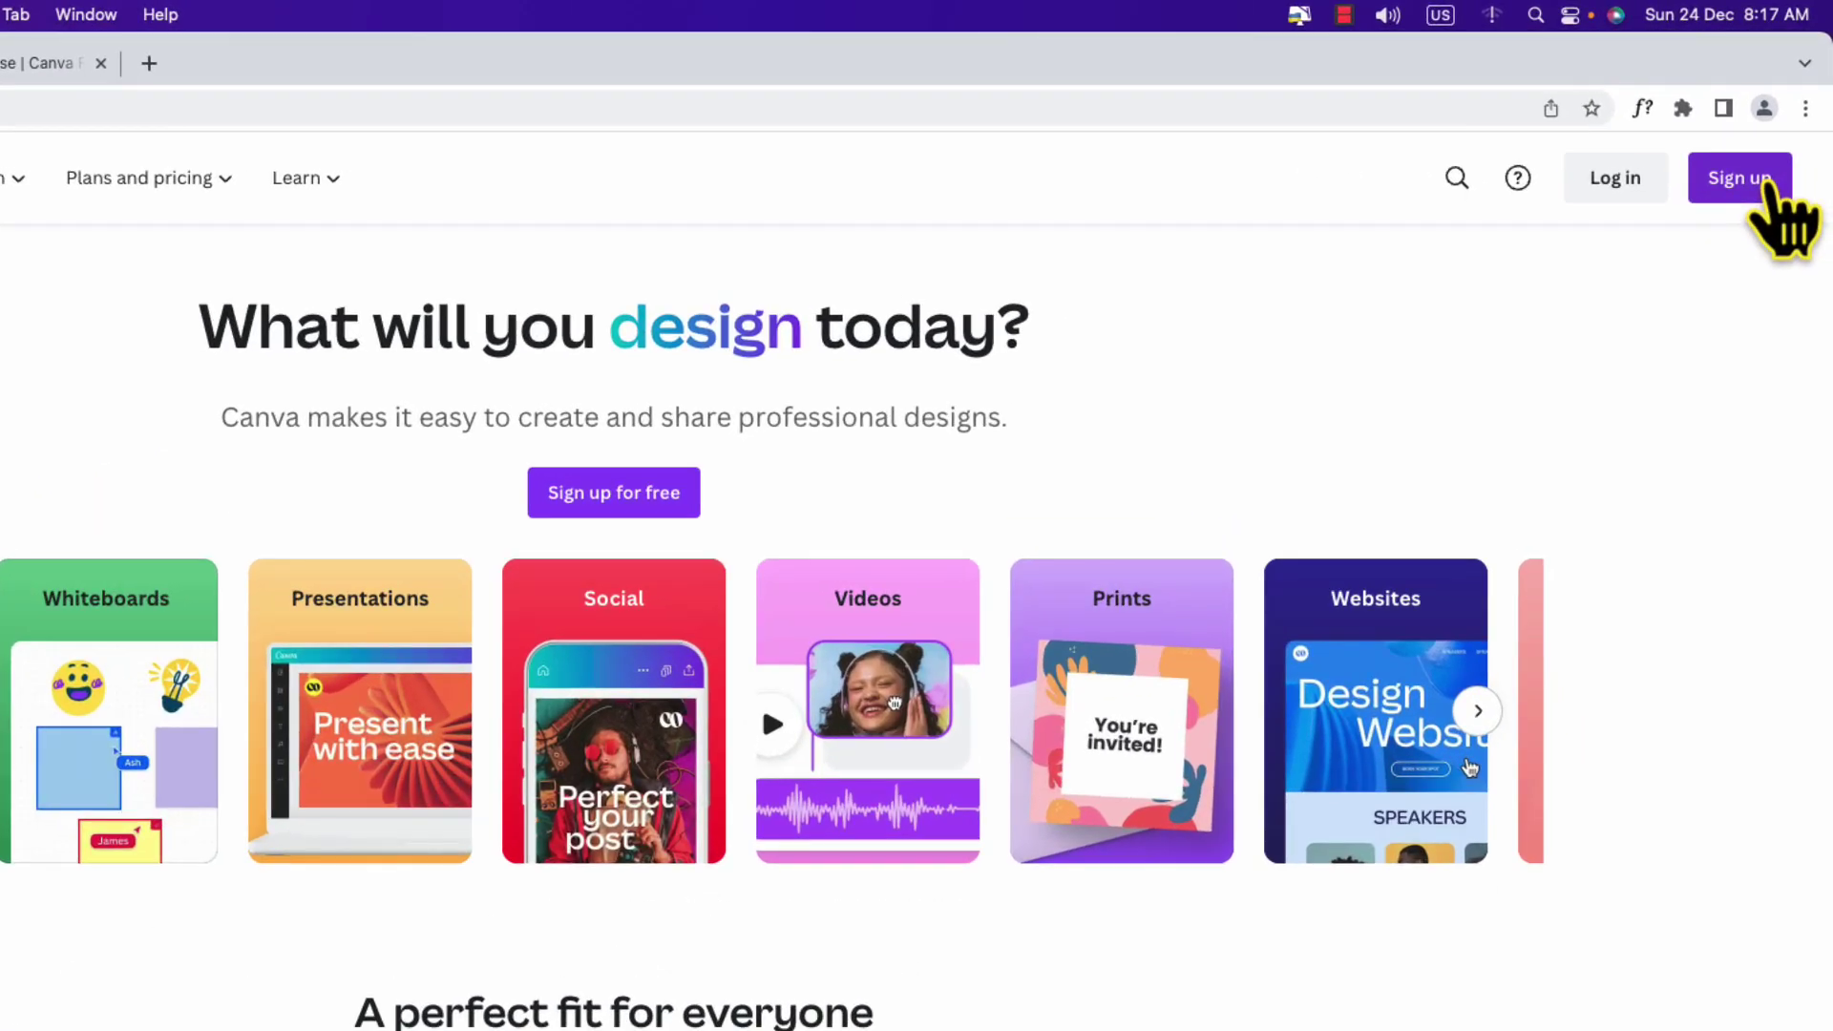
- Log in to Canva using the account's email address and password
left_click(1763, 133)
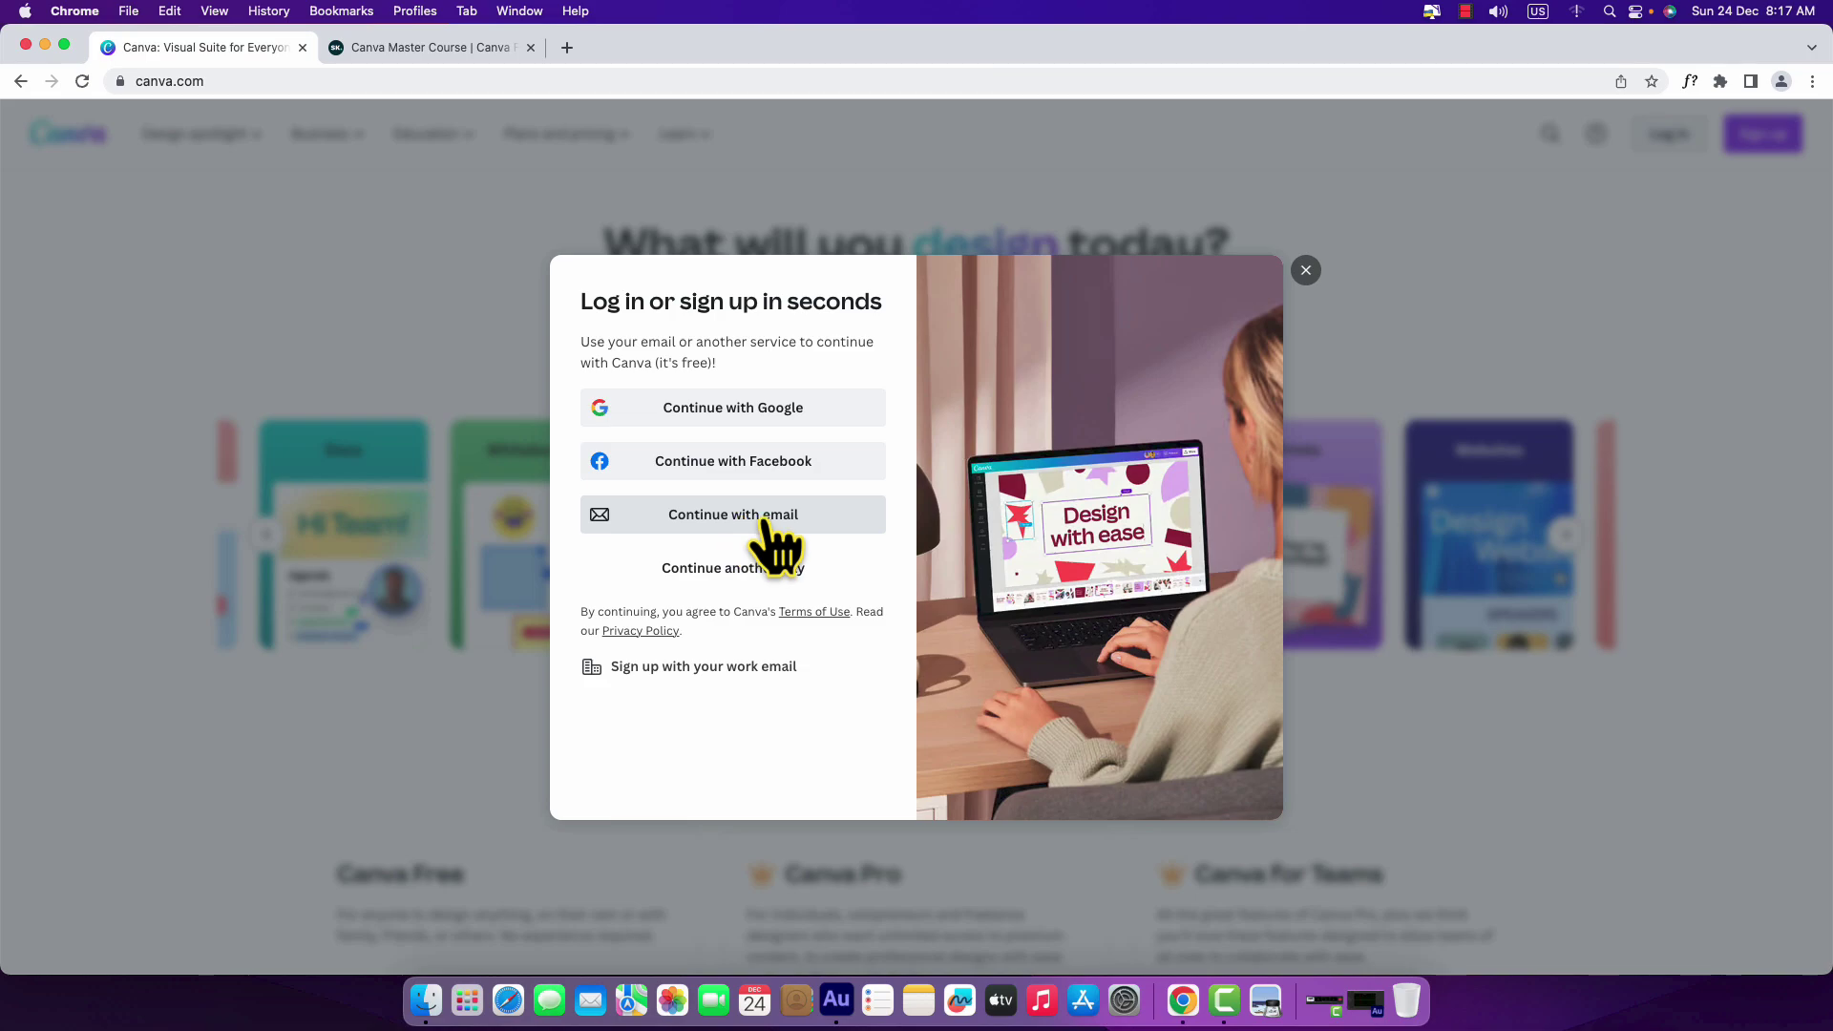
left_click(766, 525)
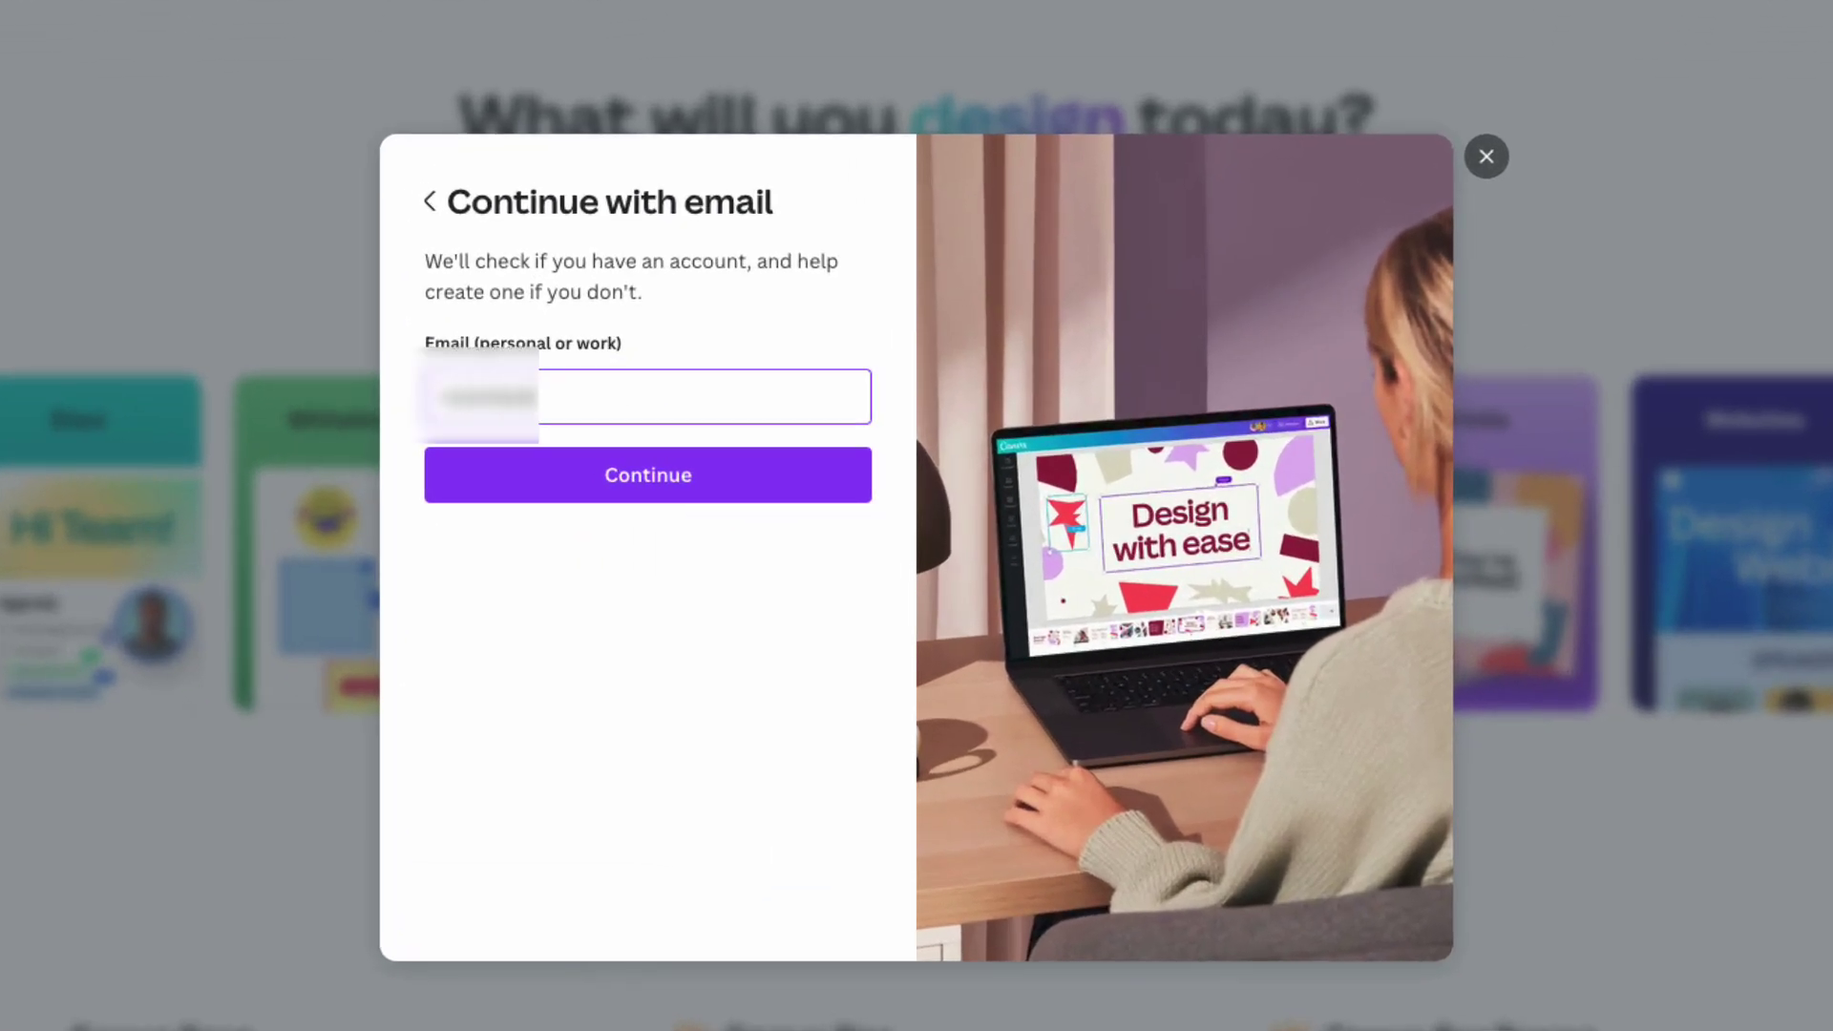
type("l.com")
left_click(741, 487)
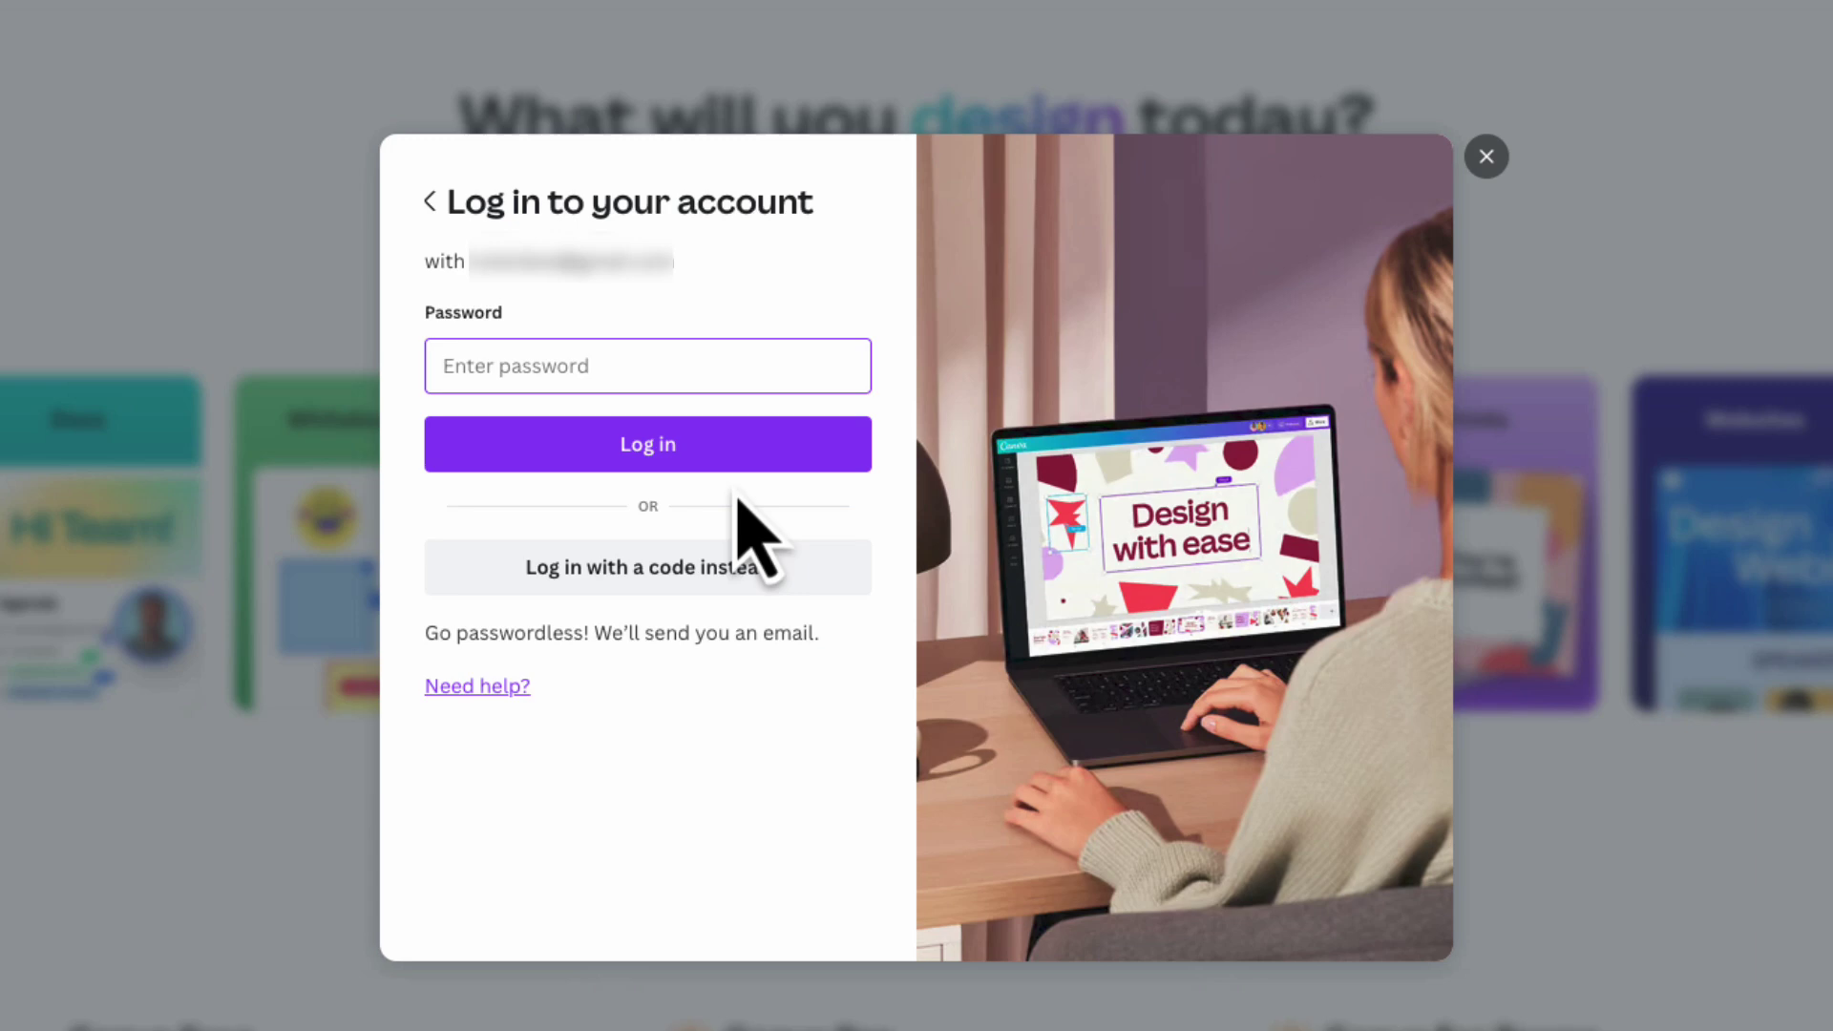
type("*********")
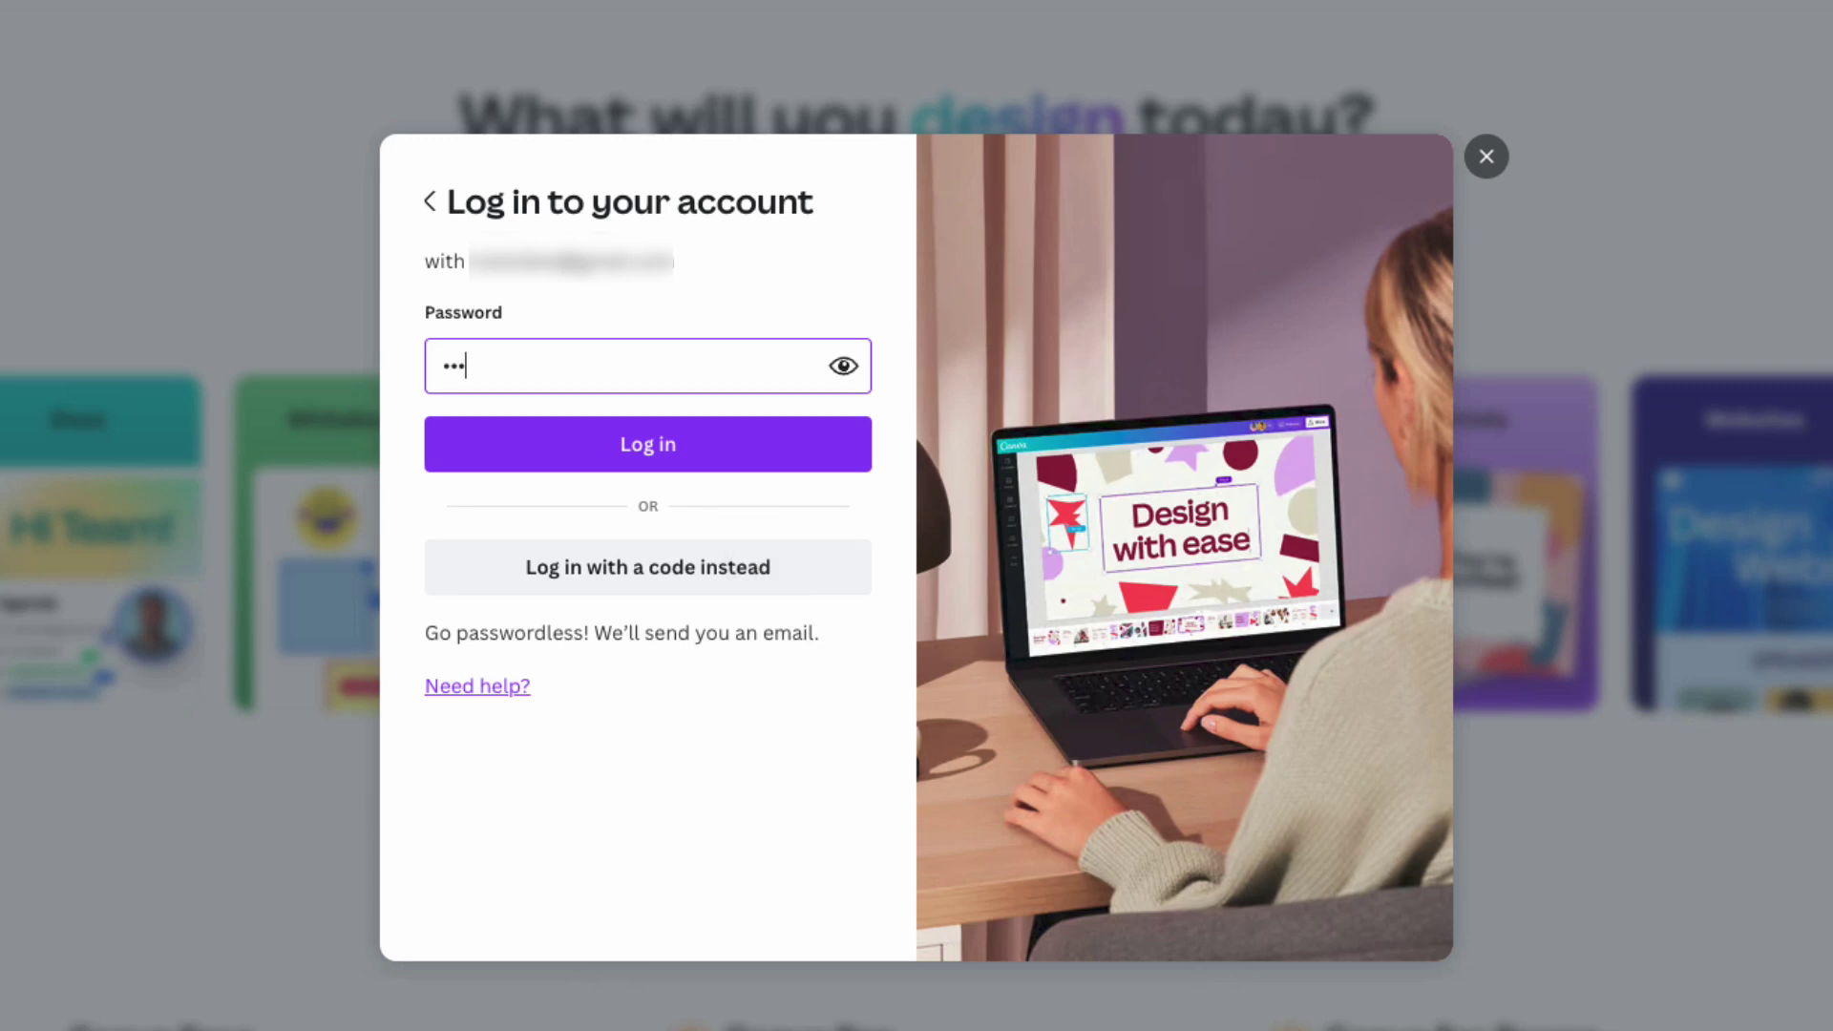
left_click(701, 457)
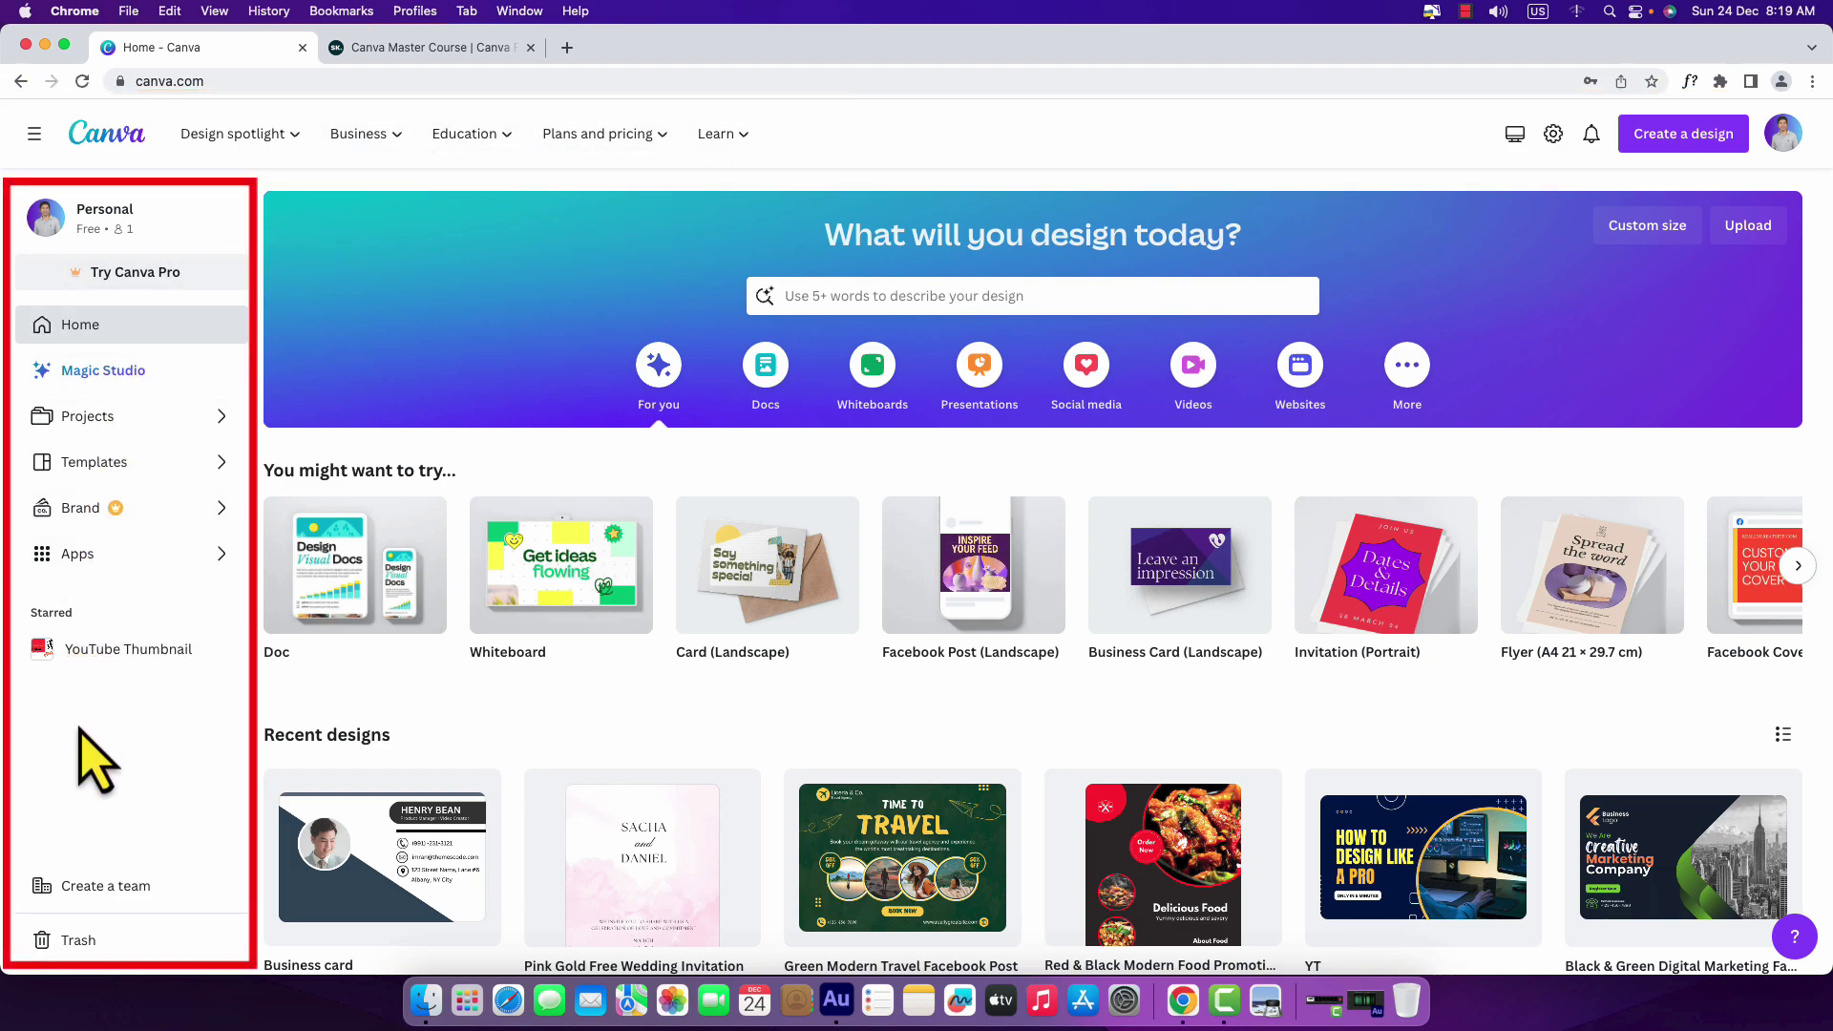
left_click(34, 133)
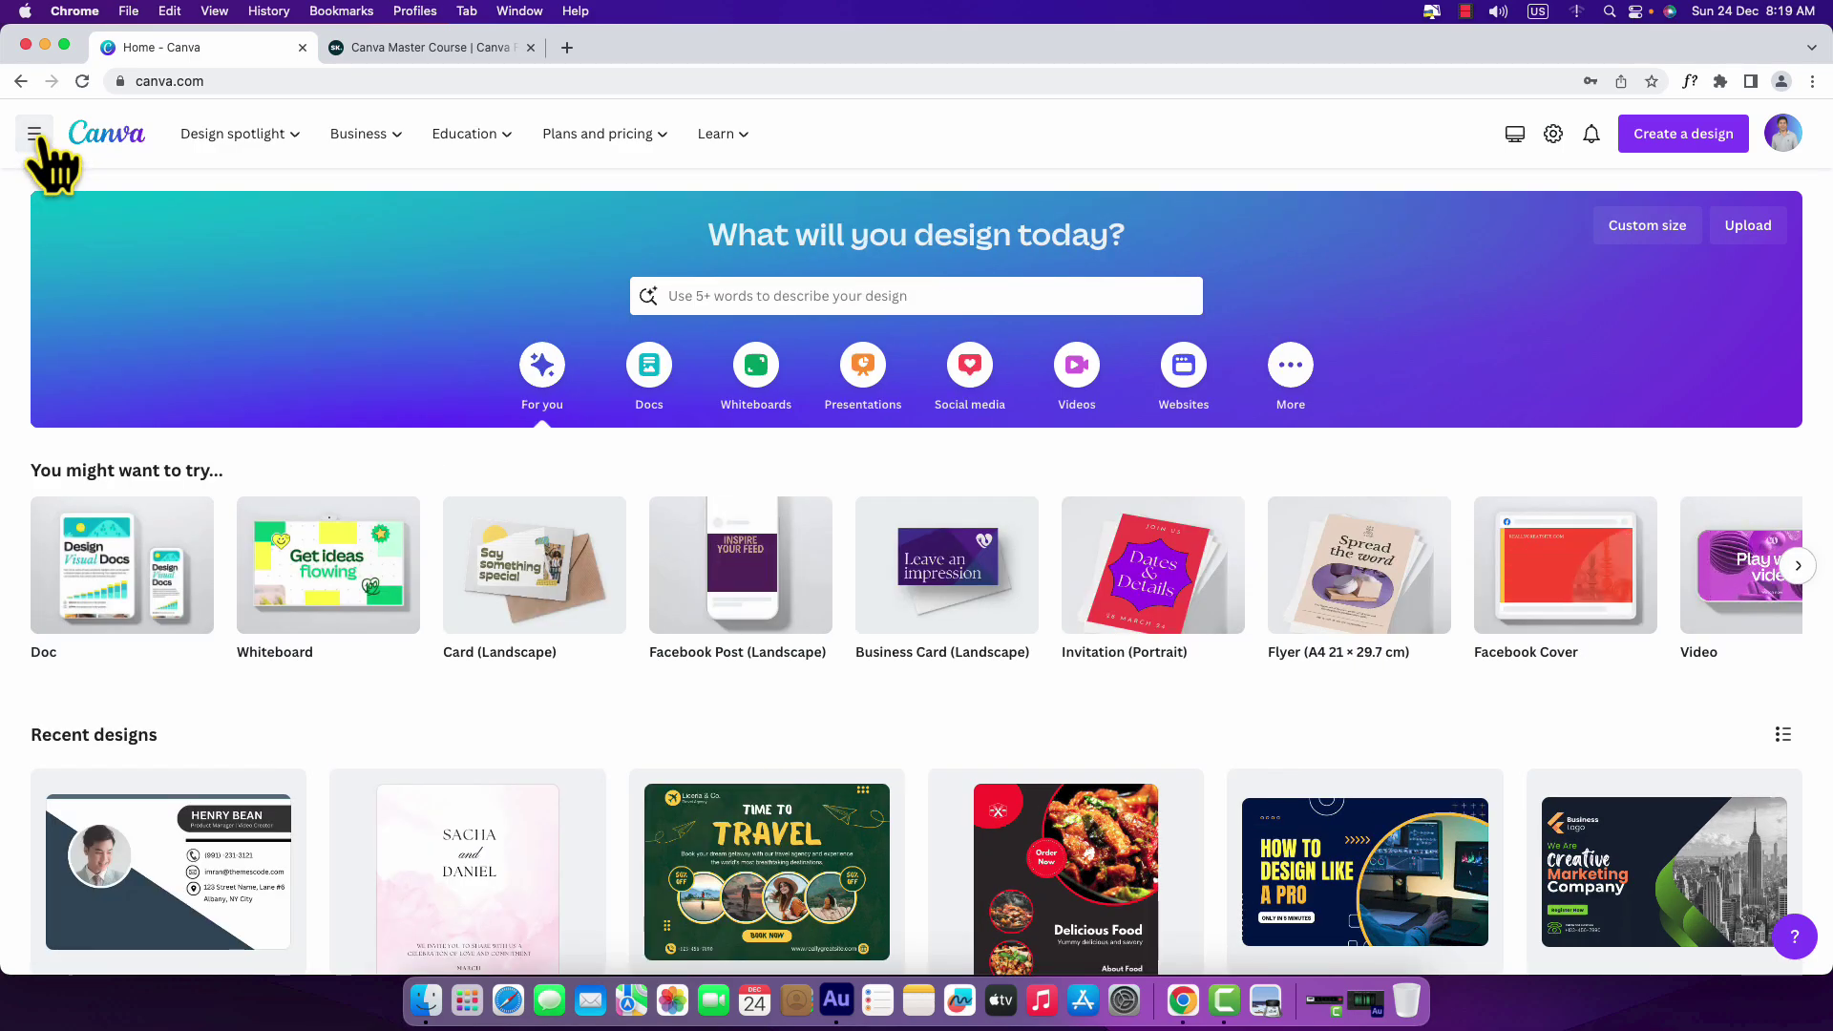
left_click(35, 134)
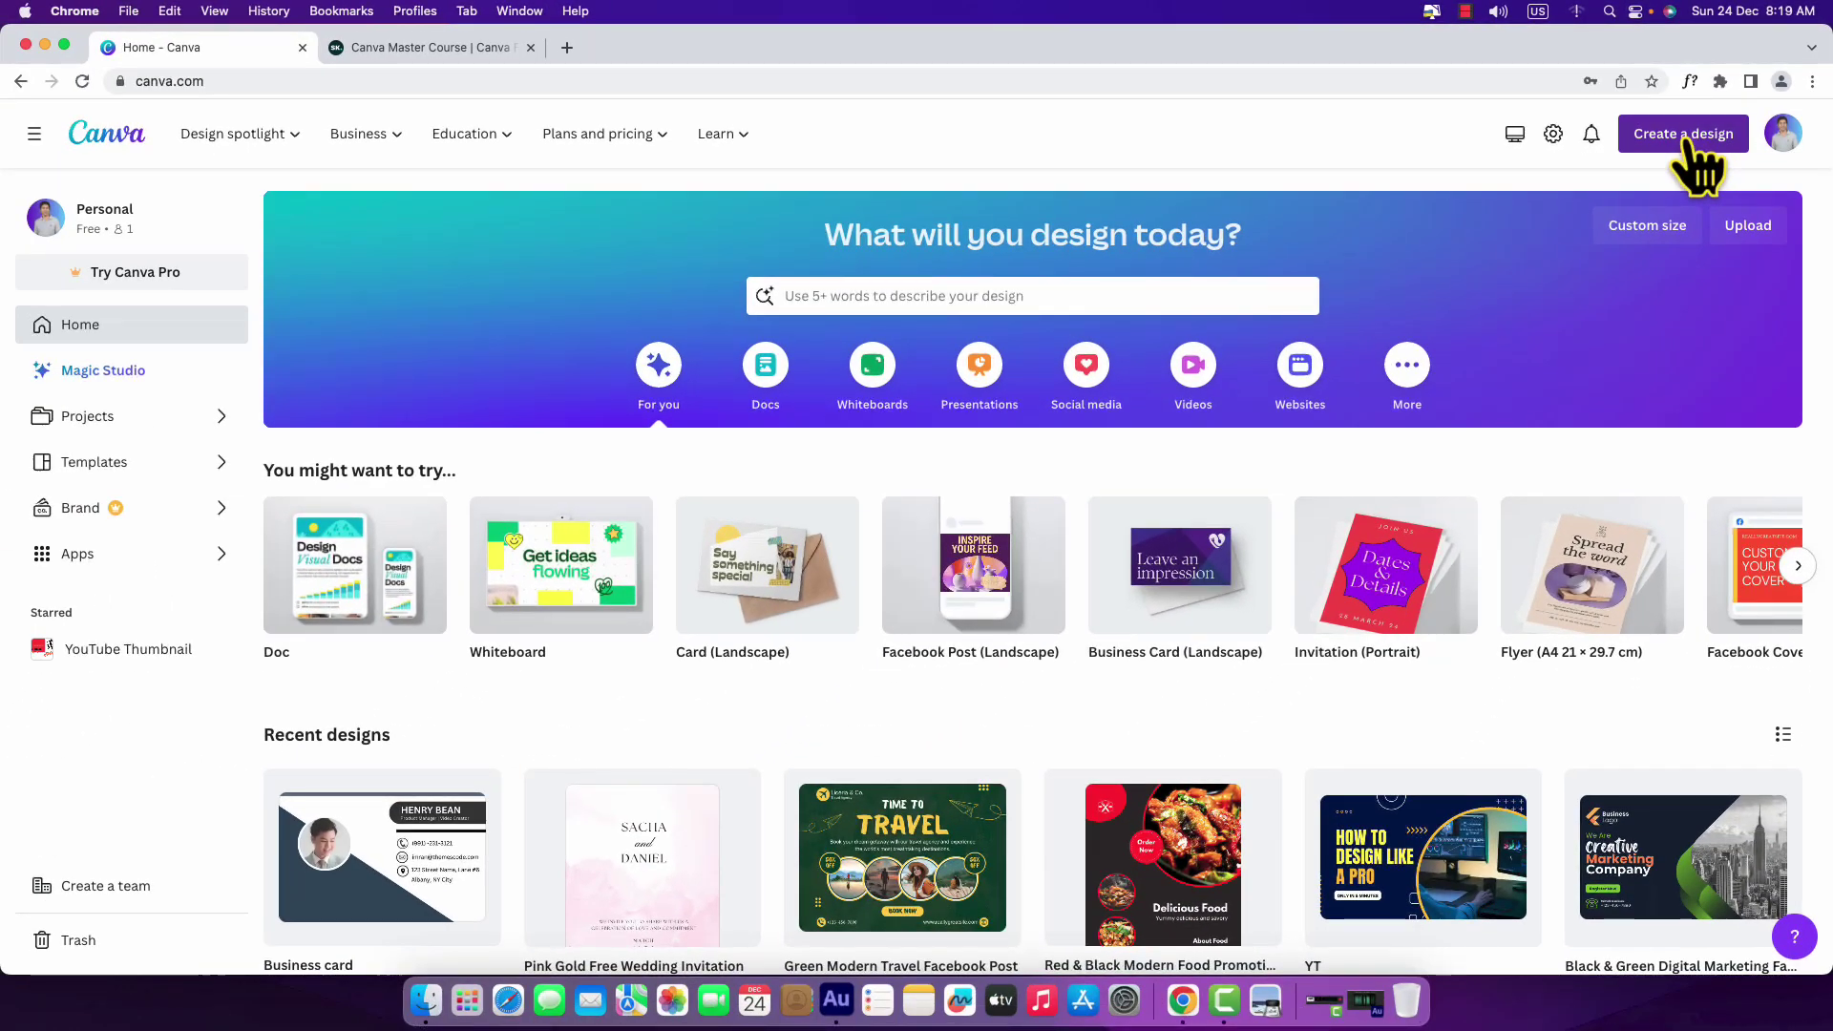
- Create a new blank Facebook Post (Landscape) design
left_click(1687, 143)
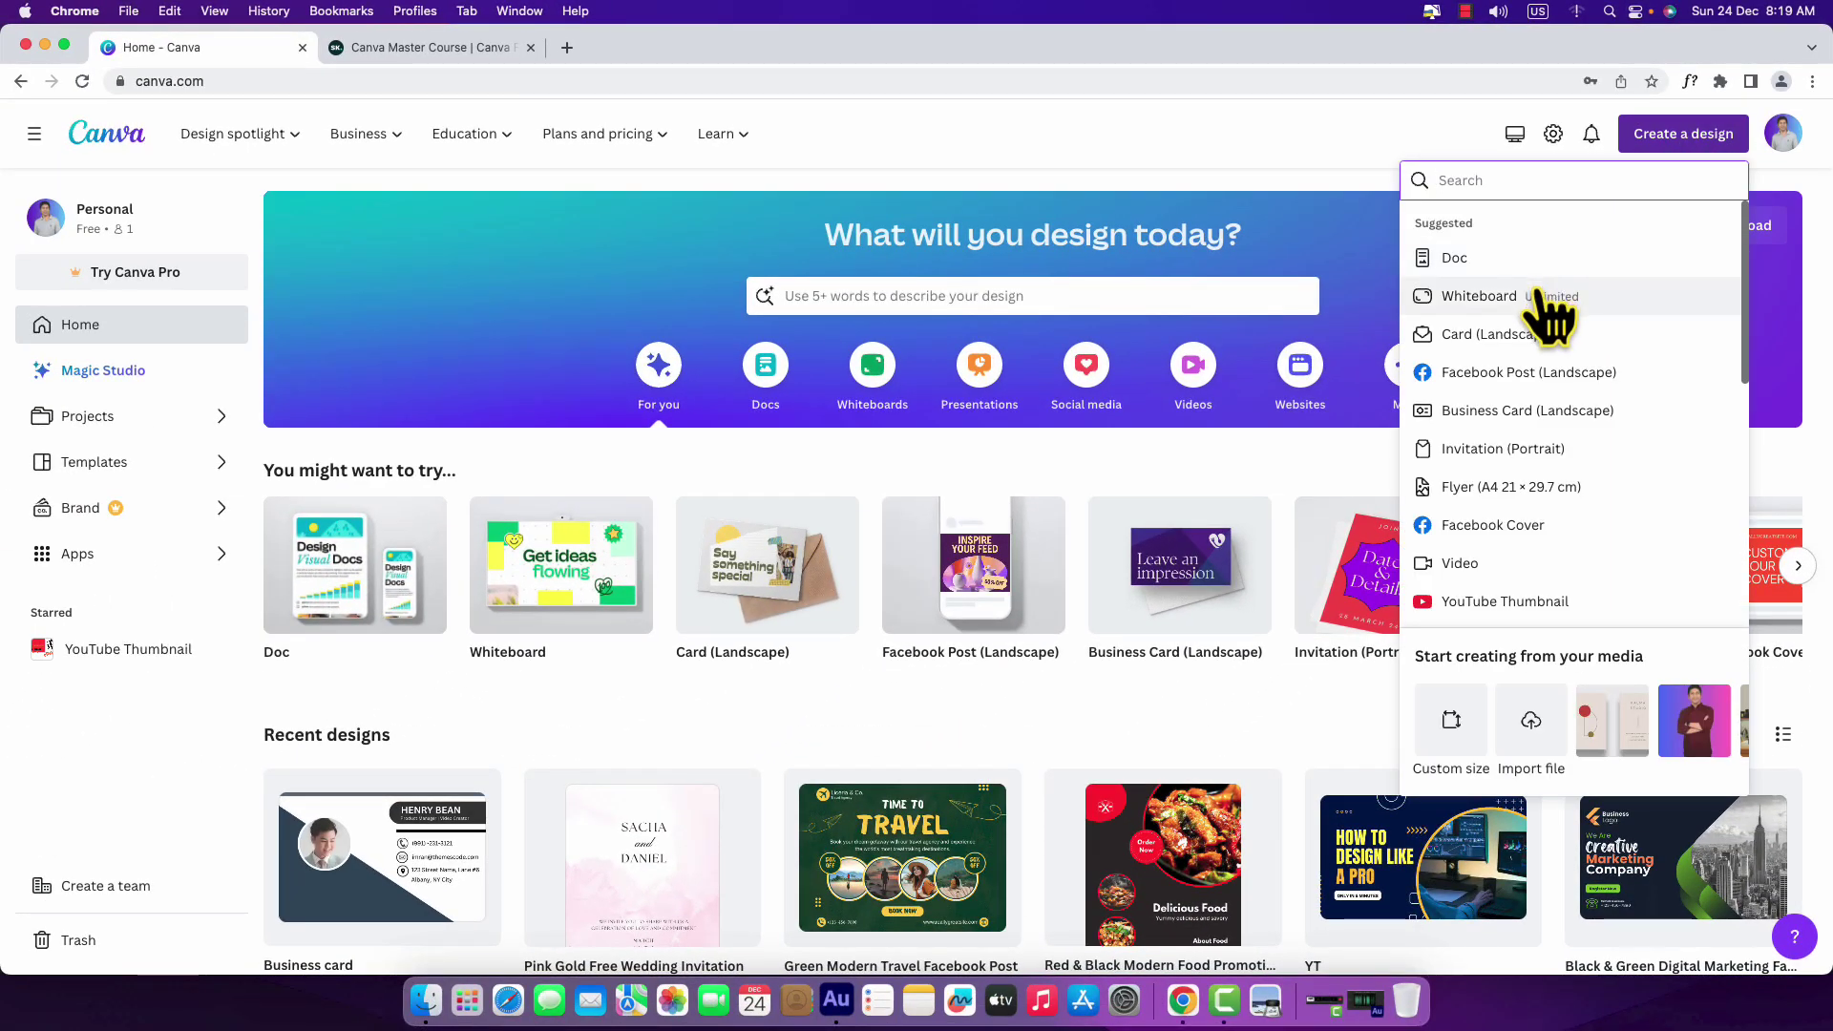
left_click(1496, 382)
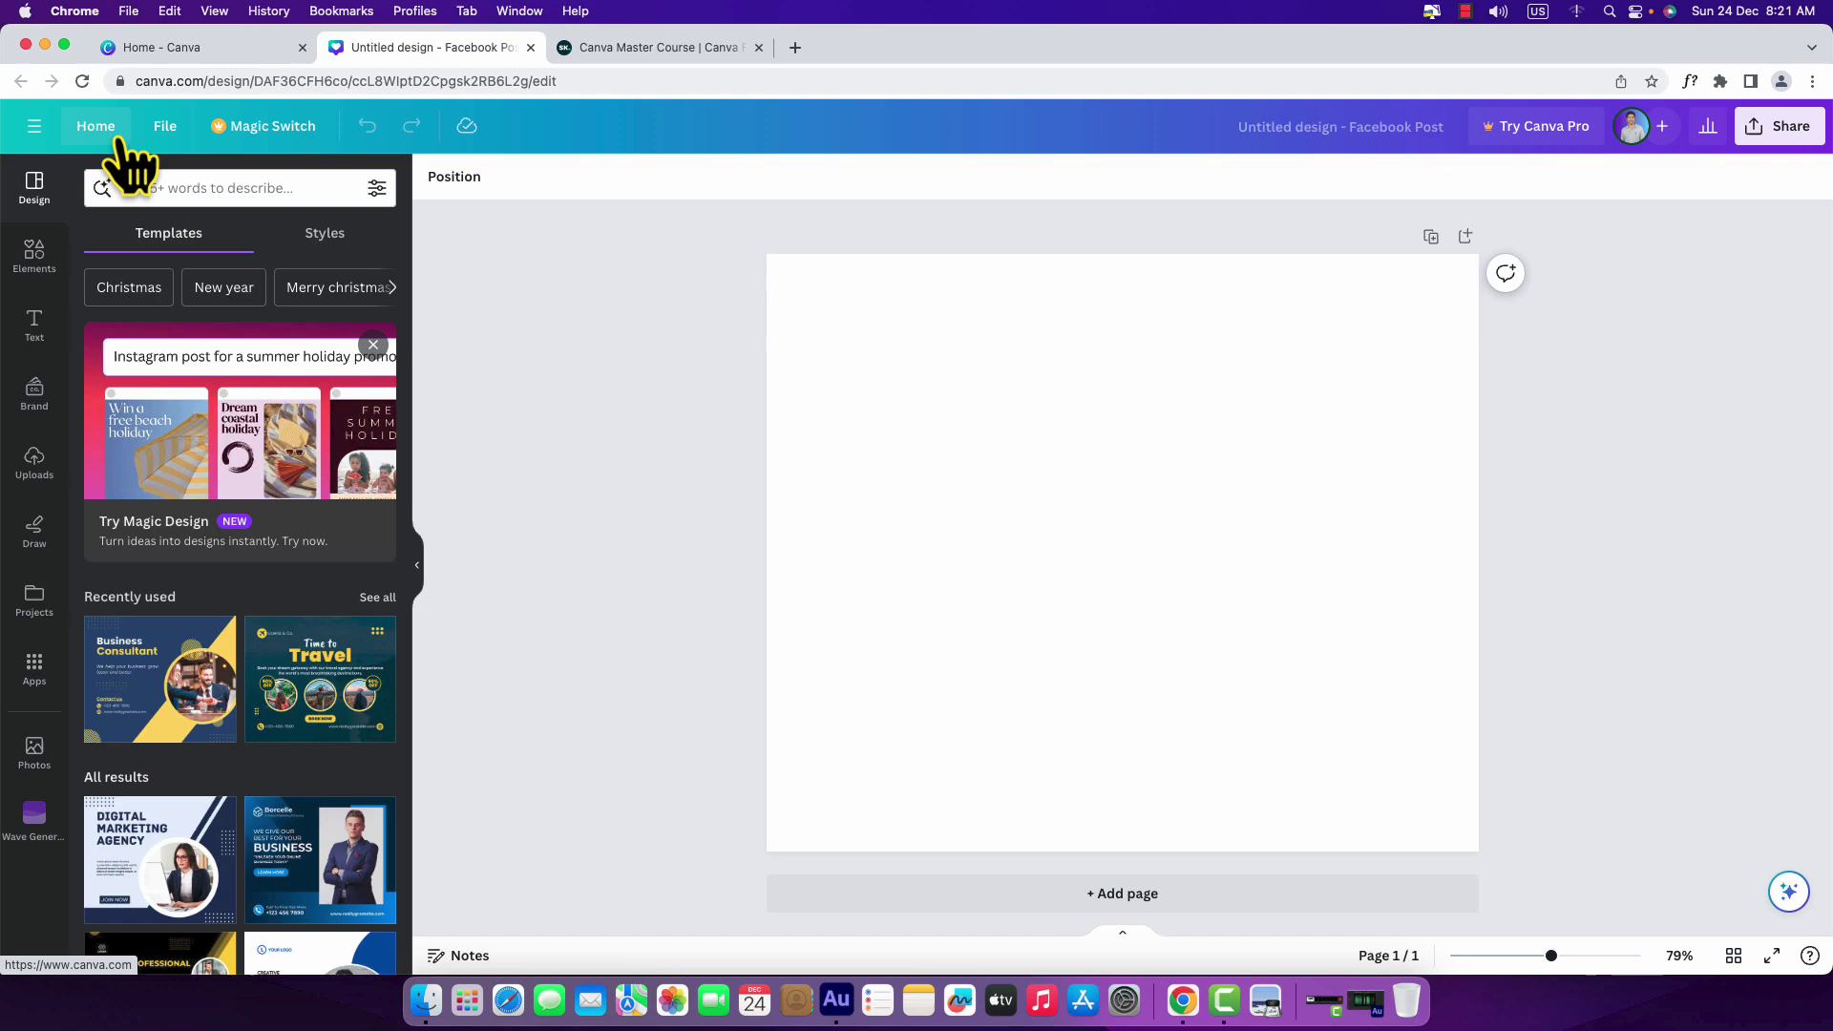
left_click(165, 132)
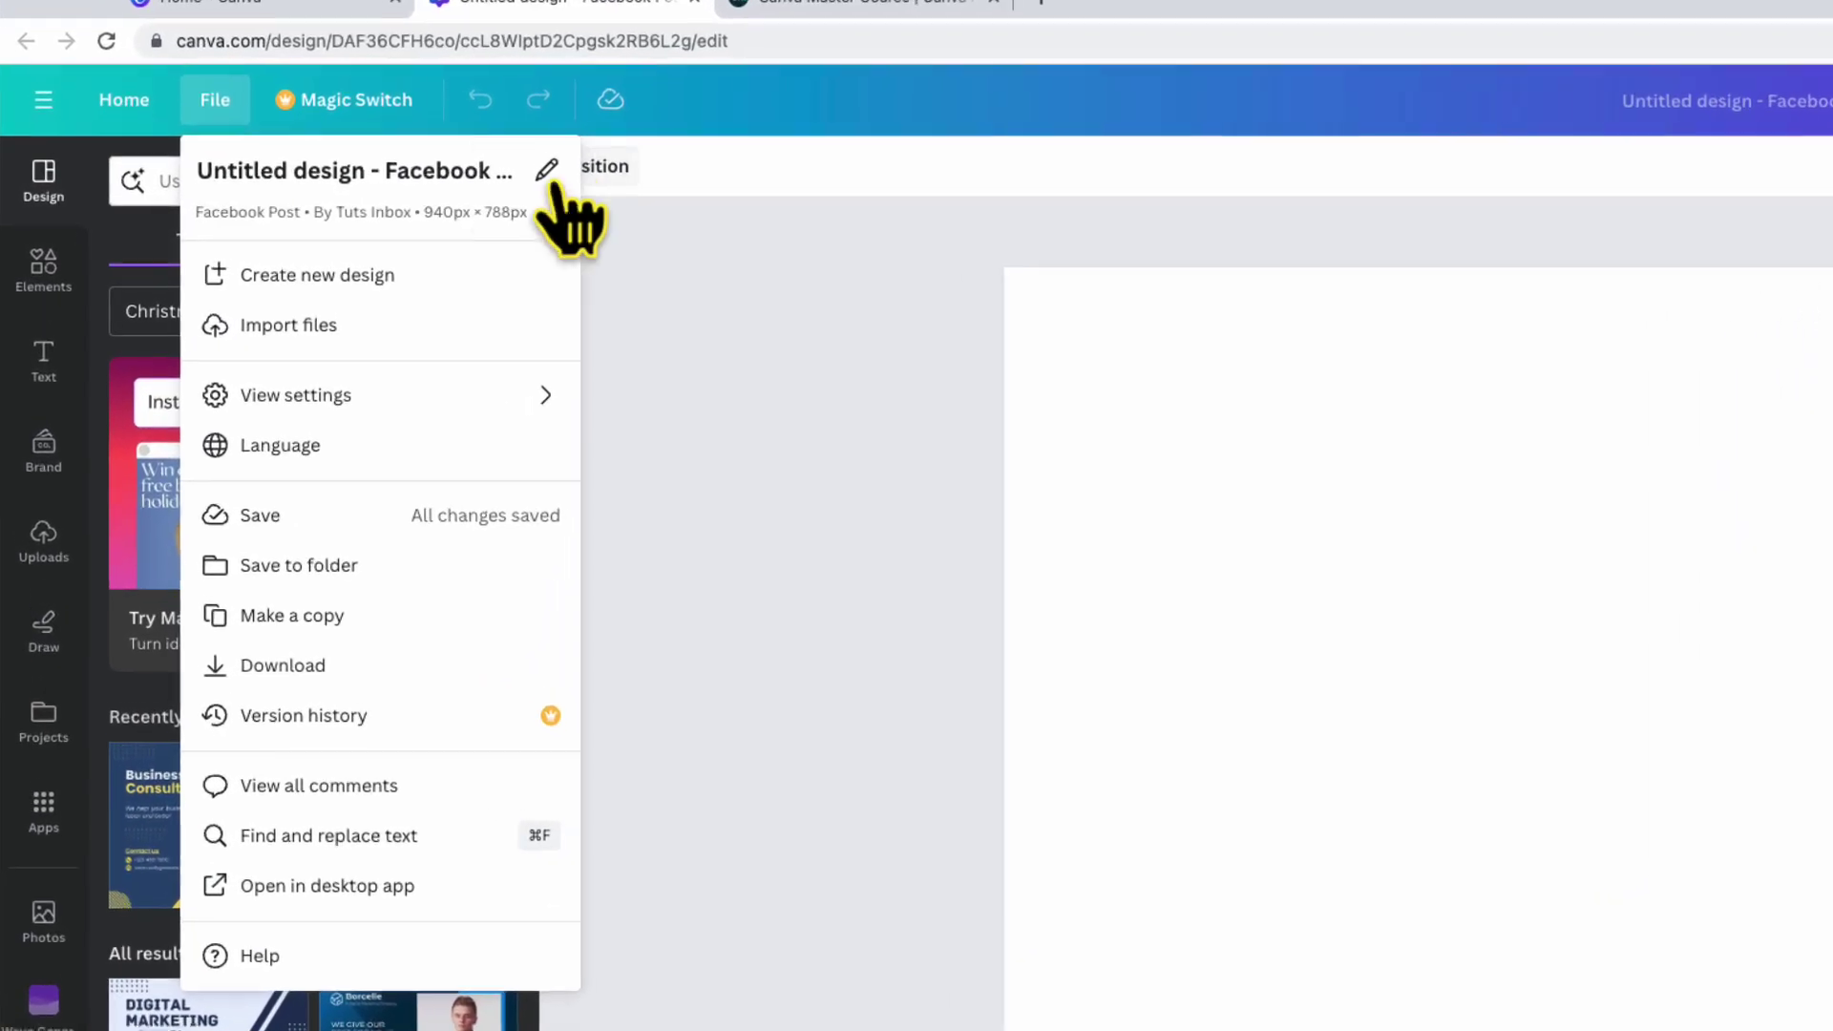
left_click(740, 472)
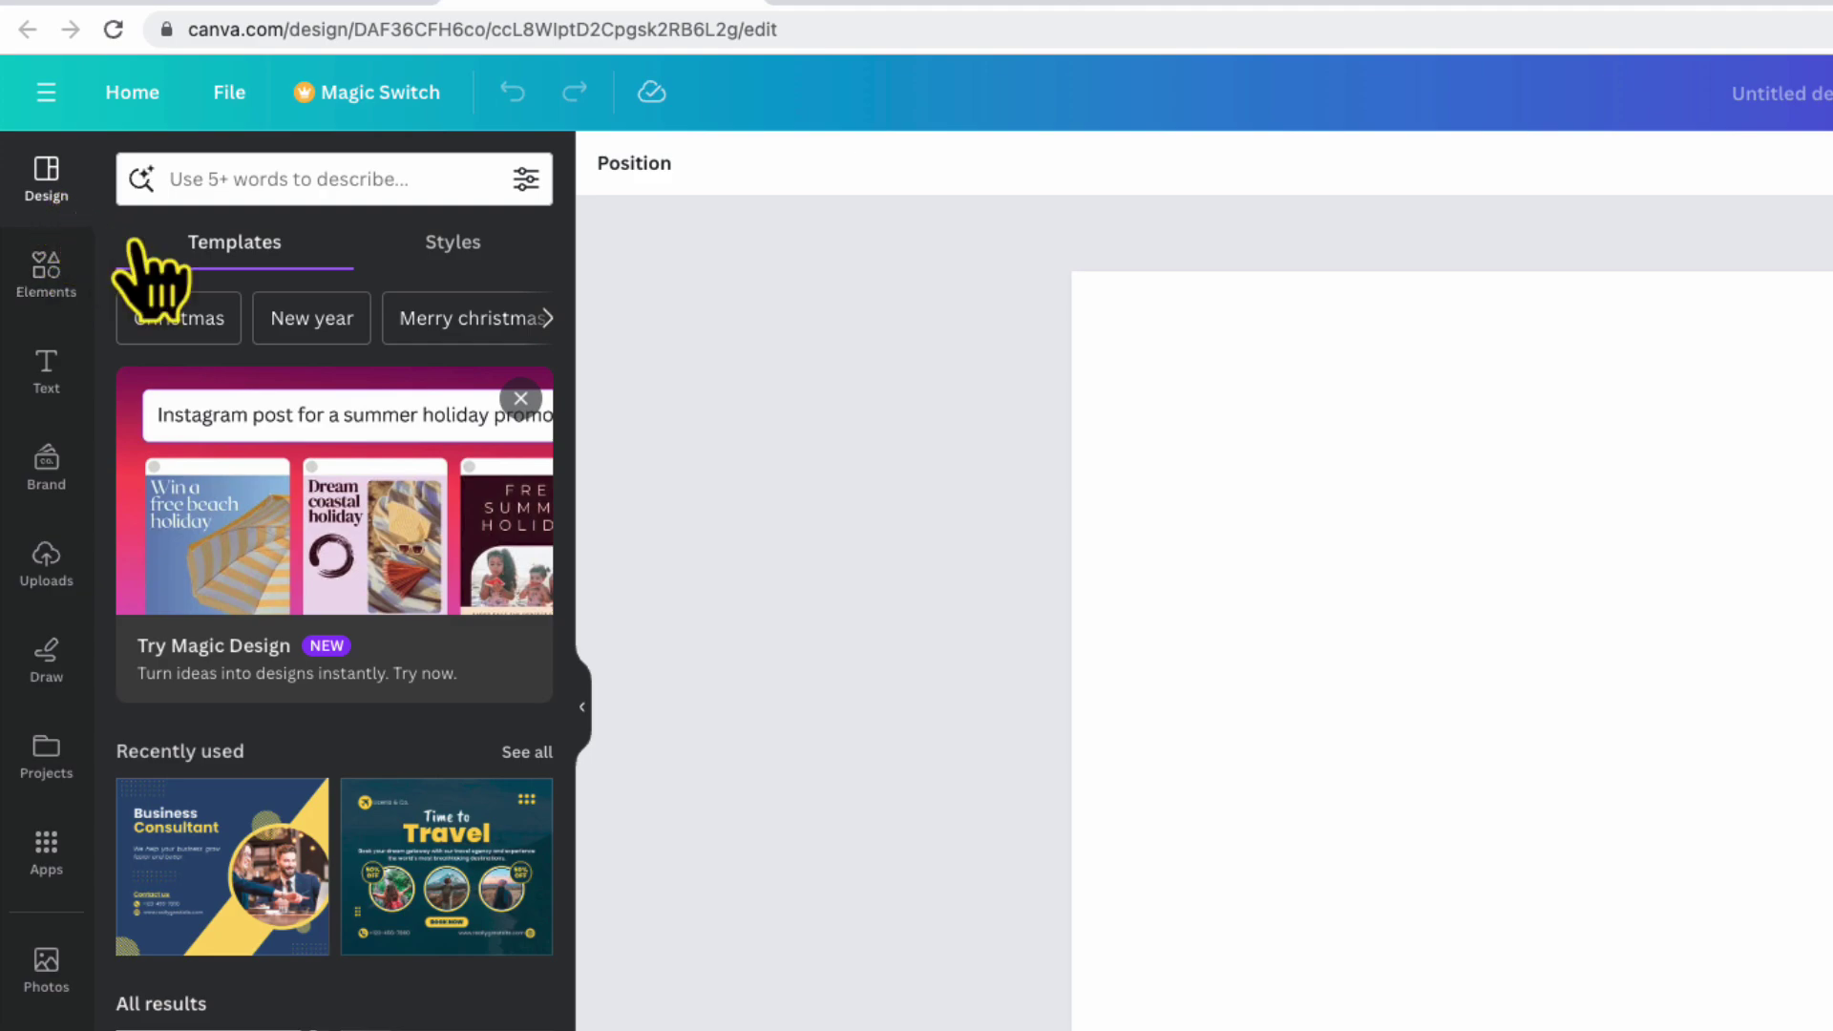
scroll(299, 735, "down", 1)
scroll(299, 735, "down", 10)
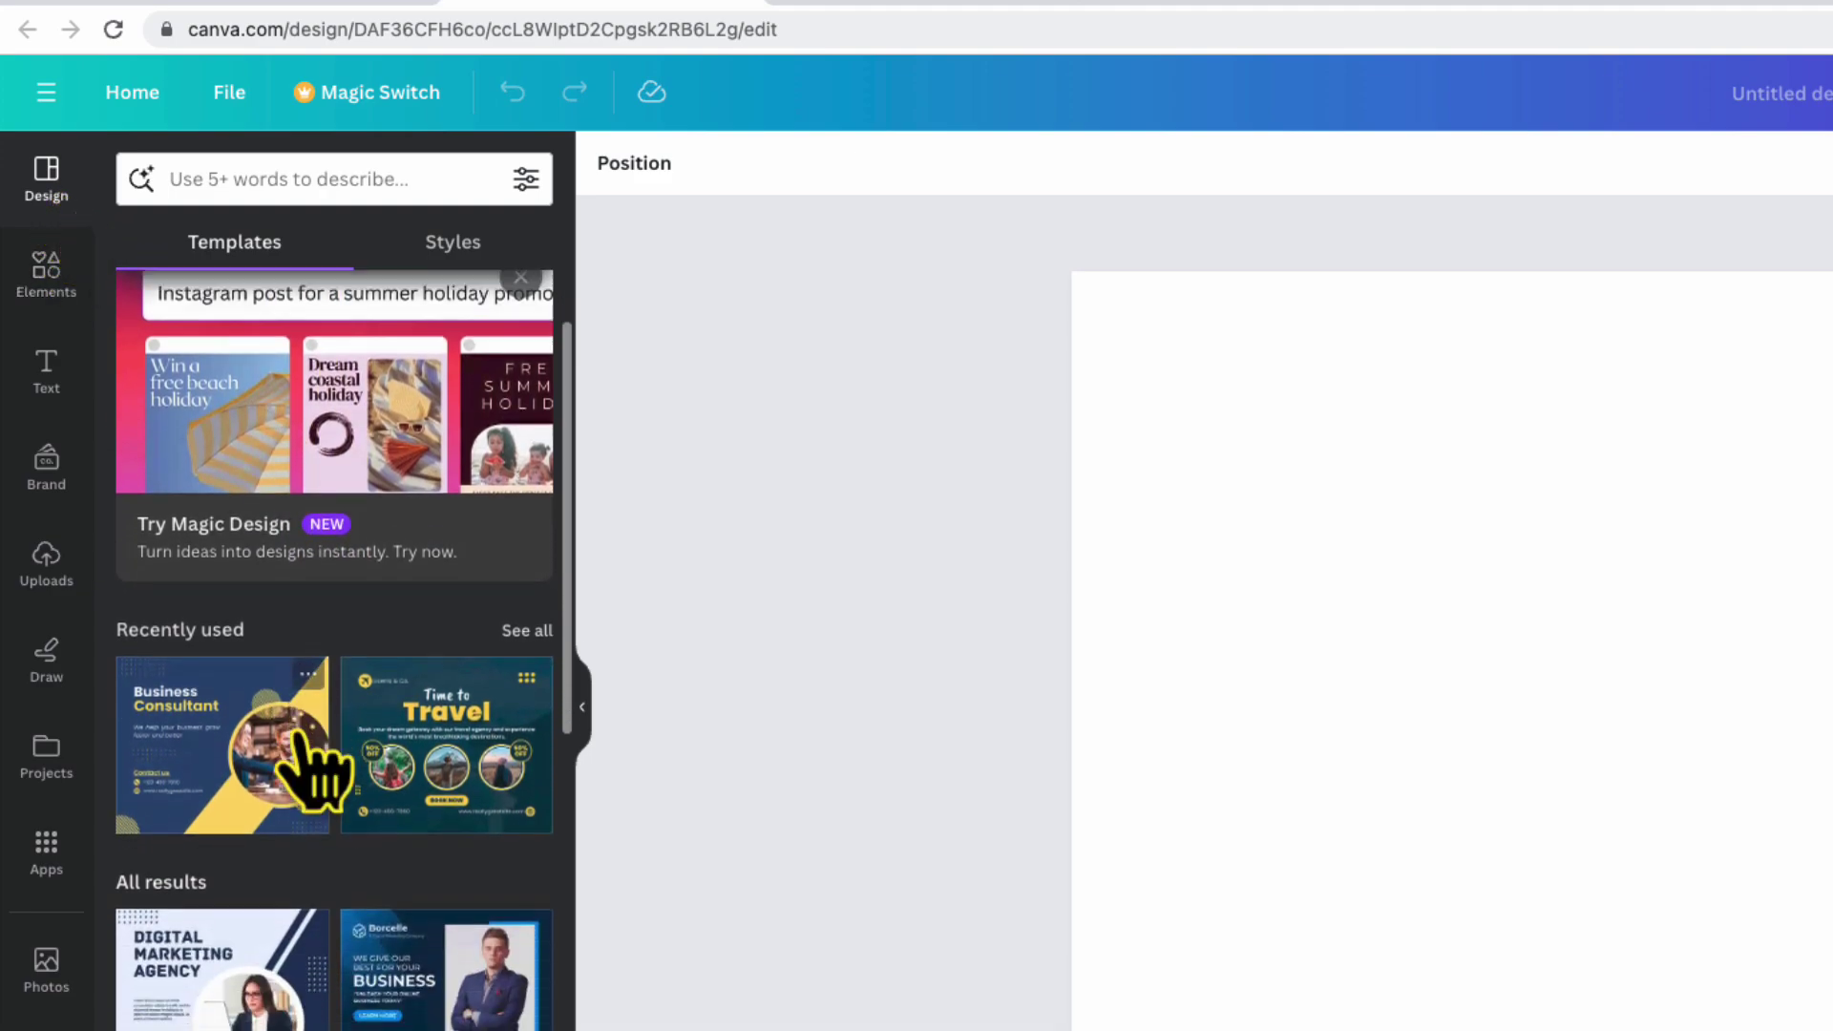
scroll(297, 740, "up", 10)
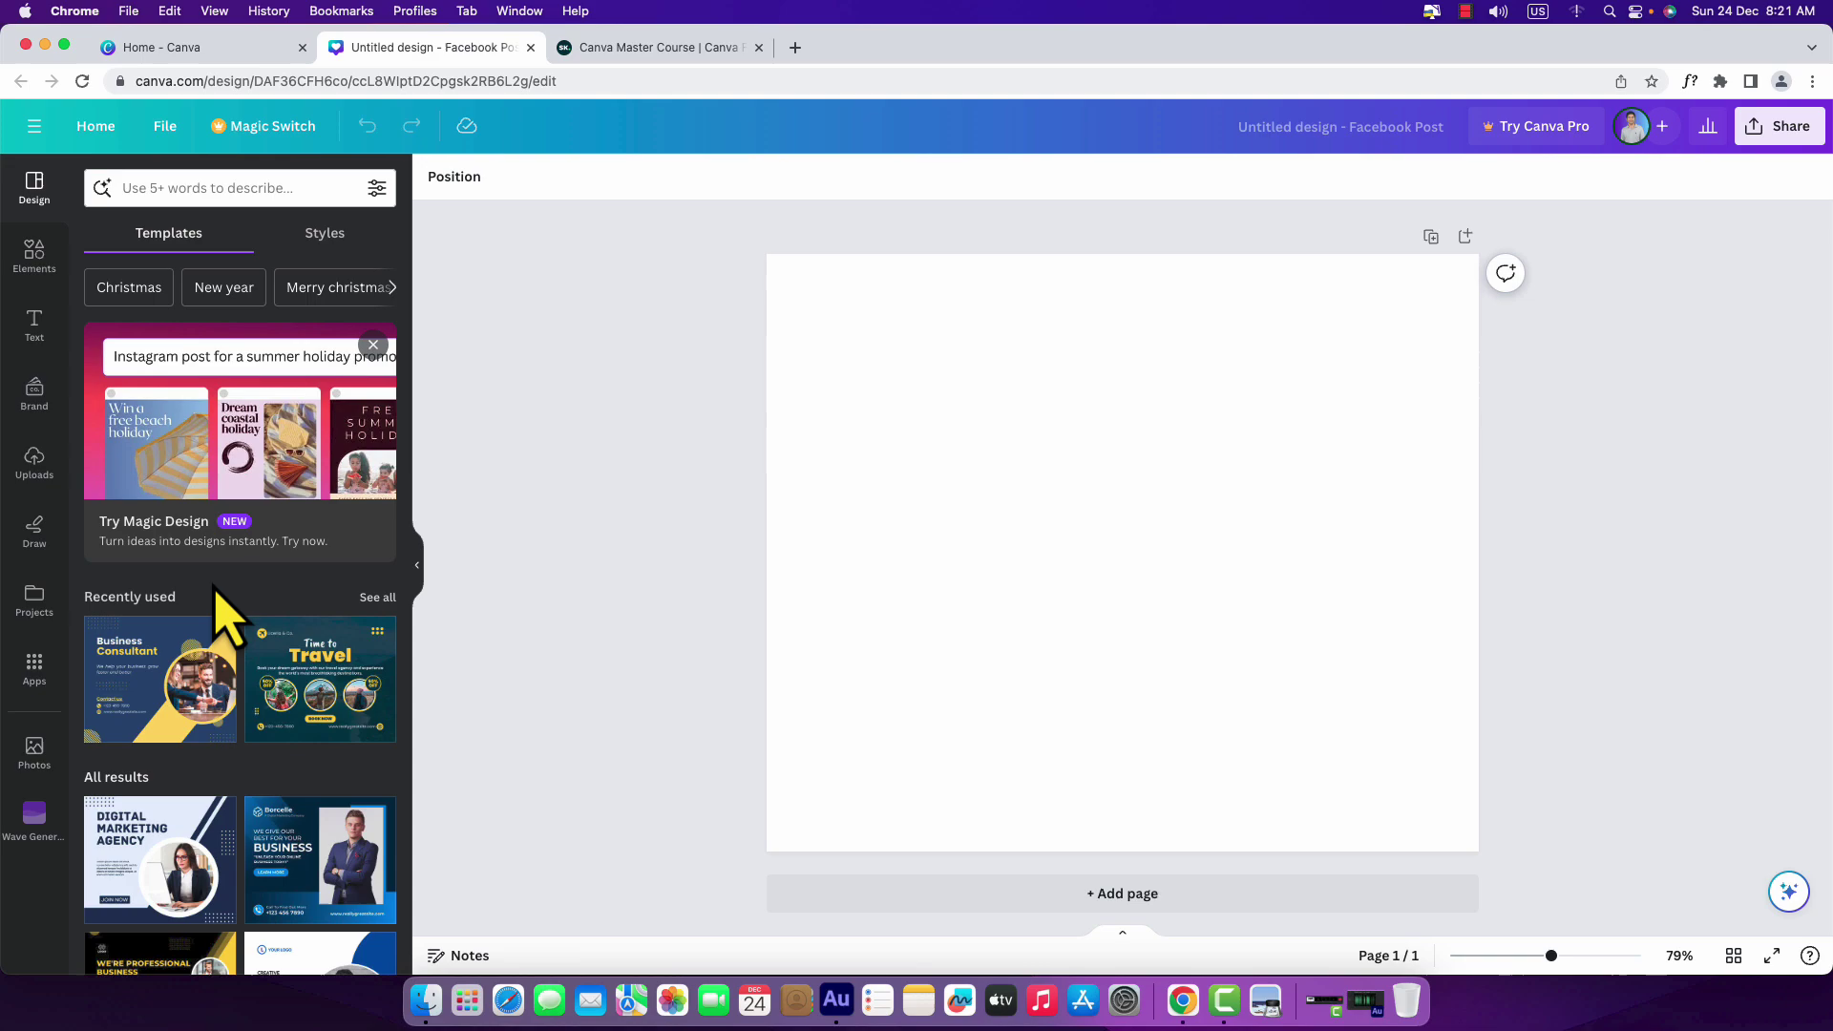
left_click(37, 267)
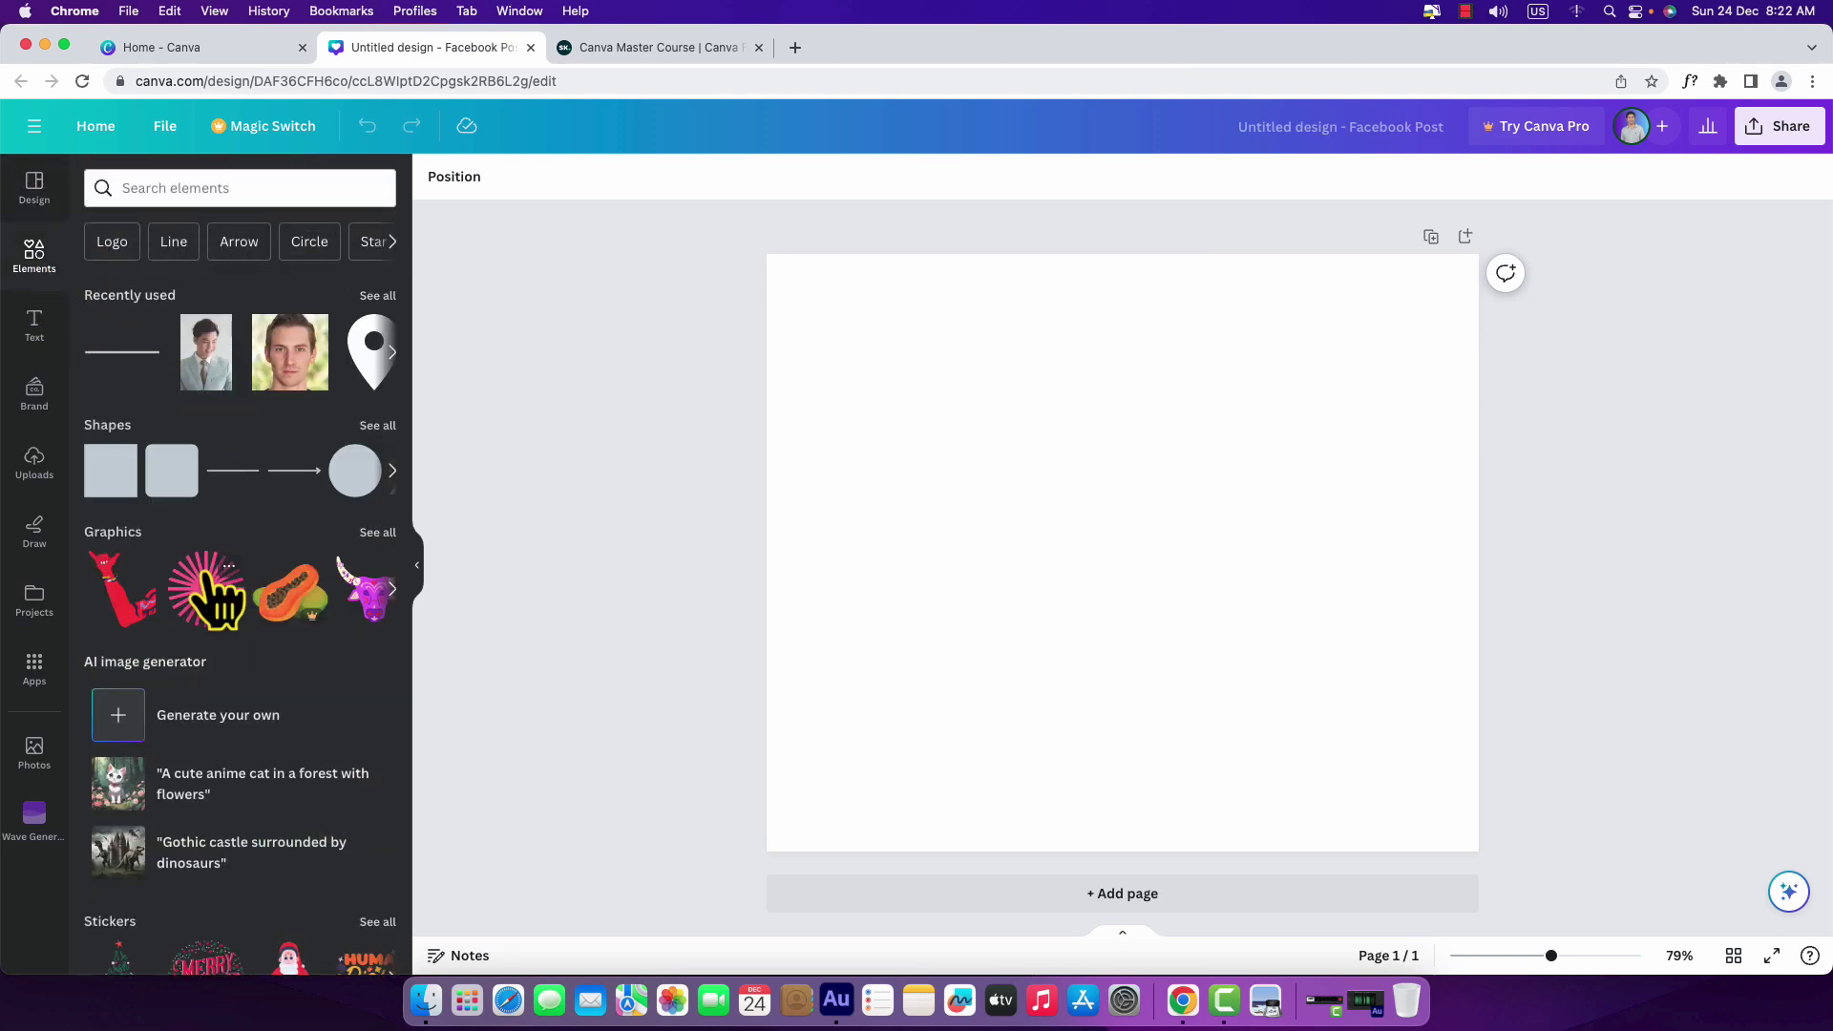
scroll(156, 491, "down", 5)
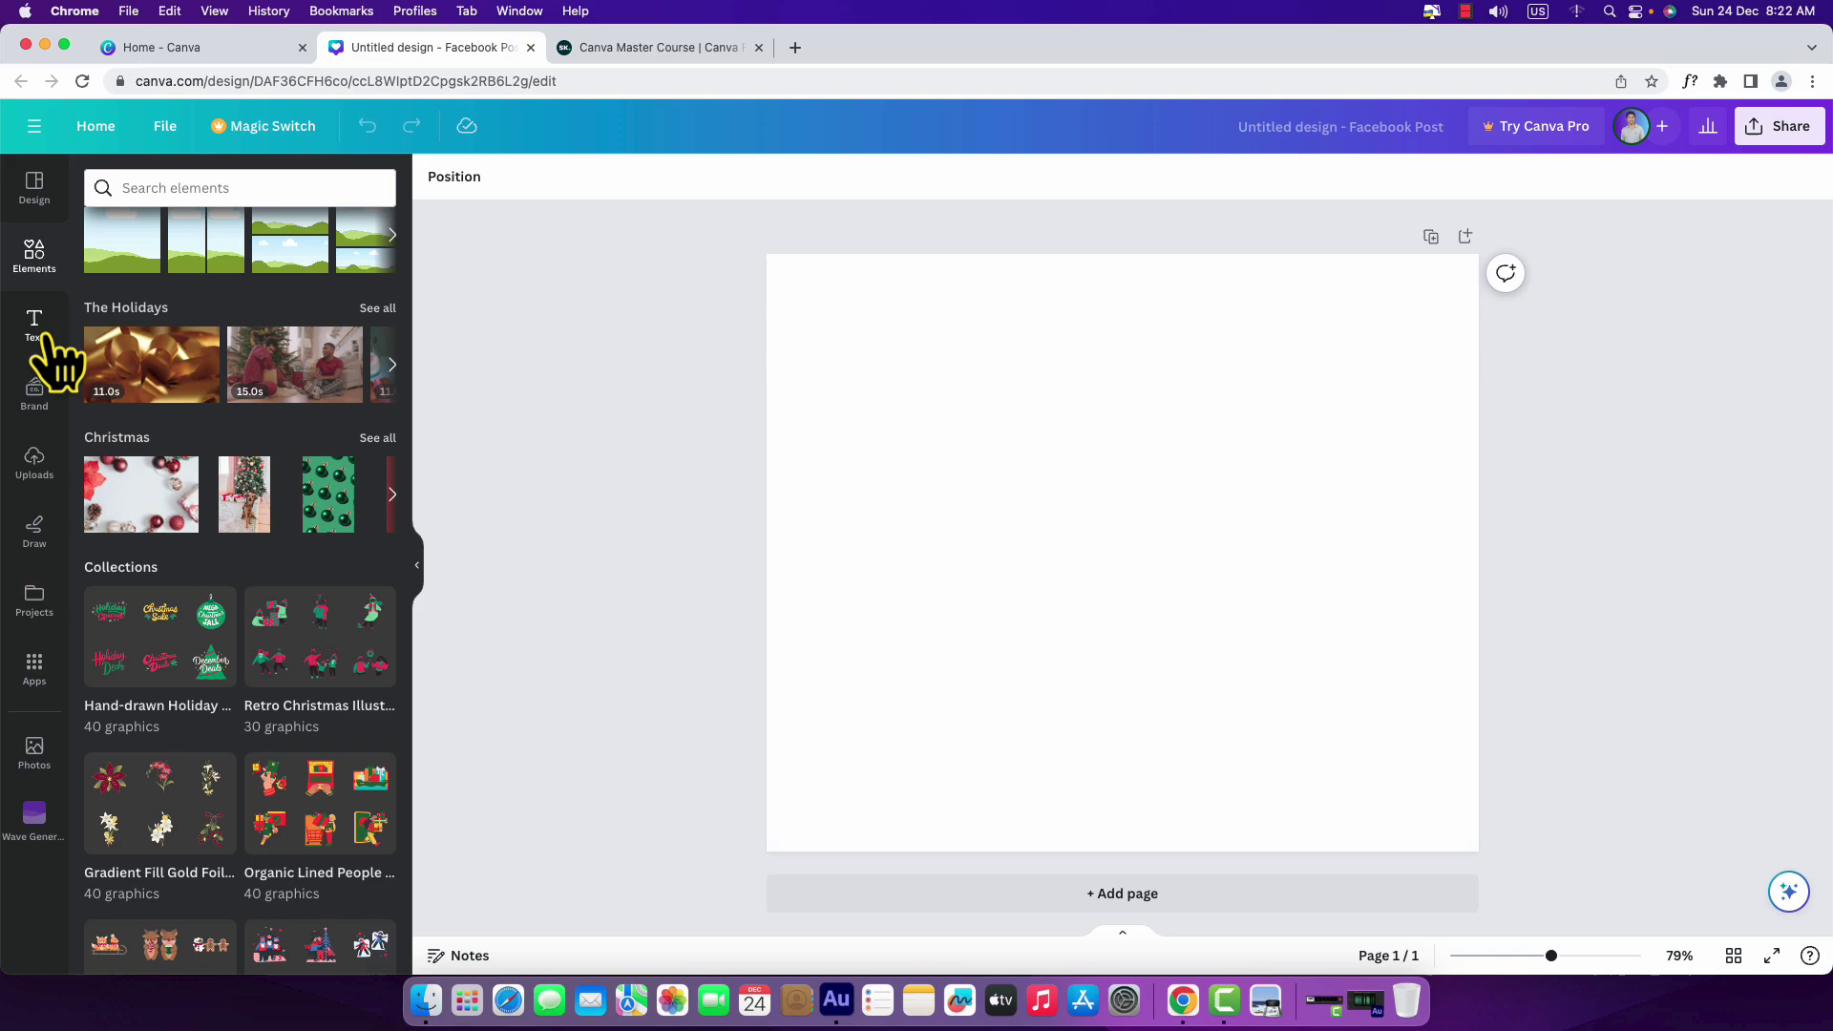
left_click(36, 329)
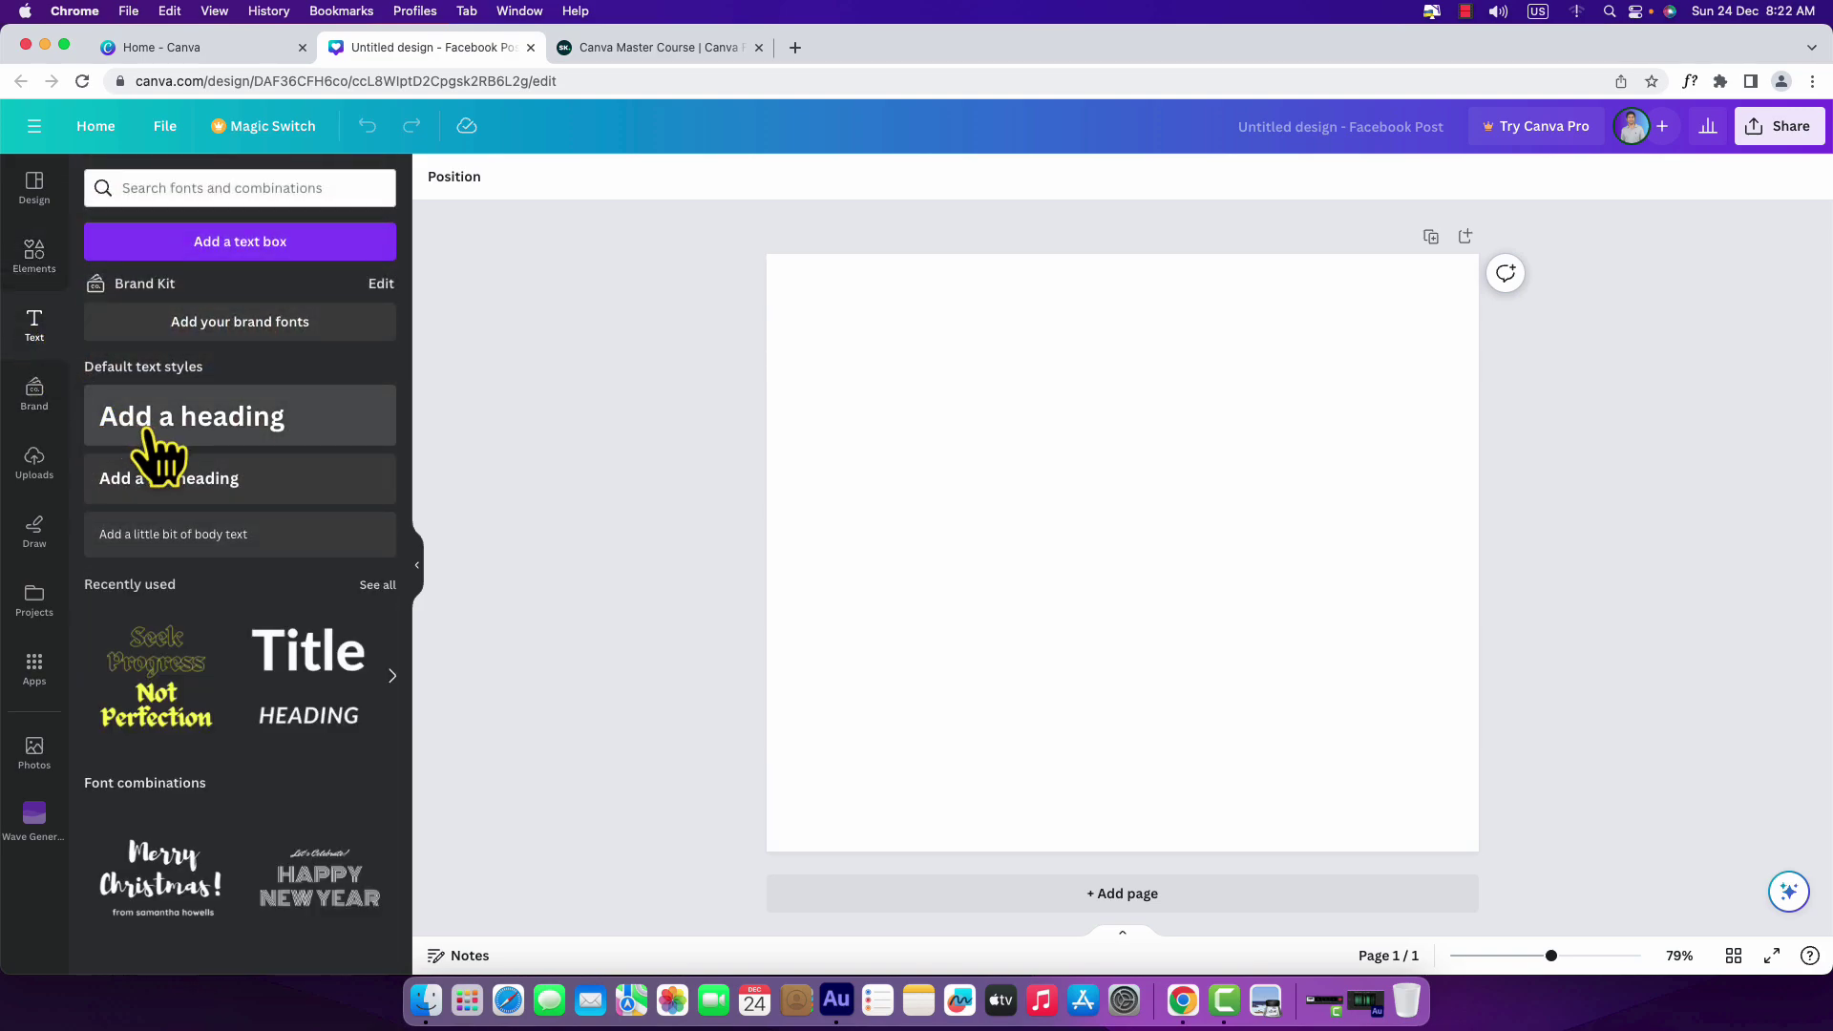
left_click(36, 468)
left_click(40, 544)
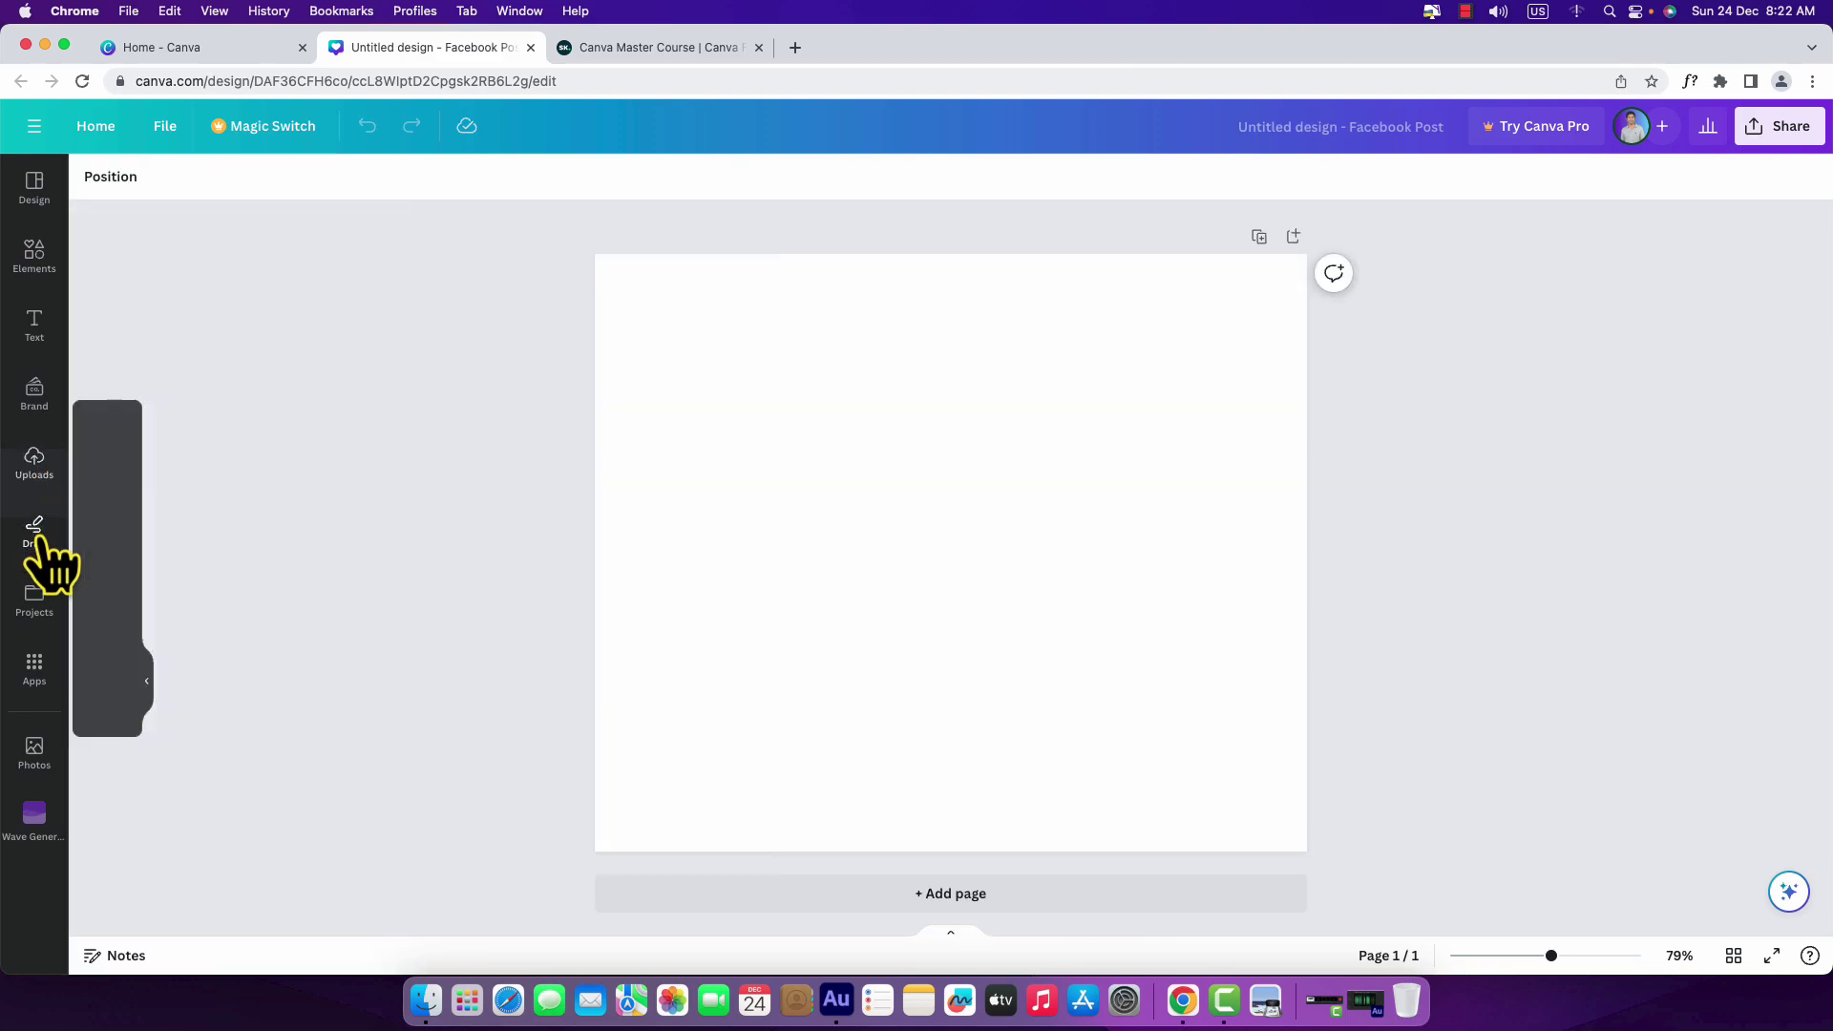
left_click(45, 611)
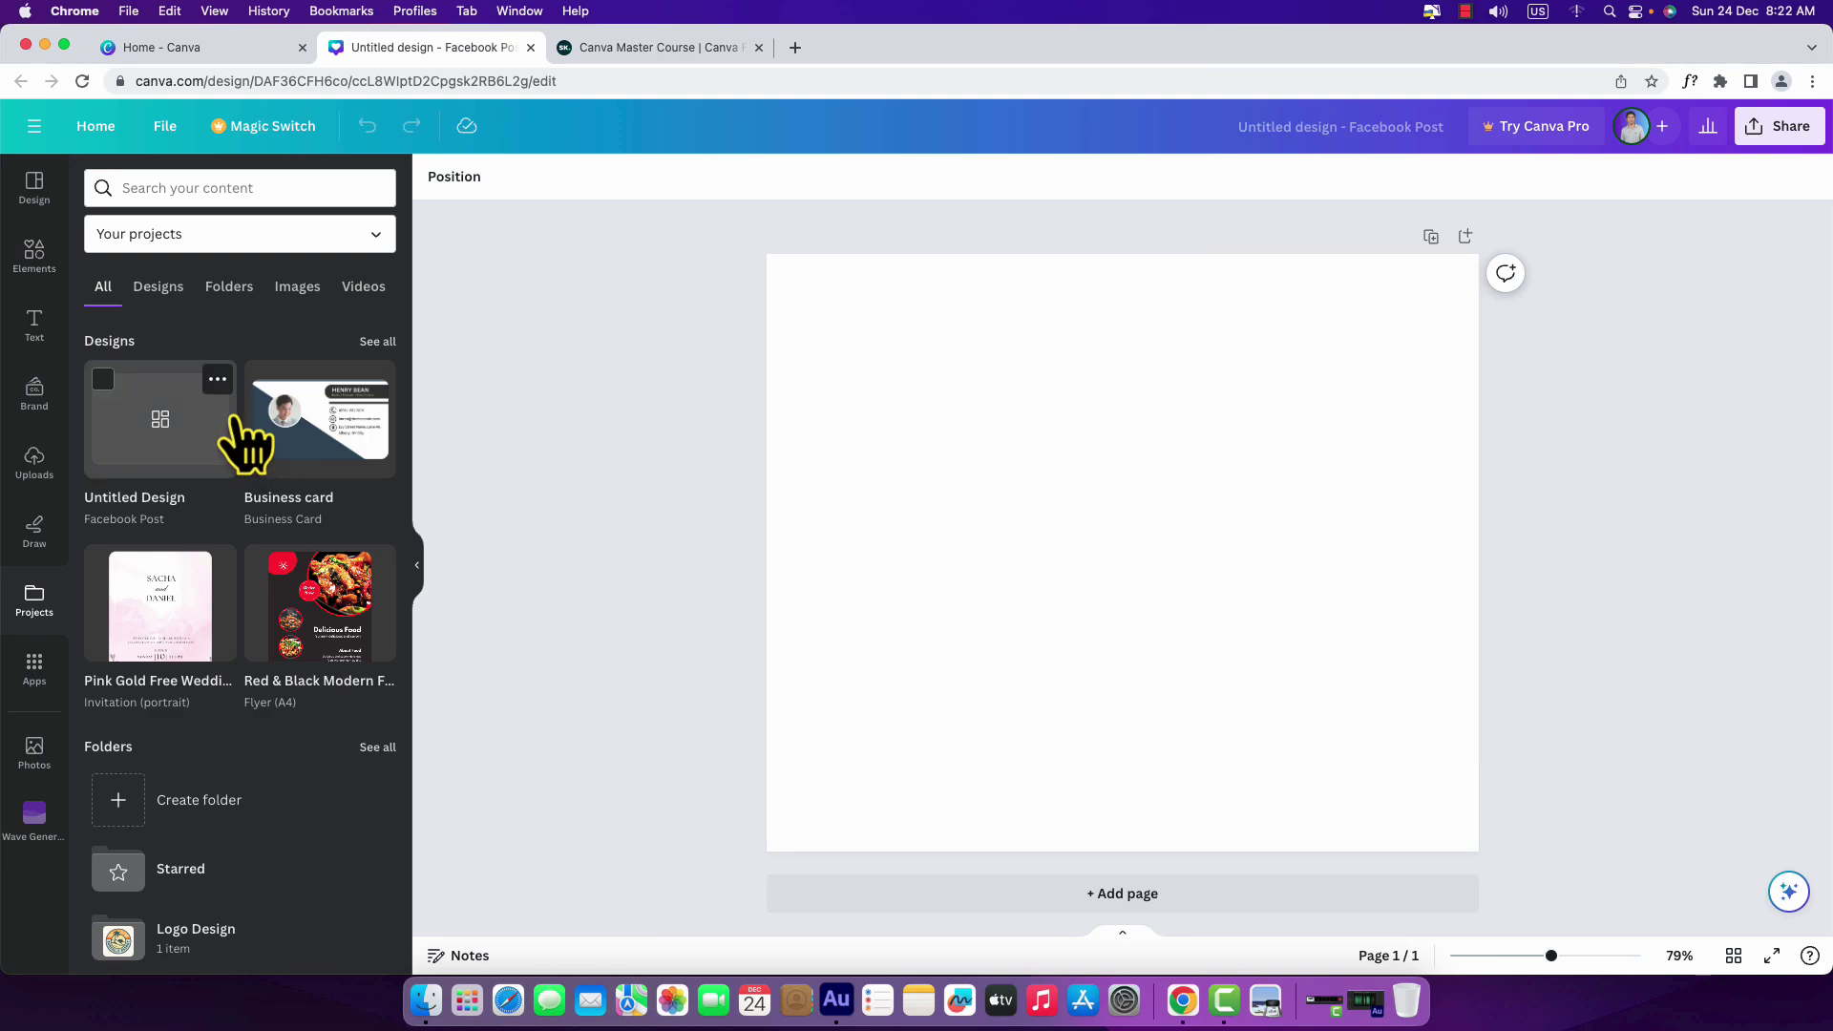
left_click(36, 191)
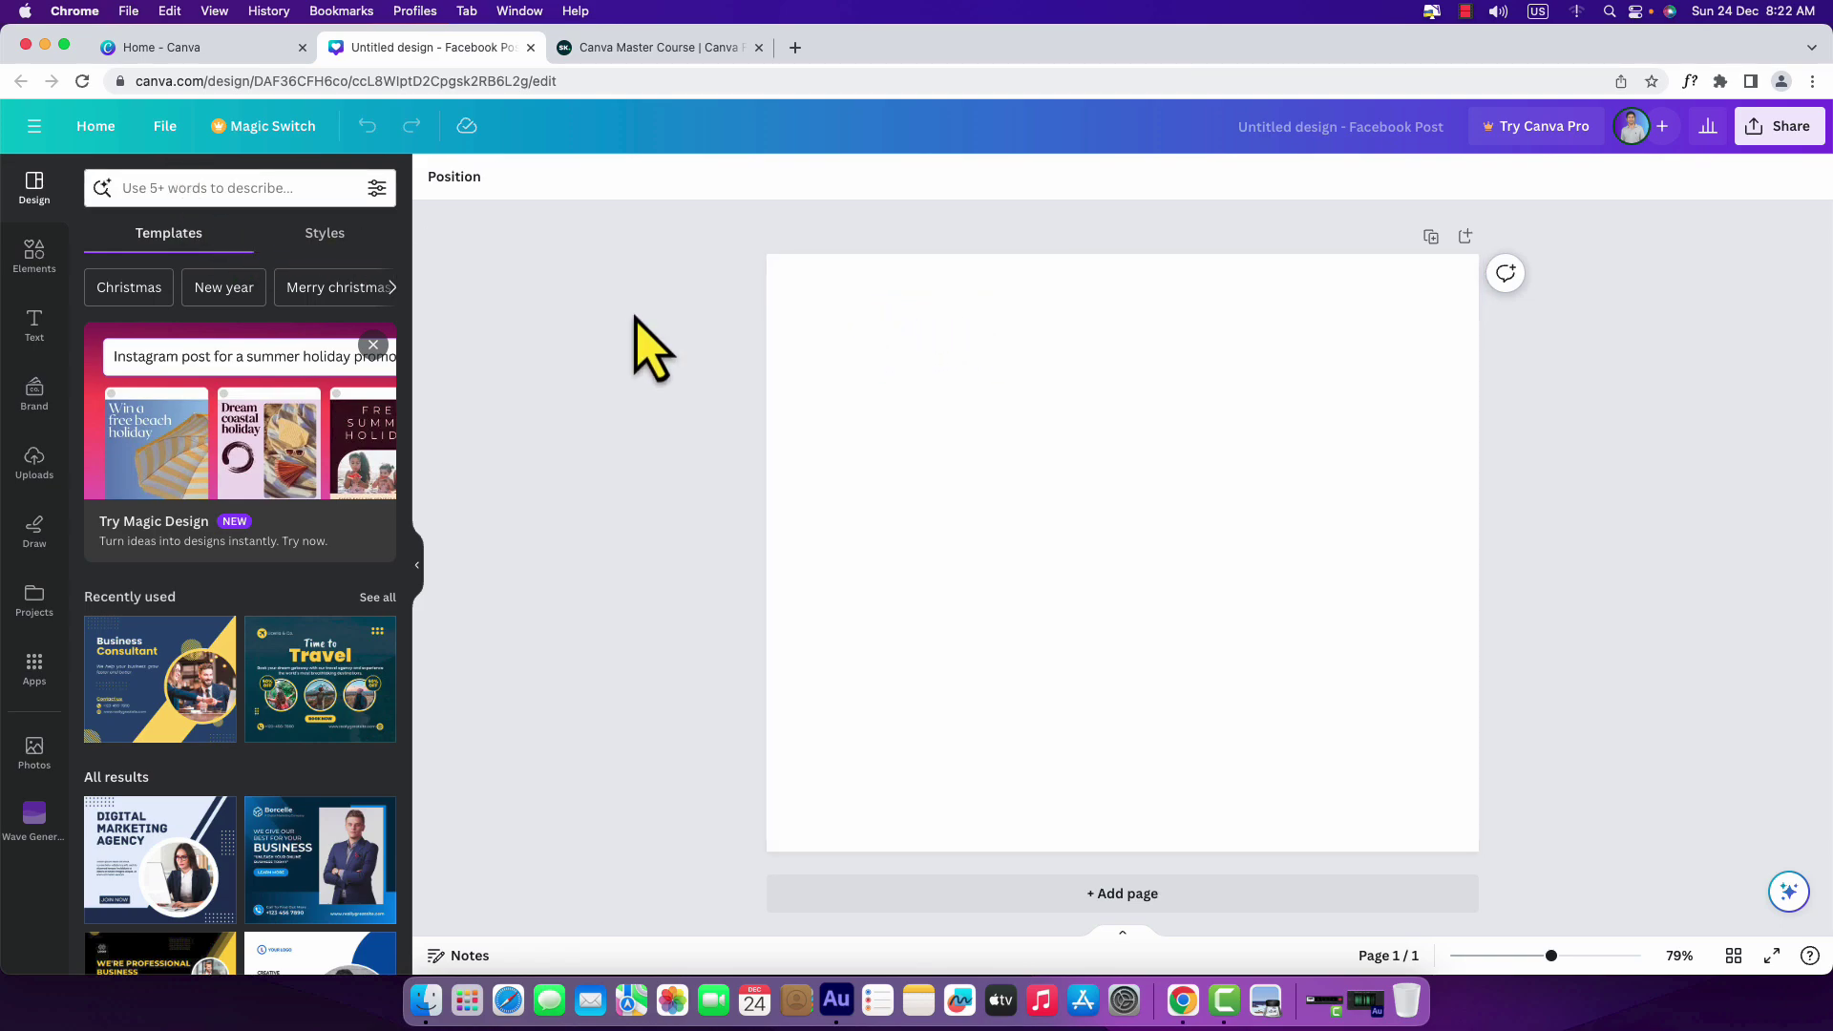
- Apply the Blue Minimalist Laptop Sale template with the SILVER LAPTOP XII SERIES layout
scroll(214, 621, "down", 6)
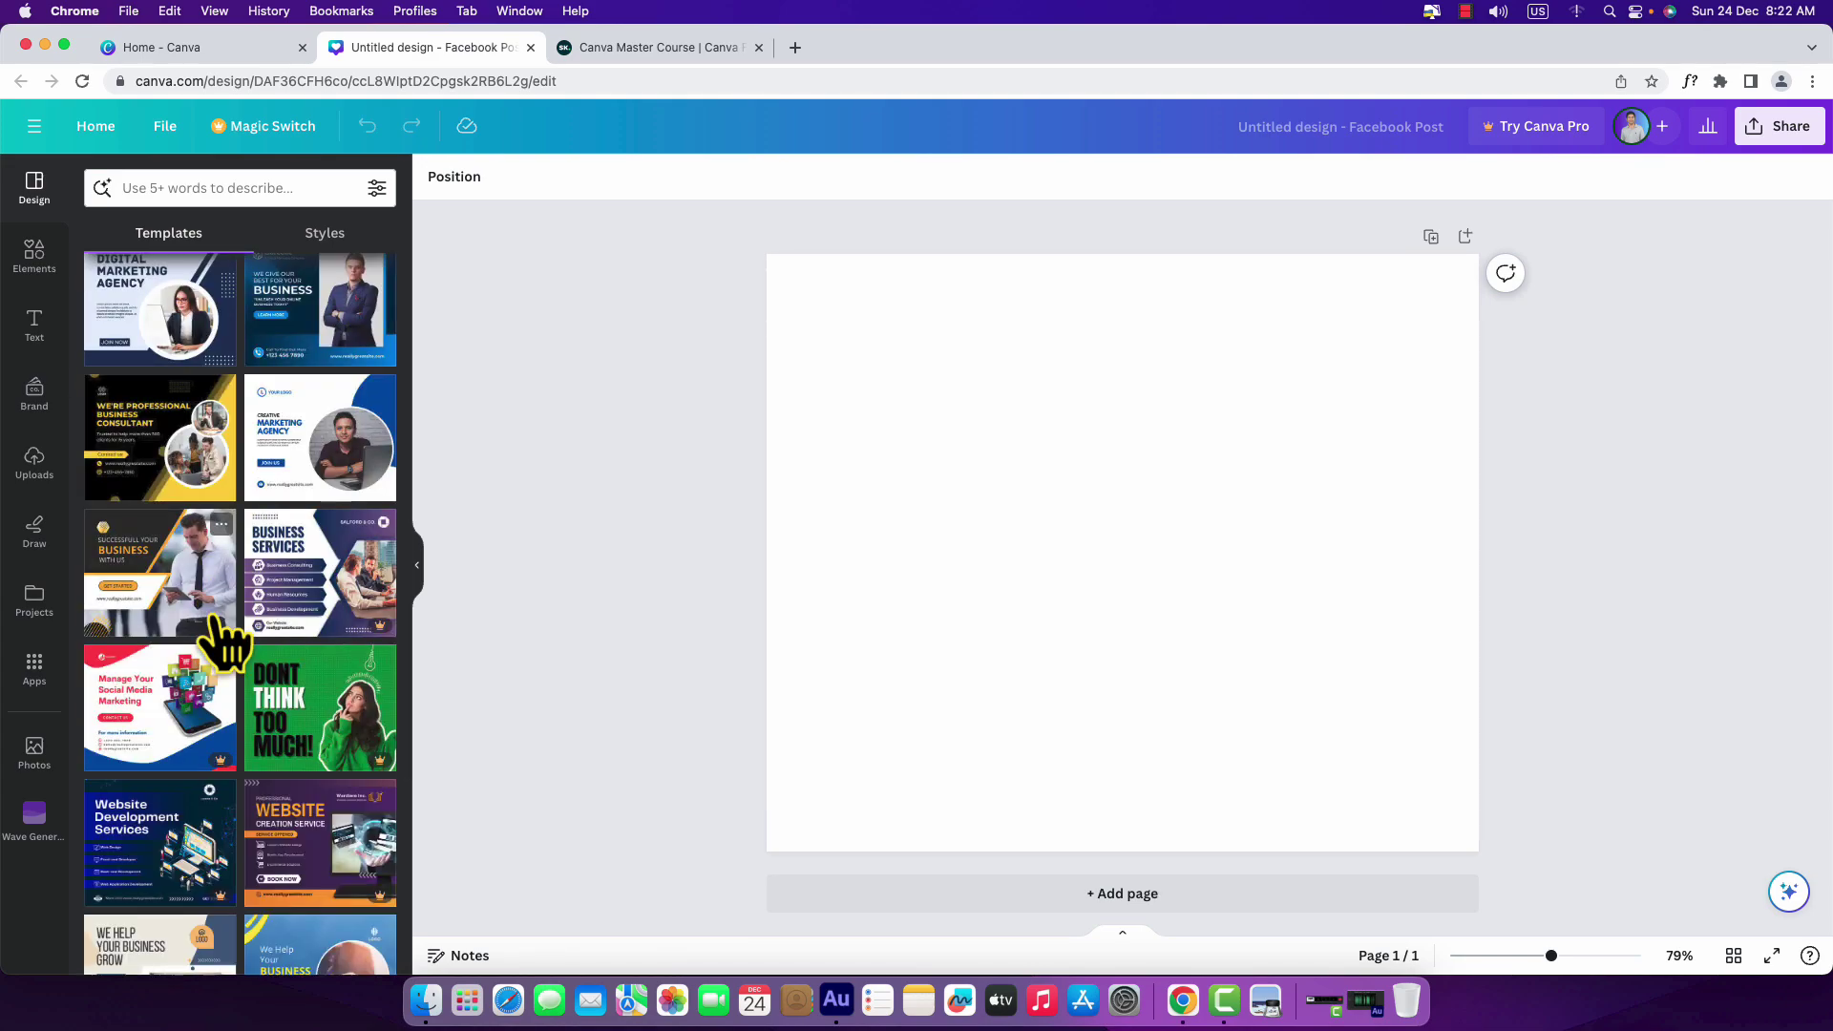
scroll(217, 641, "down", 5)
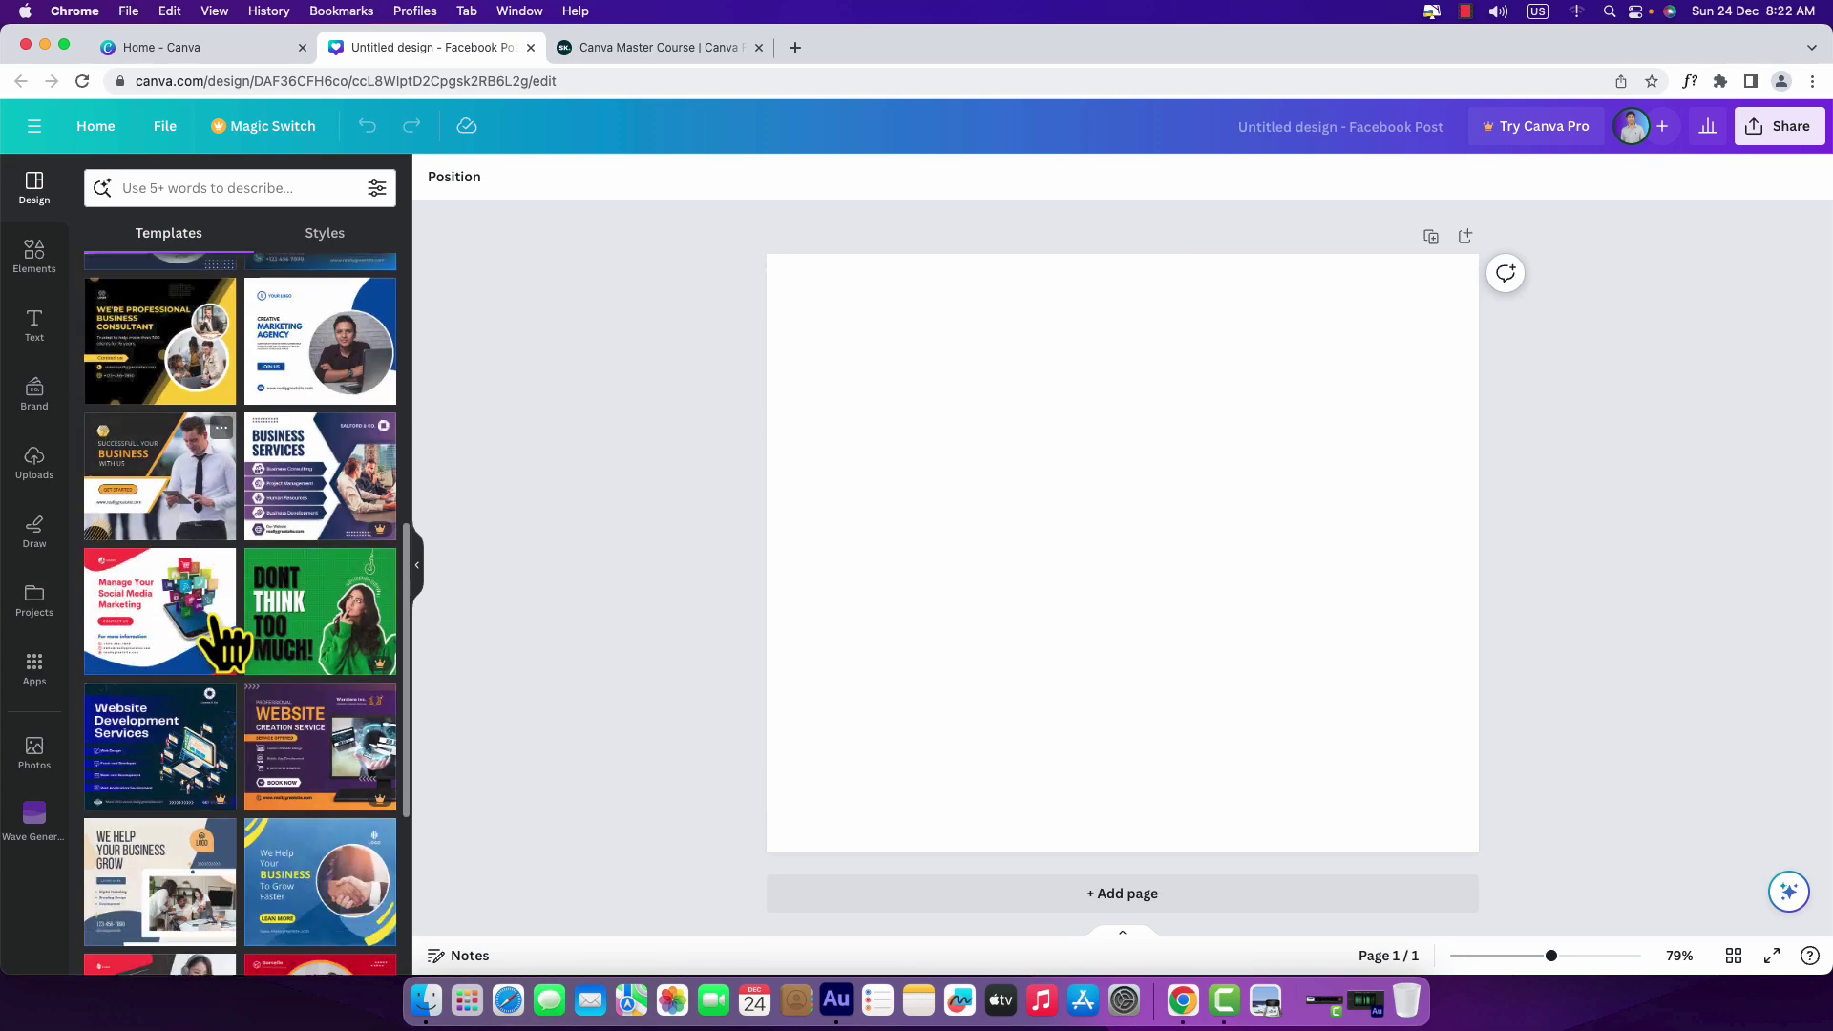
scroll(221, 642, "down", 5)
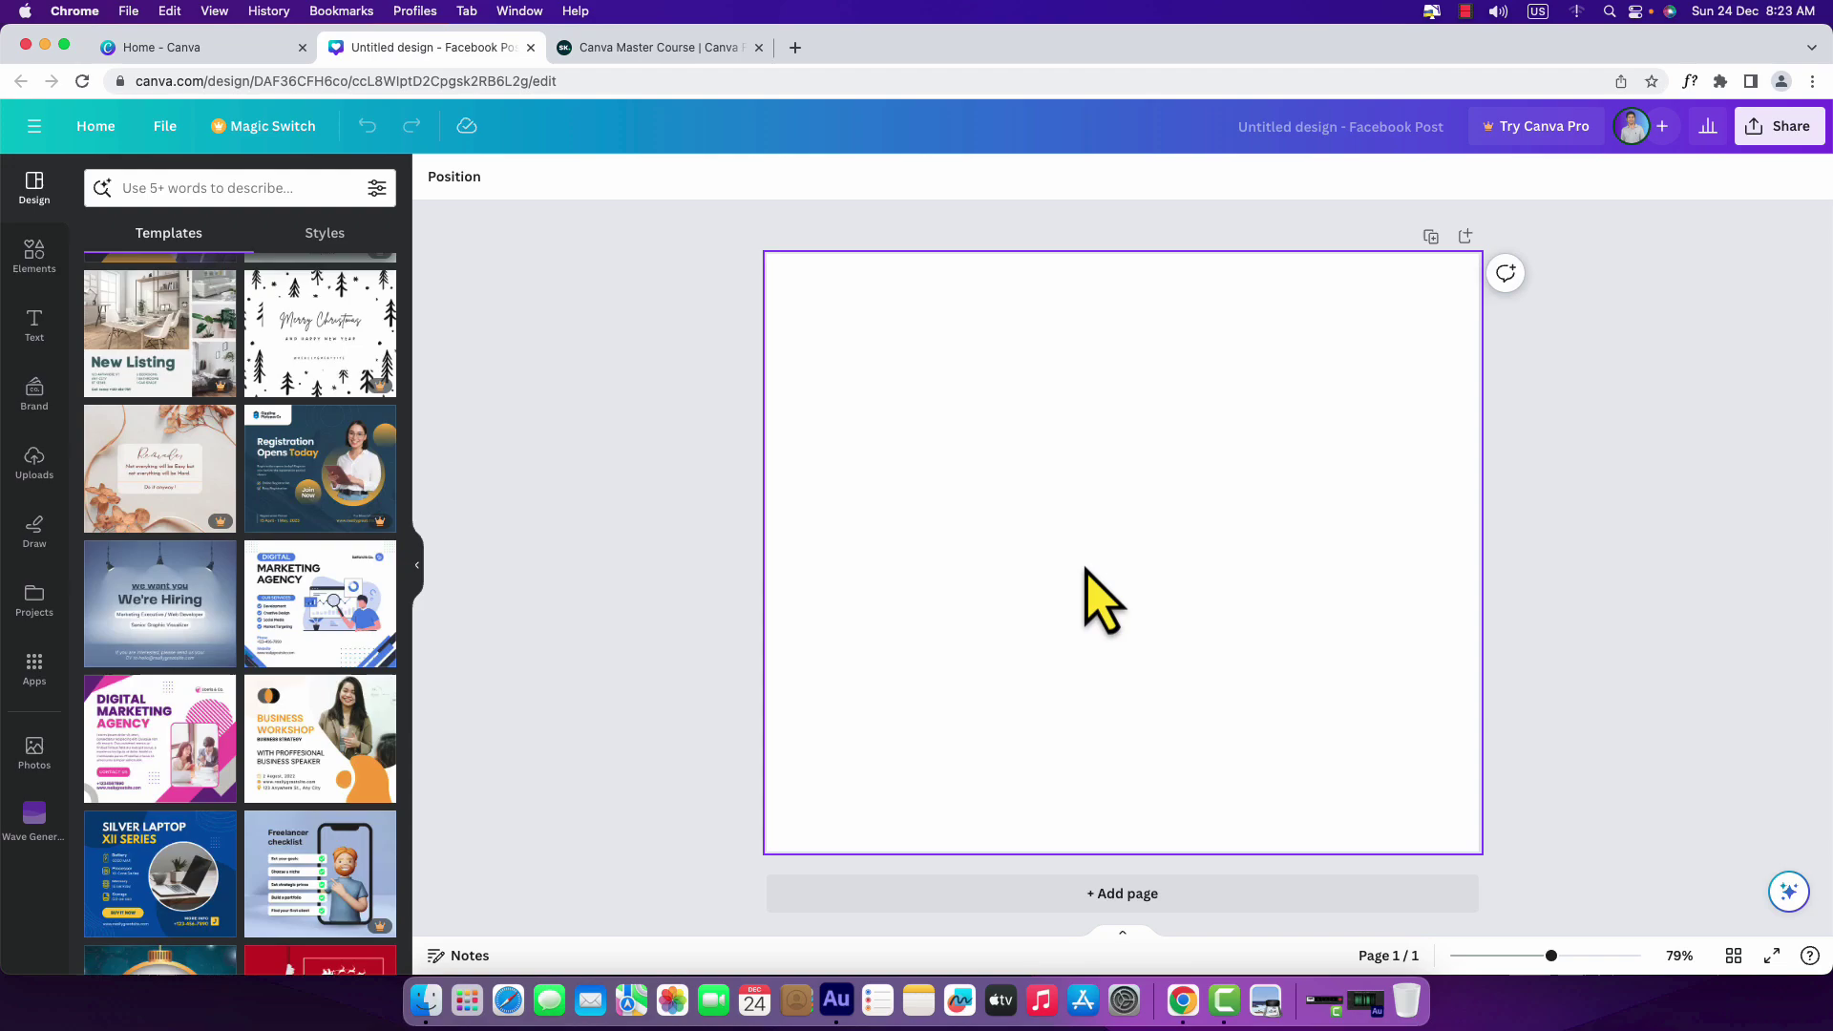
scroll(343, 573, "down", 2)
scroll(334, 564, "down", 1)
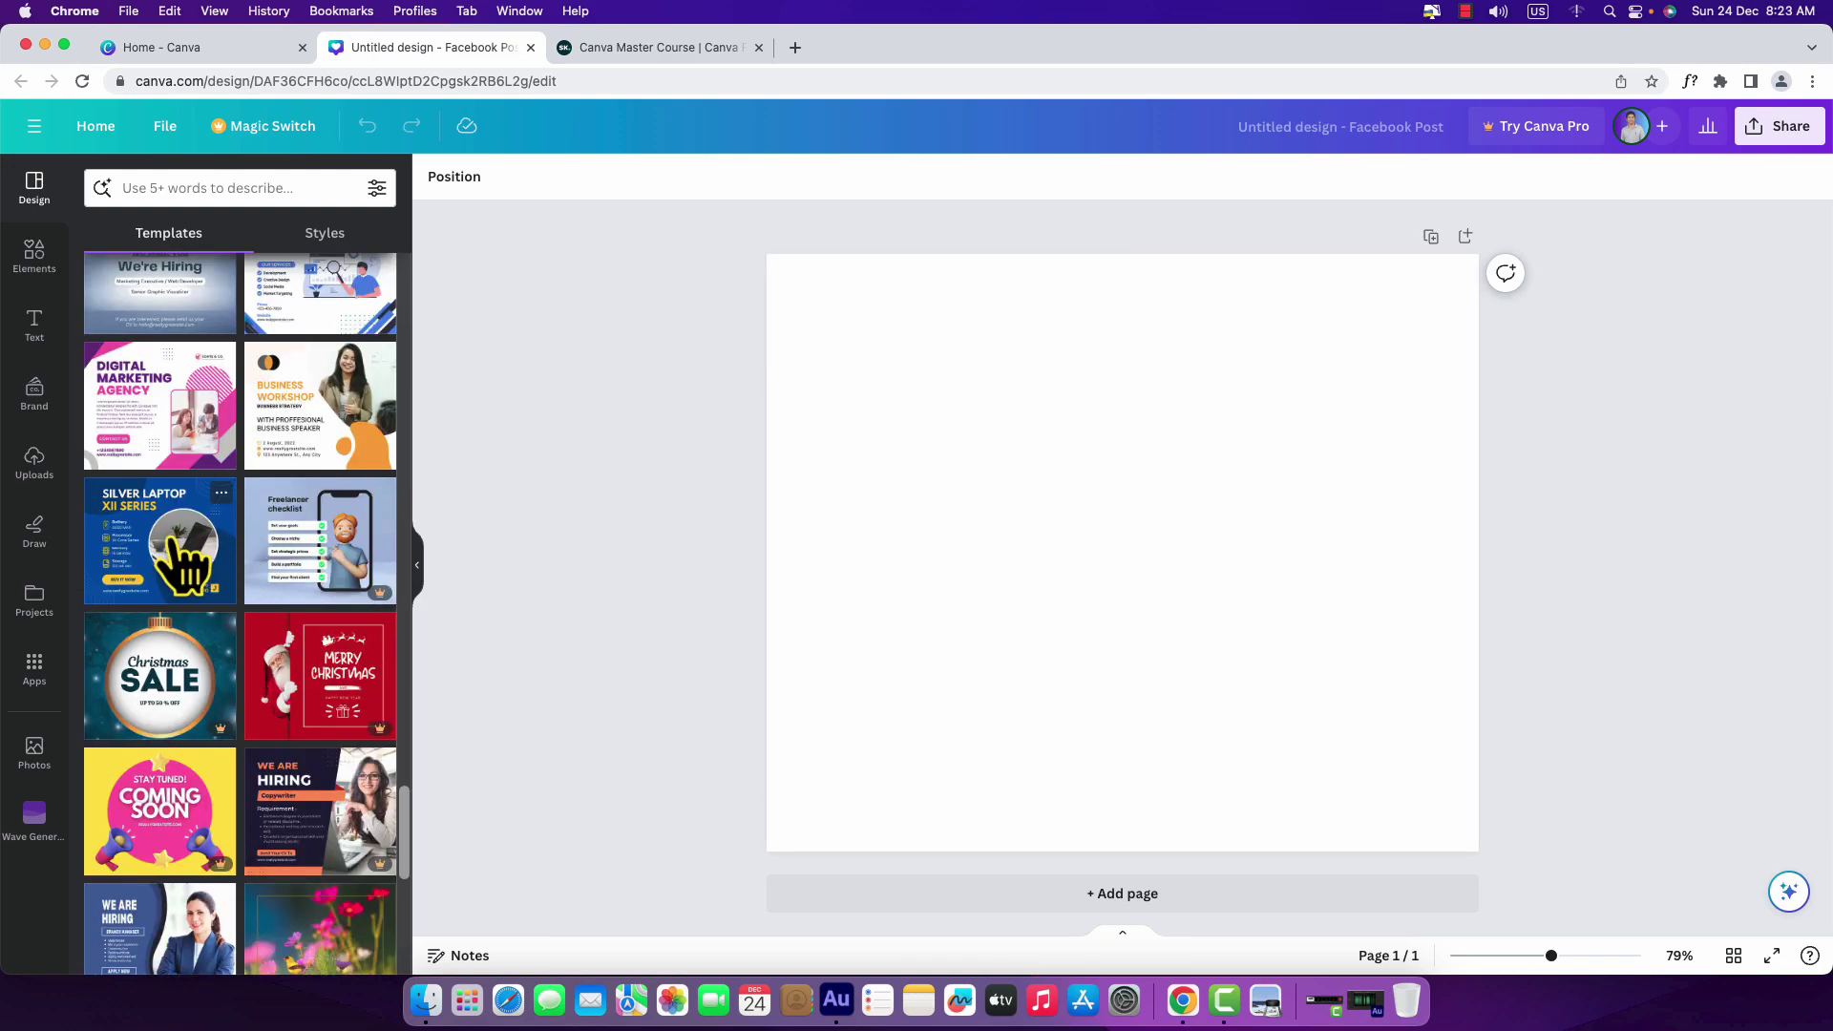
left_click(183, 571)
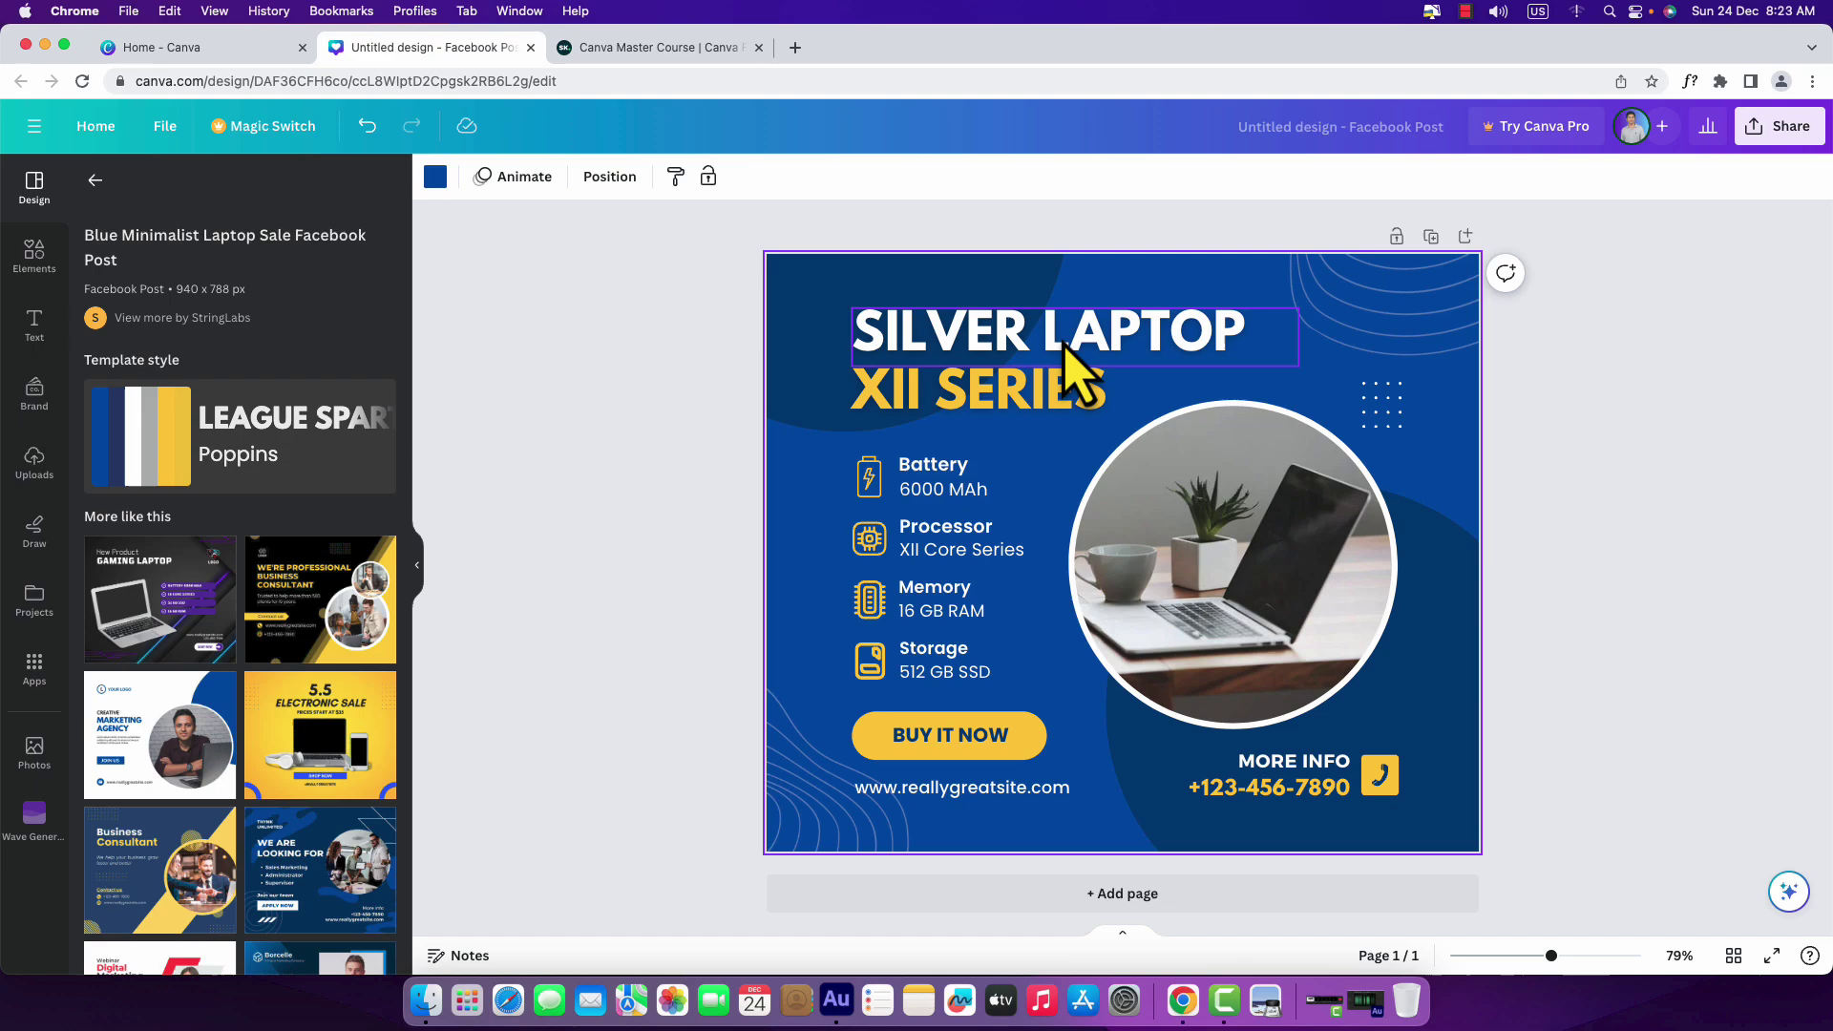
- Replace the SILVER LAPTOP heading text with 'XMIN SMARTPHONE'
left_click(1076, 367)
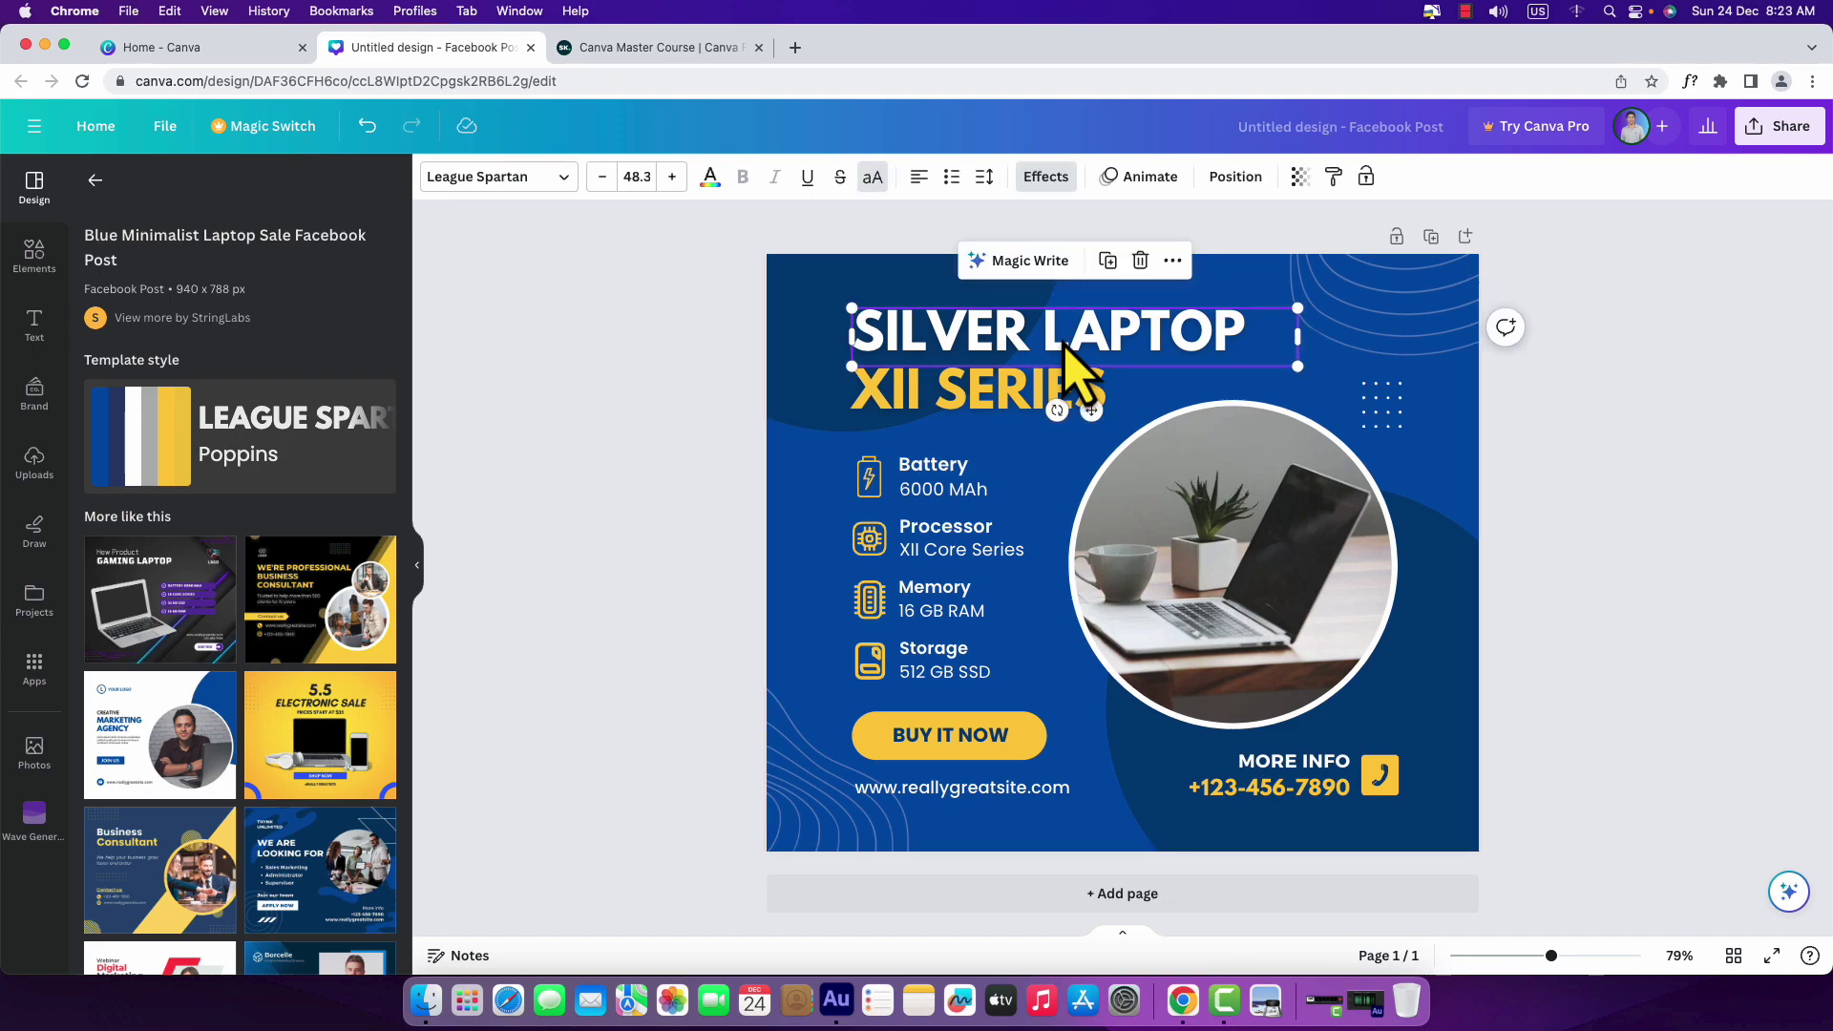
type("XMIN SMARTPHONE")
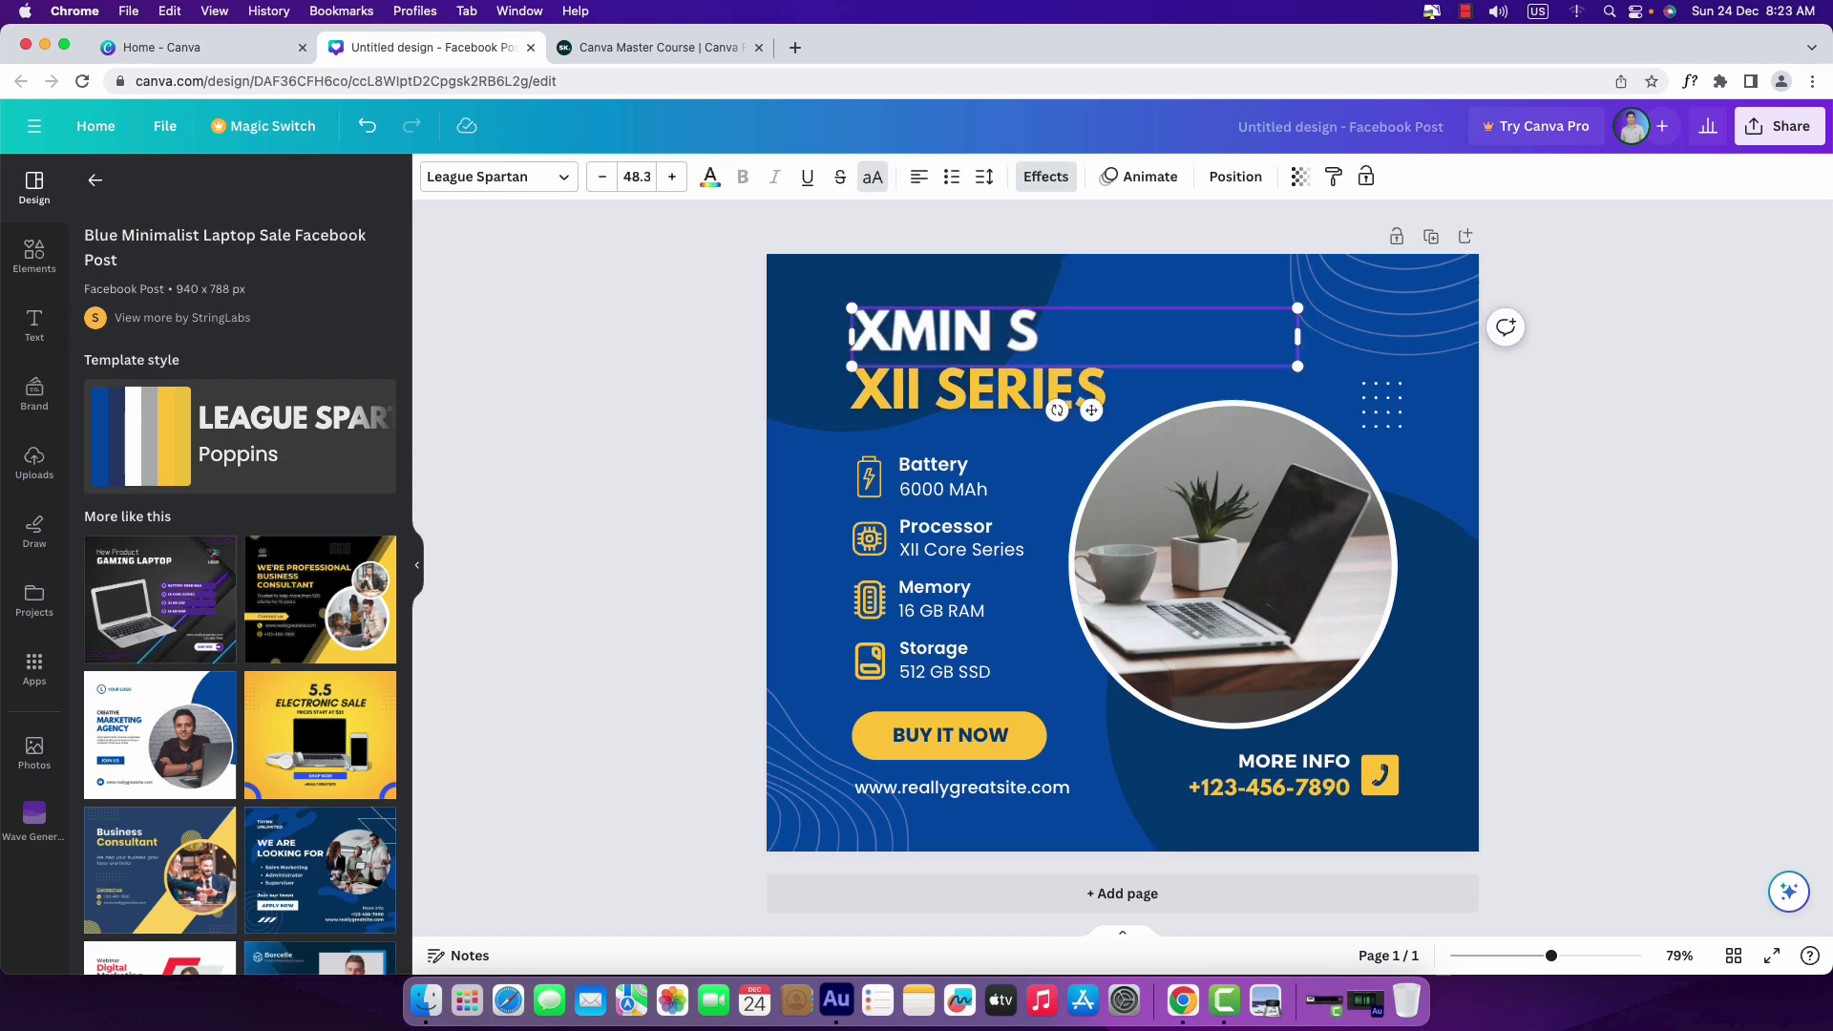
left_click(1306, 384)
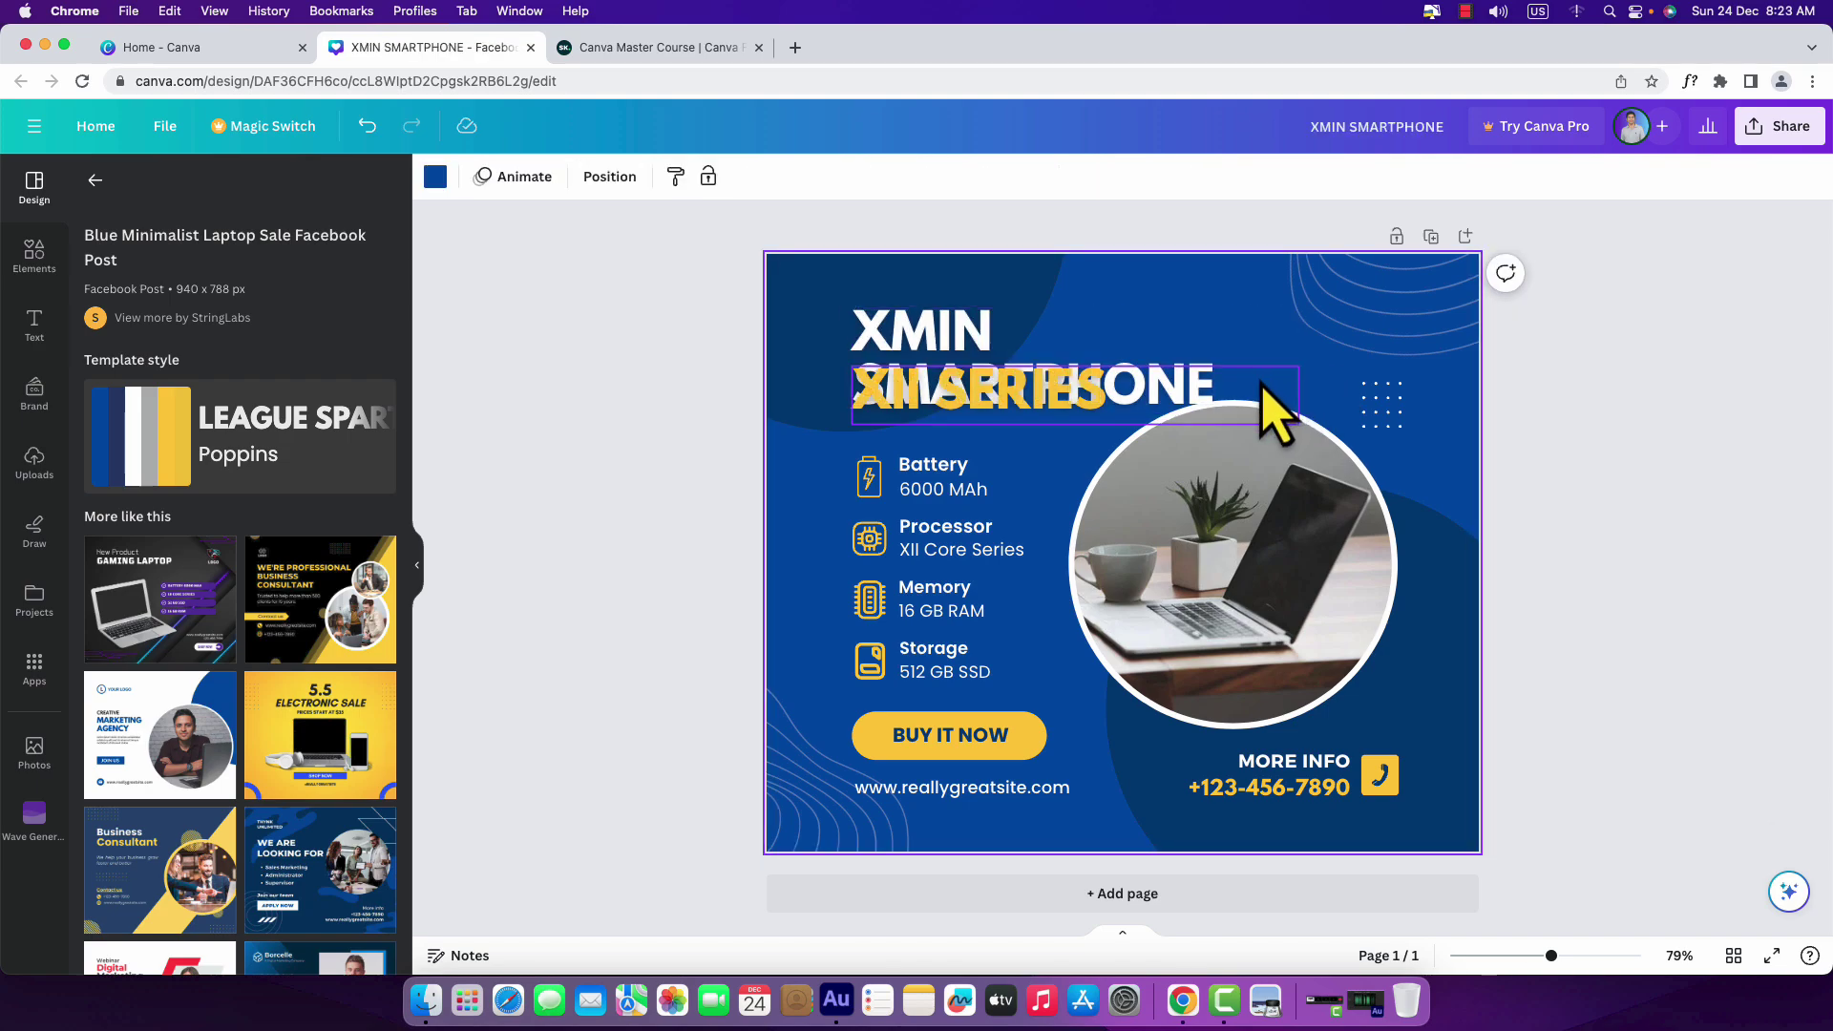
- Move the title up and nudge XII SERIES lower so the two lines don't overlap
left_click(1129, 349)
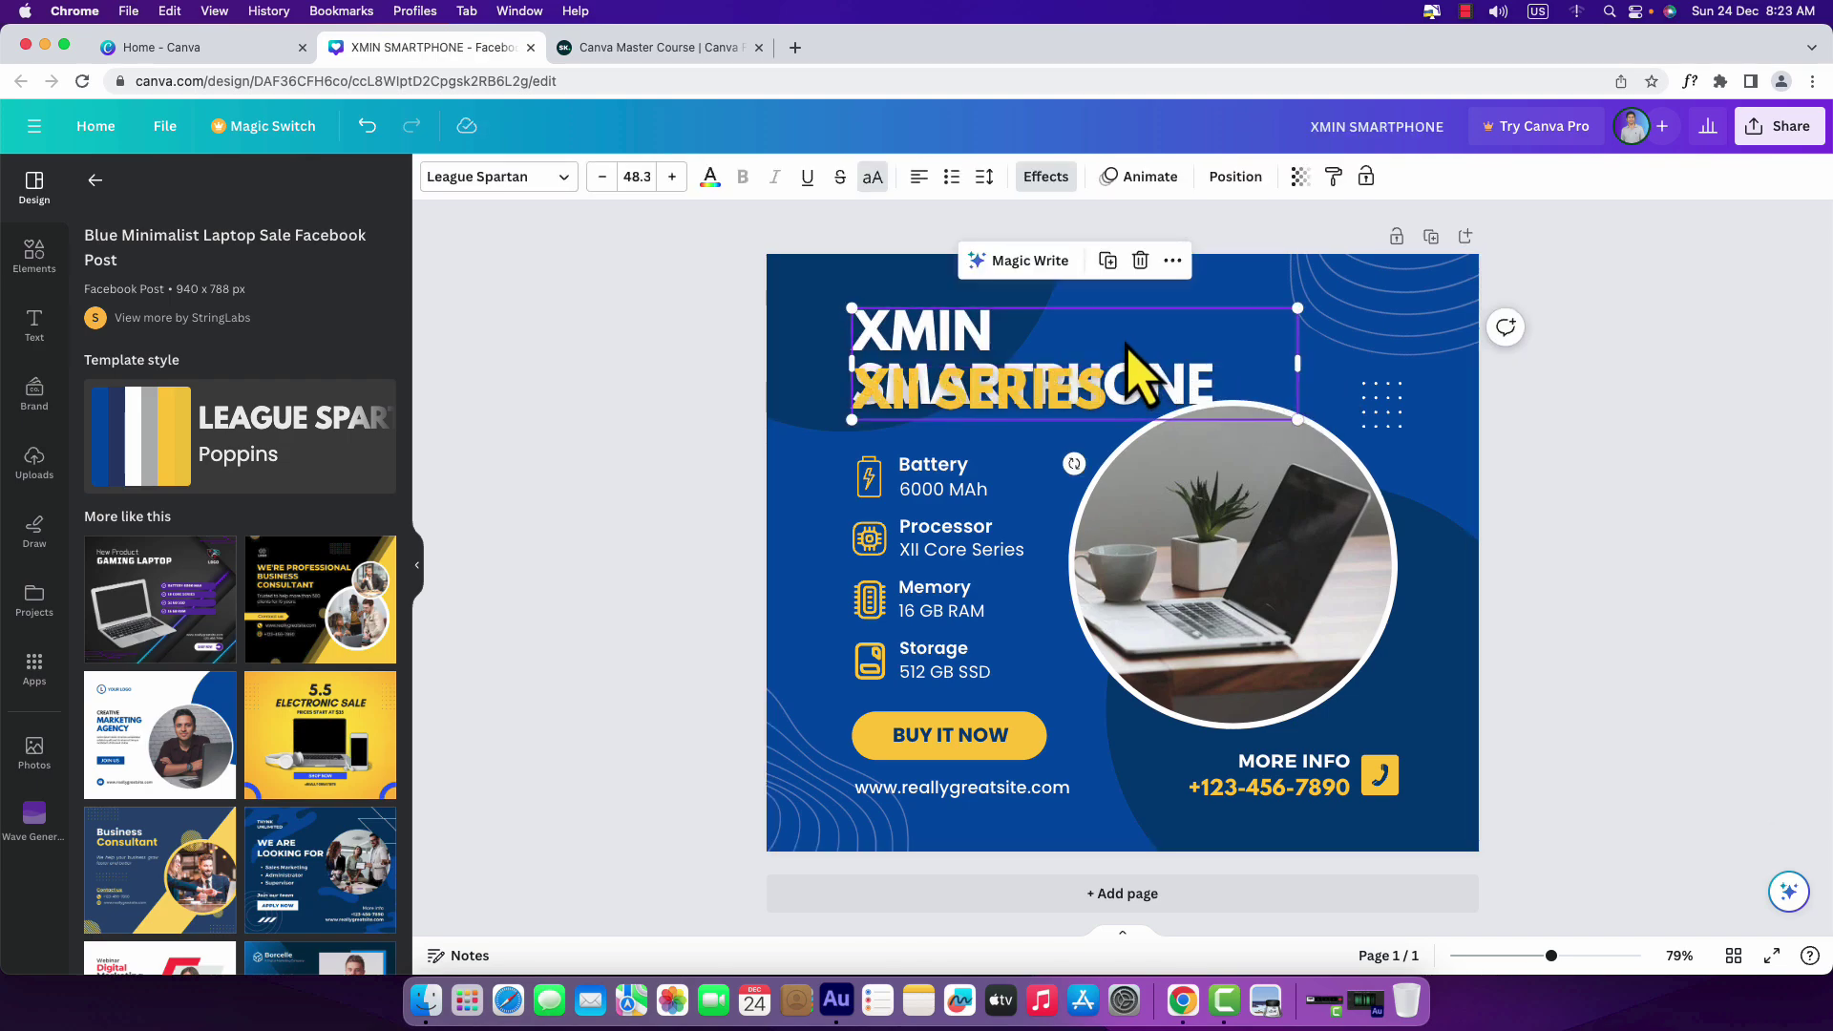
left_click_drag(1129, 350, 1156, 304)
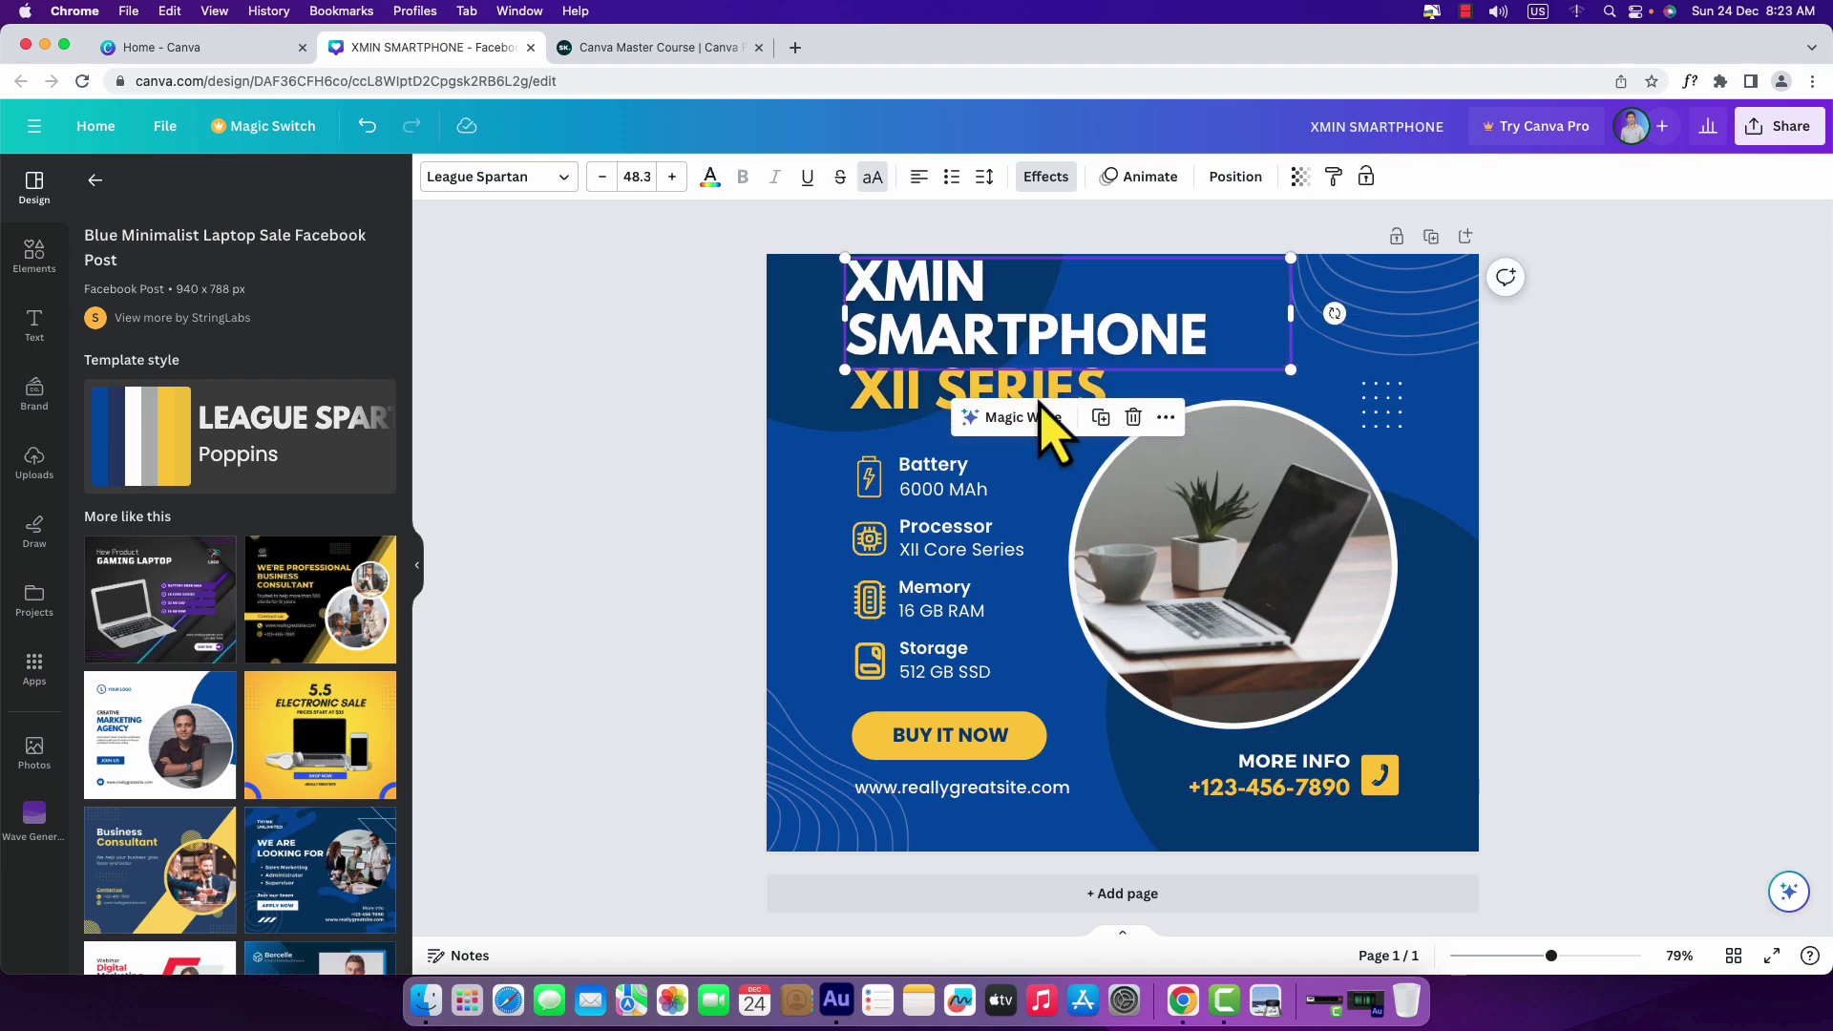
left_click_drag(1062, 401, 1073, 421)
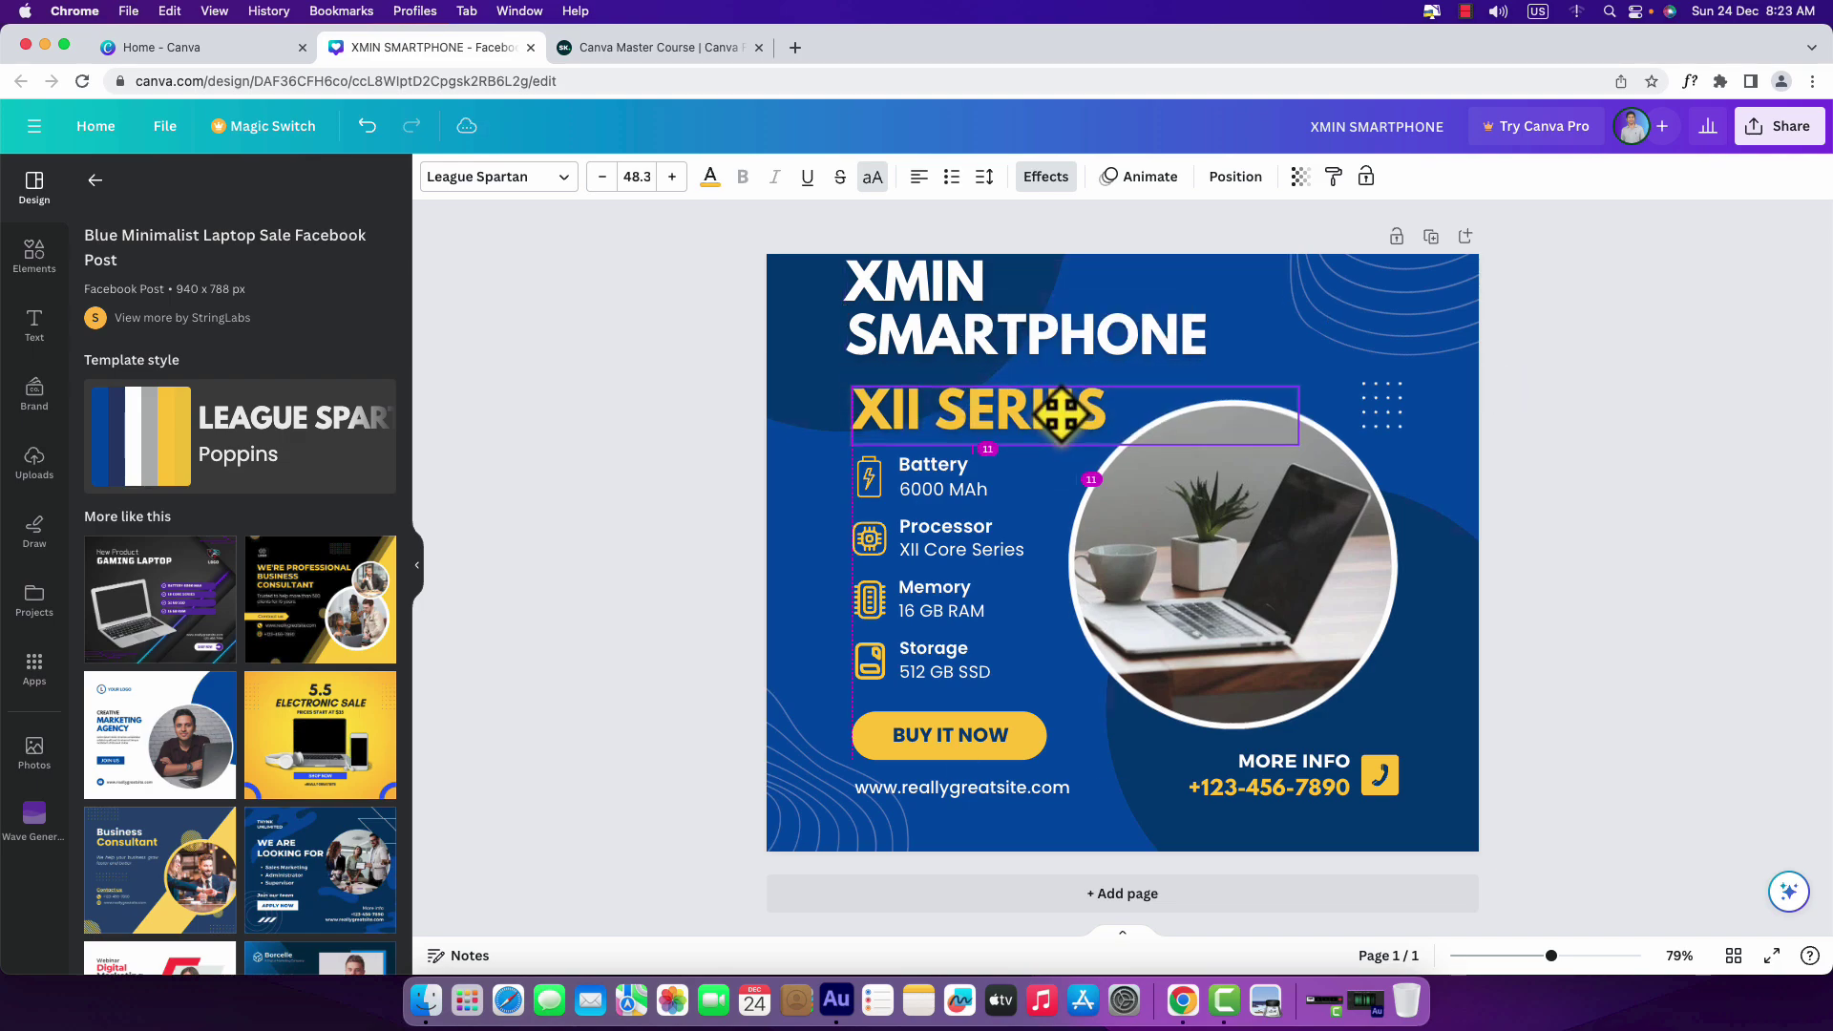
left_click_drag(941, 336, 946, 341)
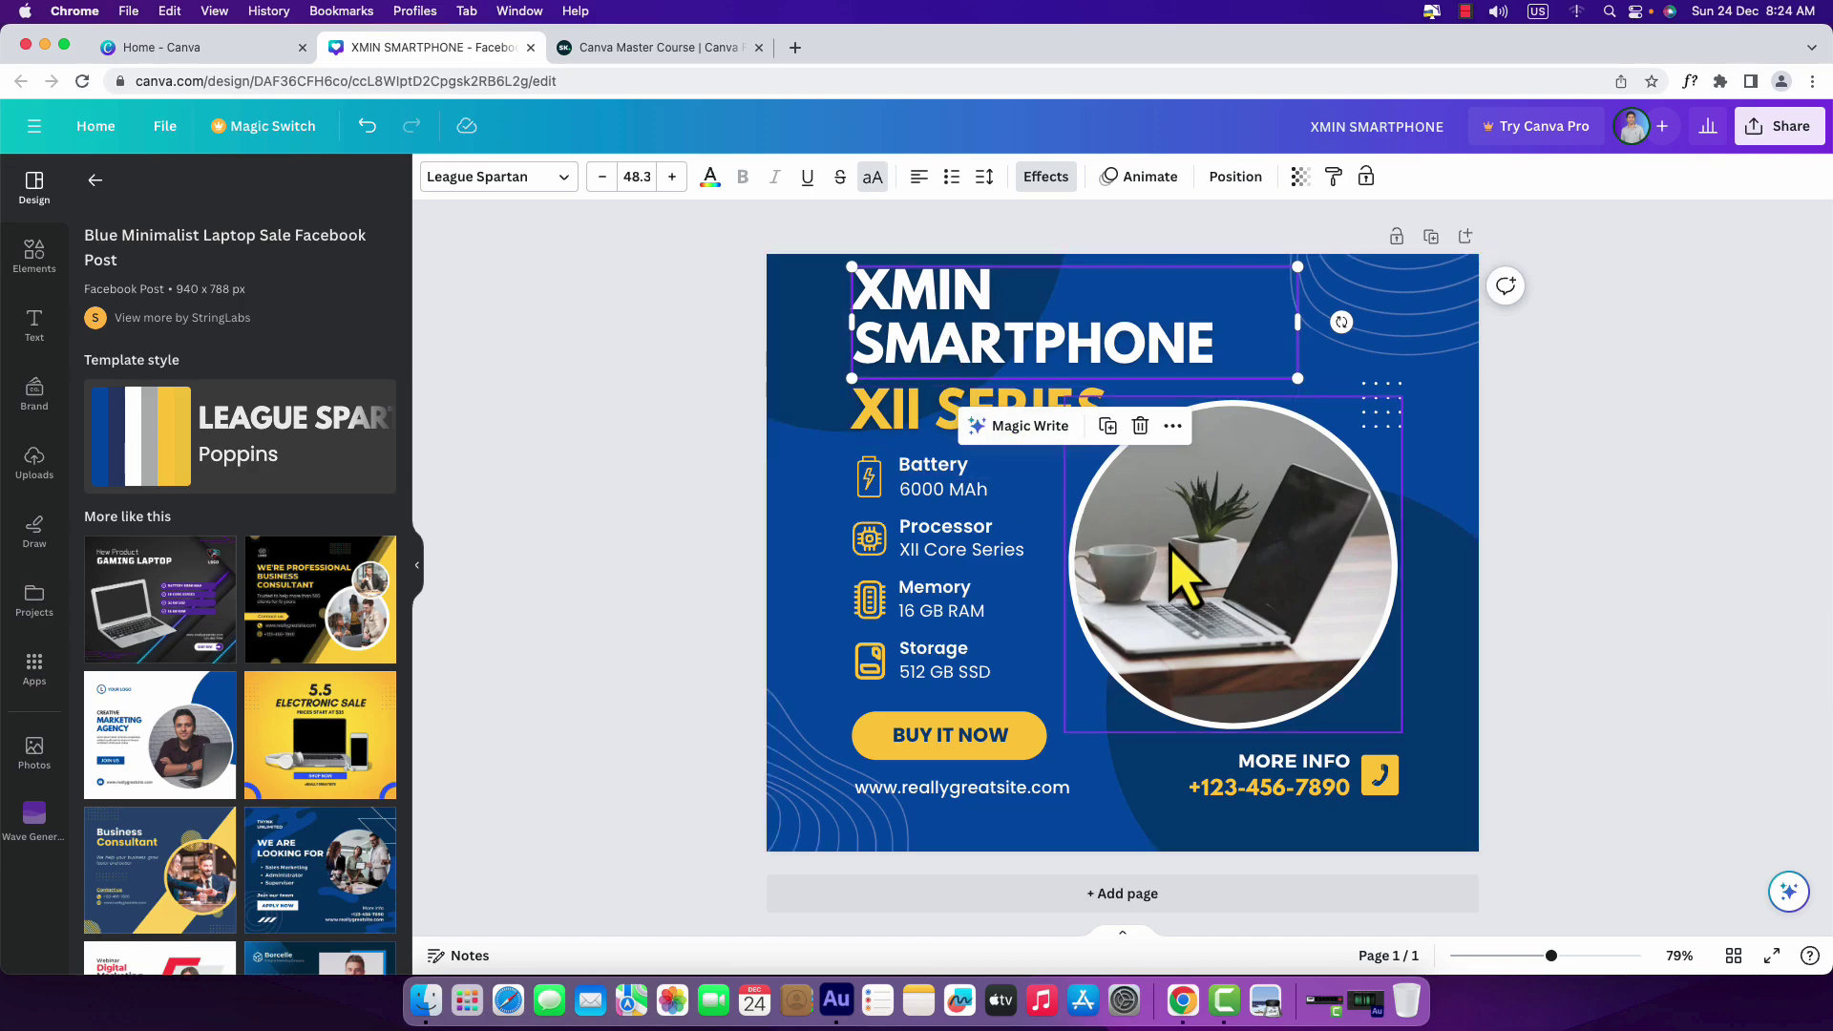
- Delete the laptop photo, leaving the circular frame as an empty placeholder
left_click(1277, 565)
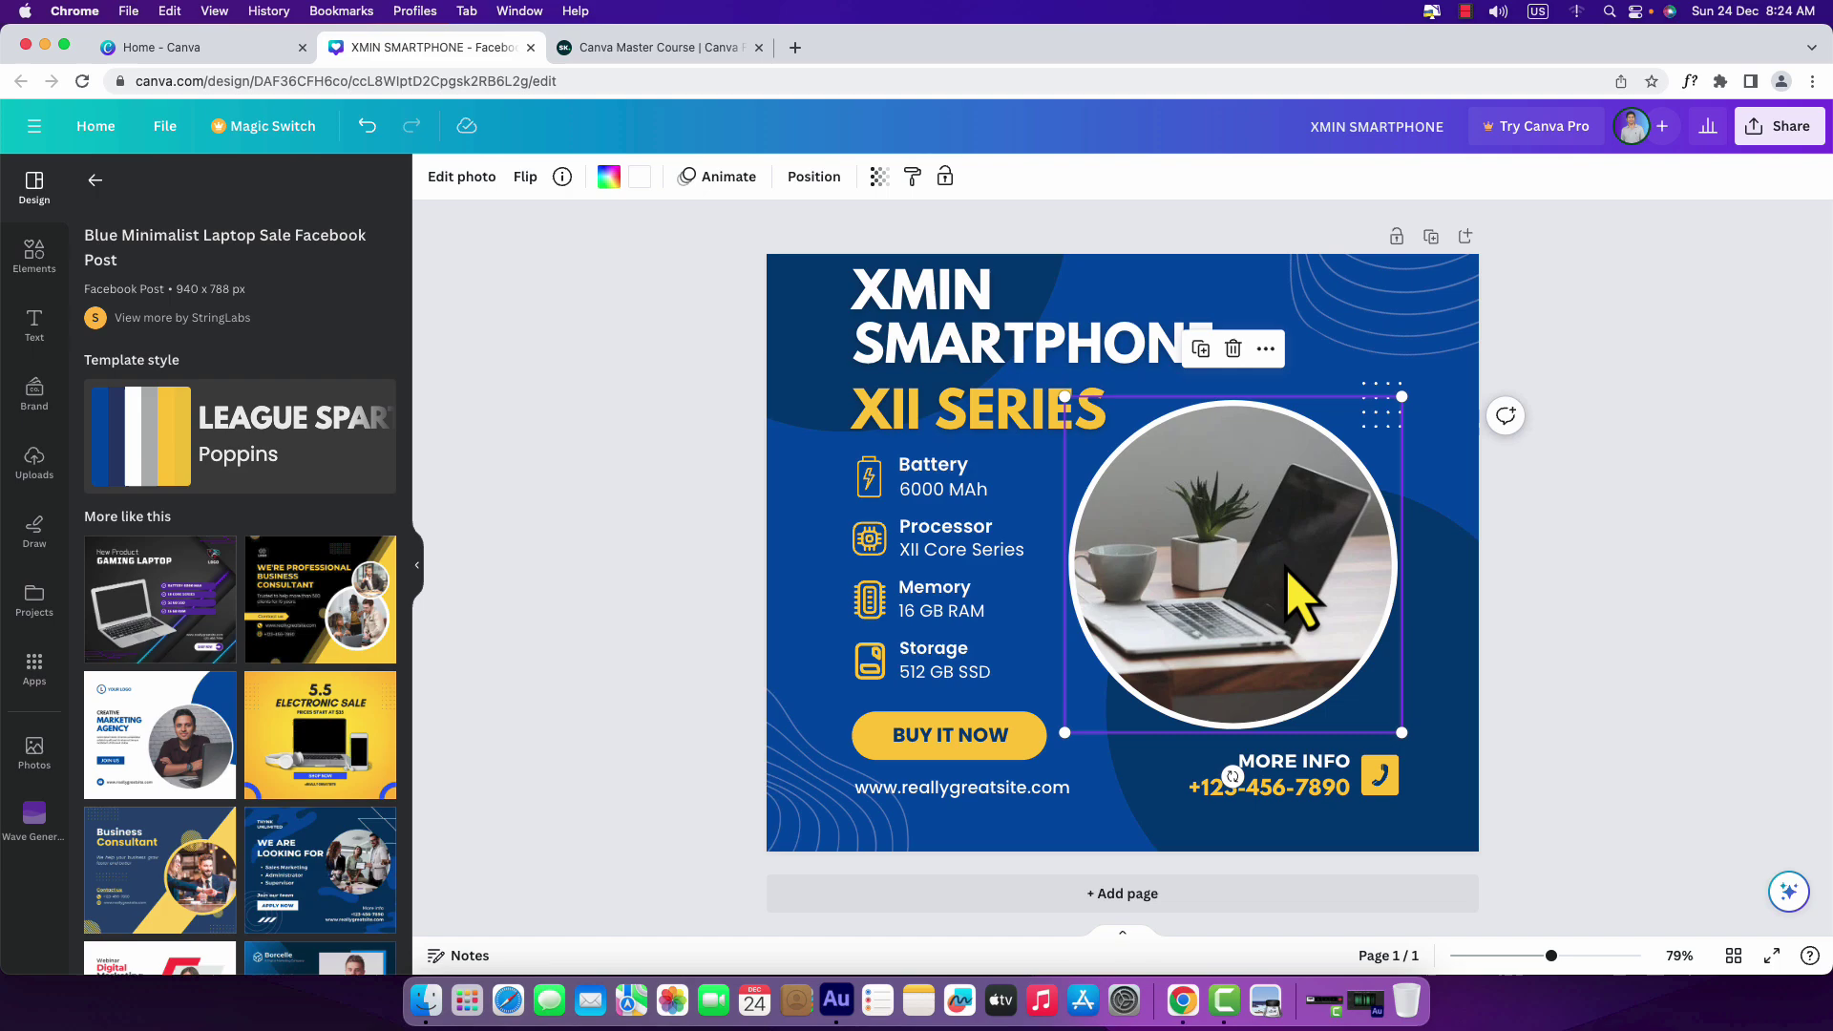
key("Delete")
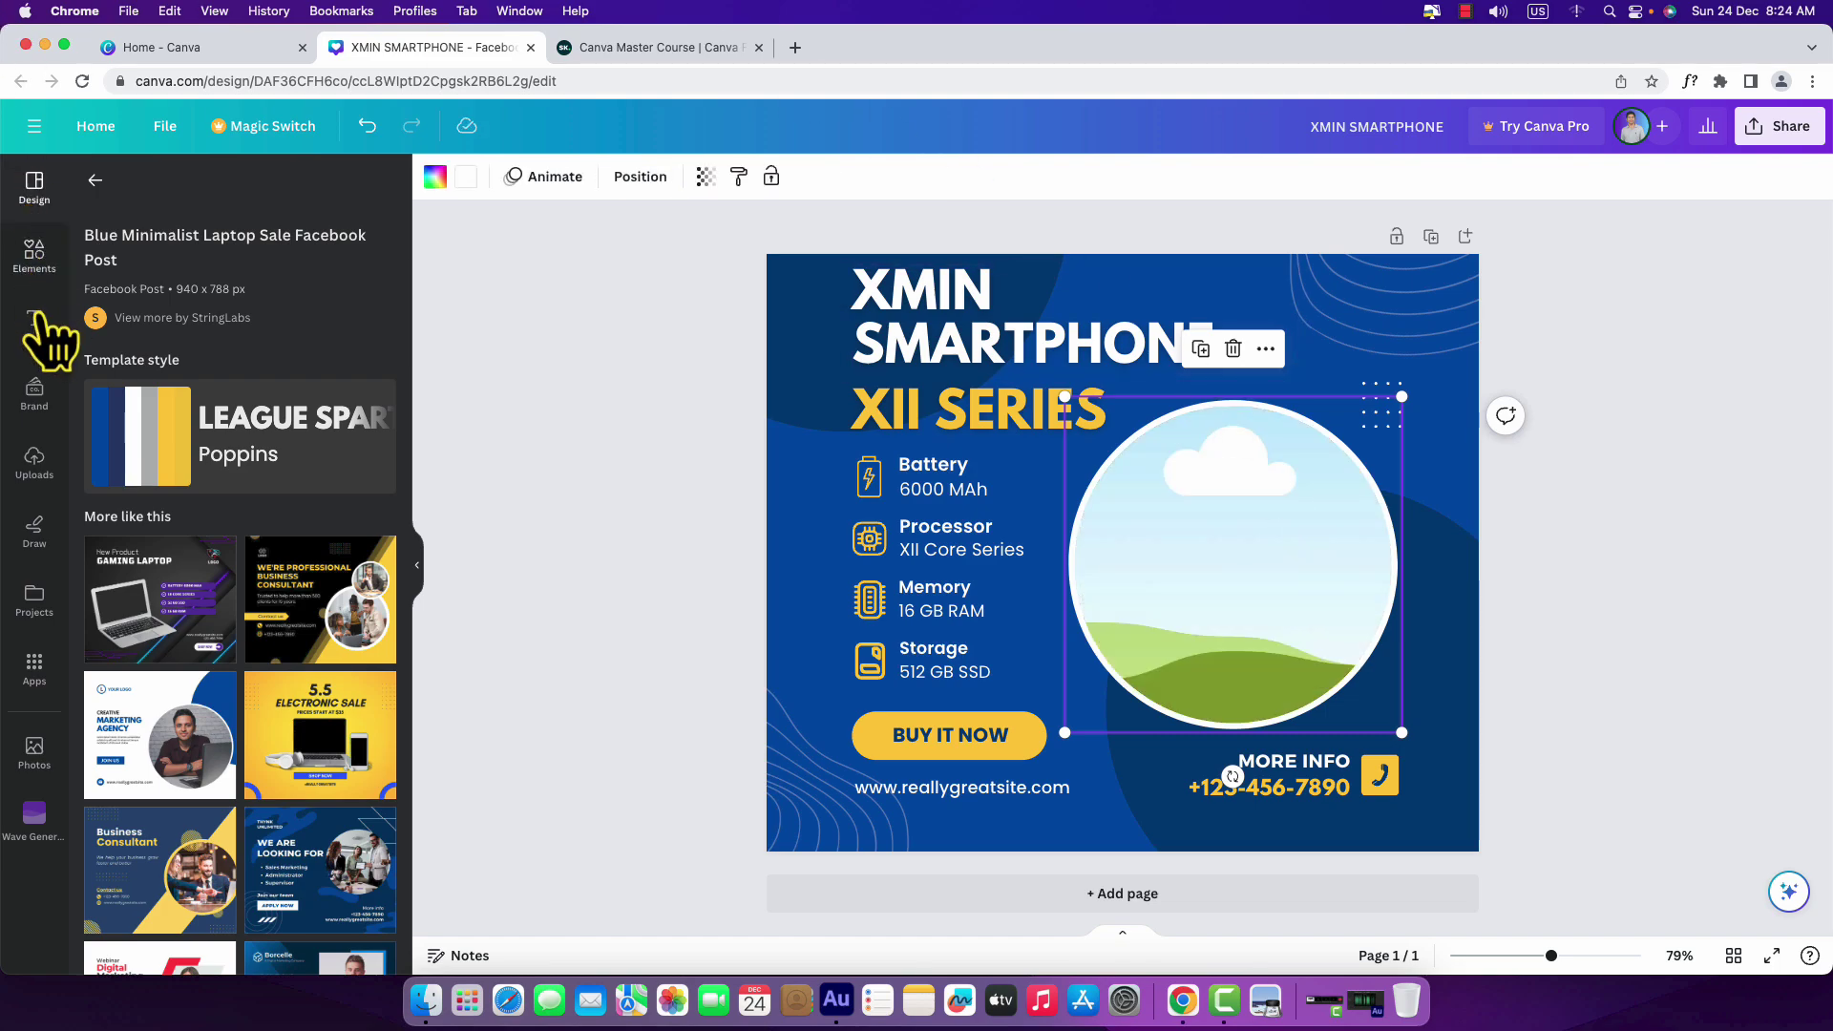
- Search Elements for 'smart phone' and browse all the photo results
left_click(36, 270)
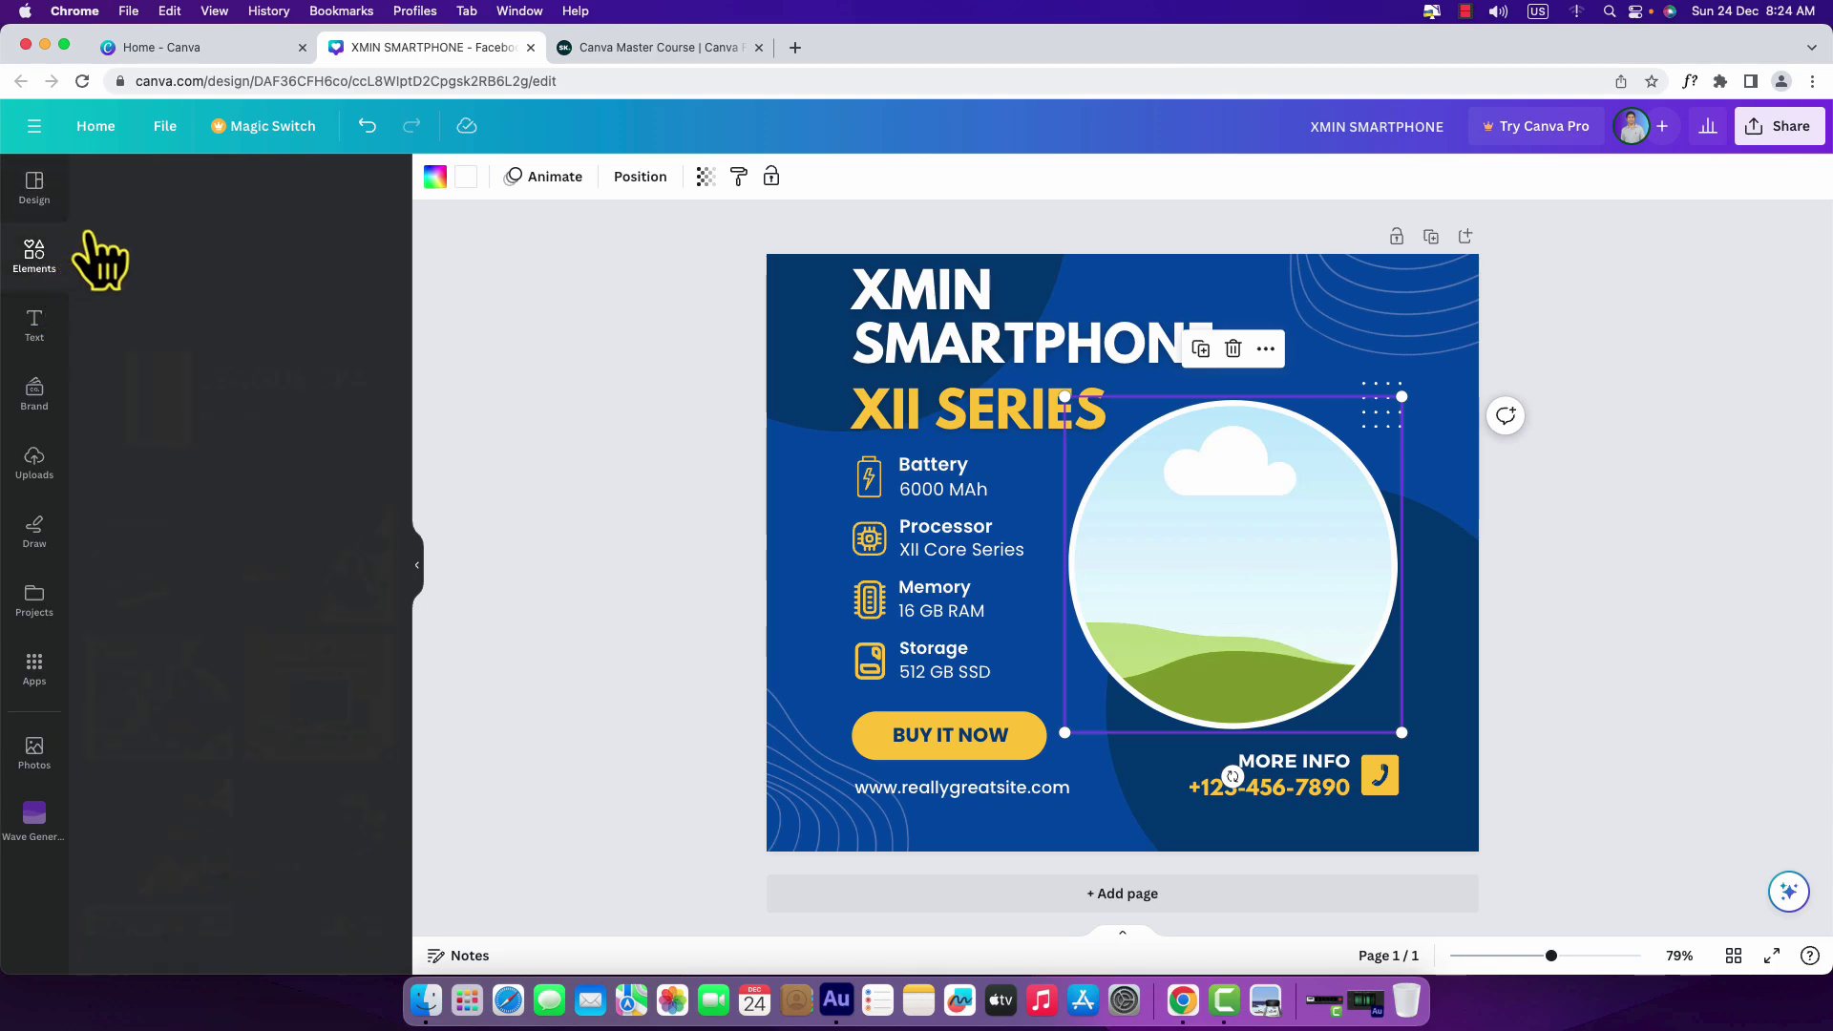
left_click(122, 186)
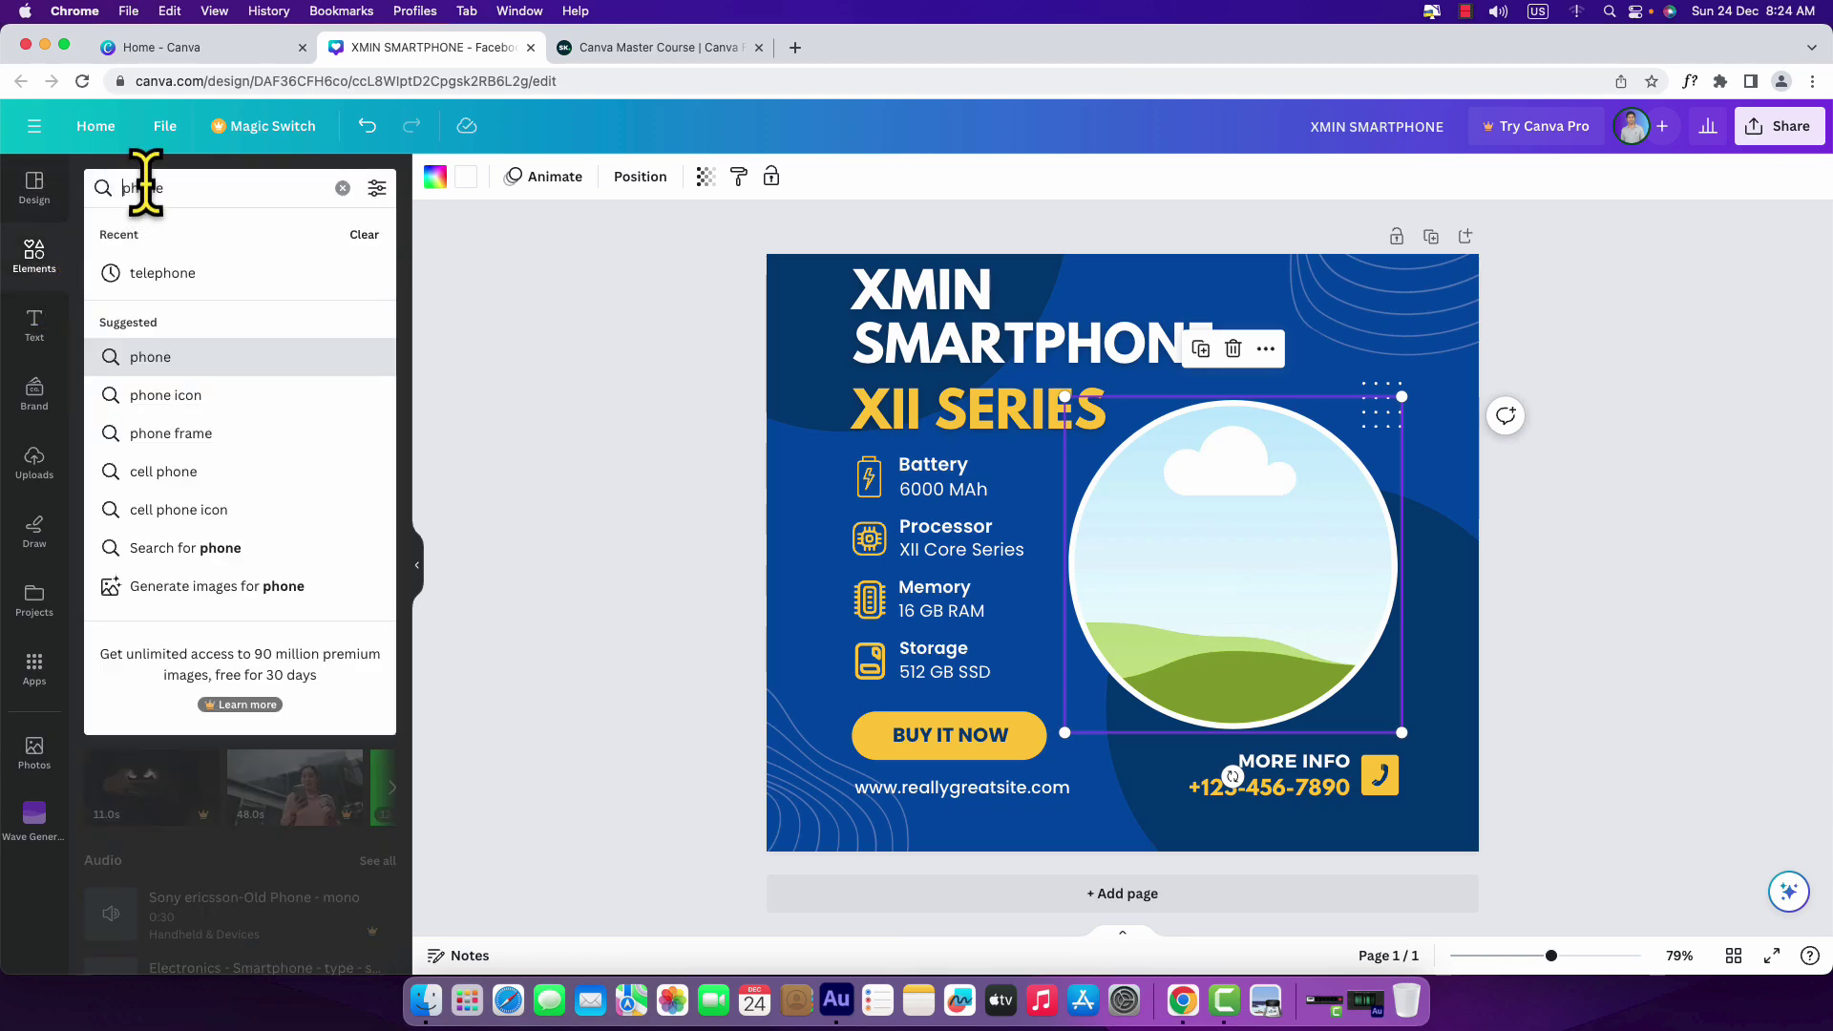
type("smart")
key("Return")
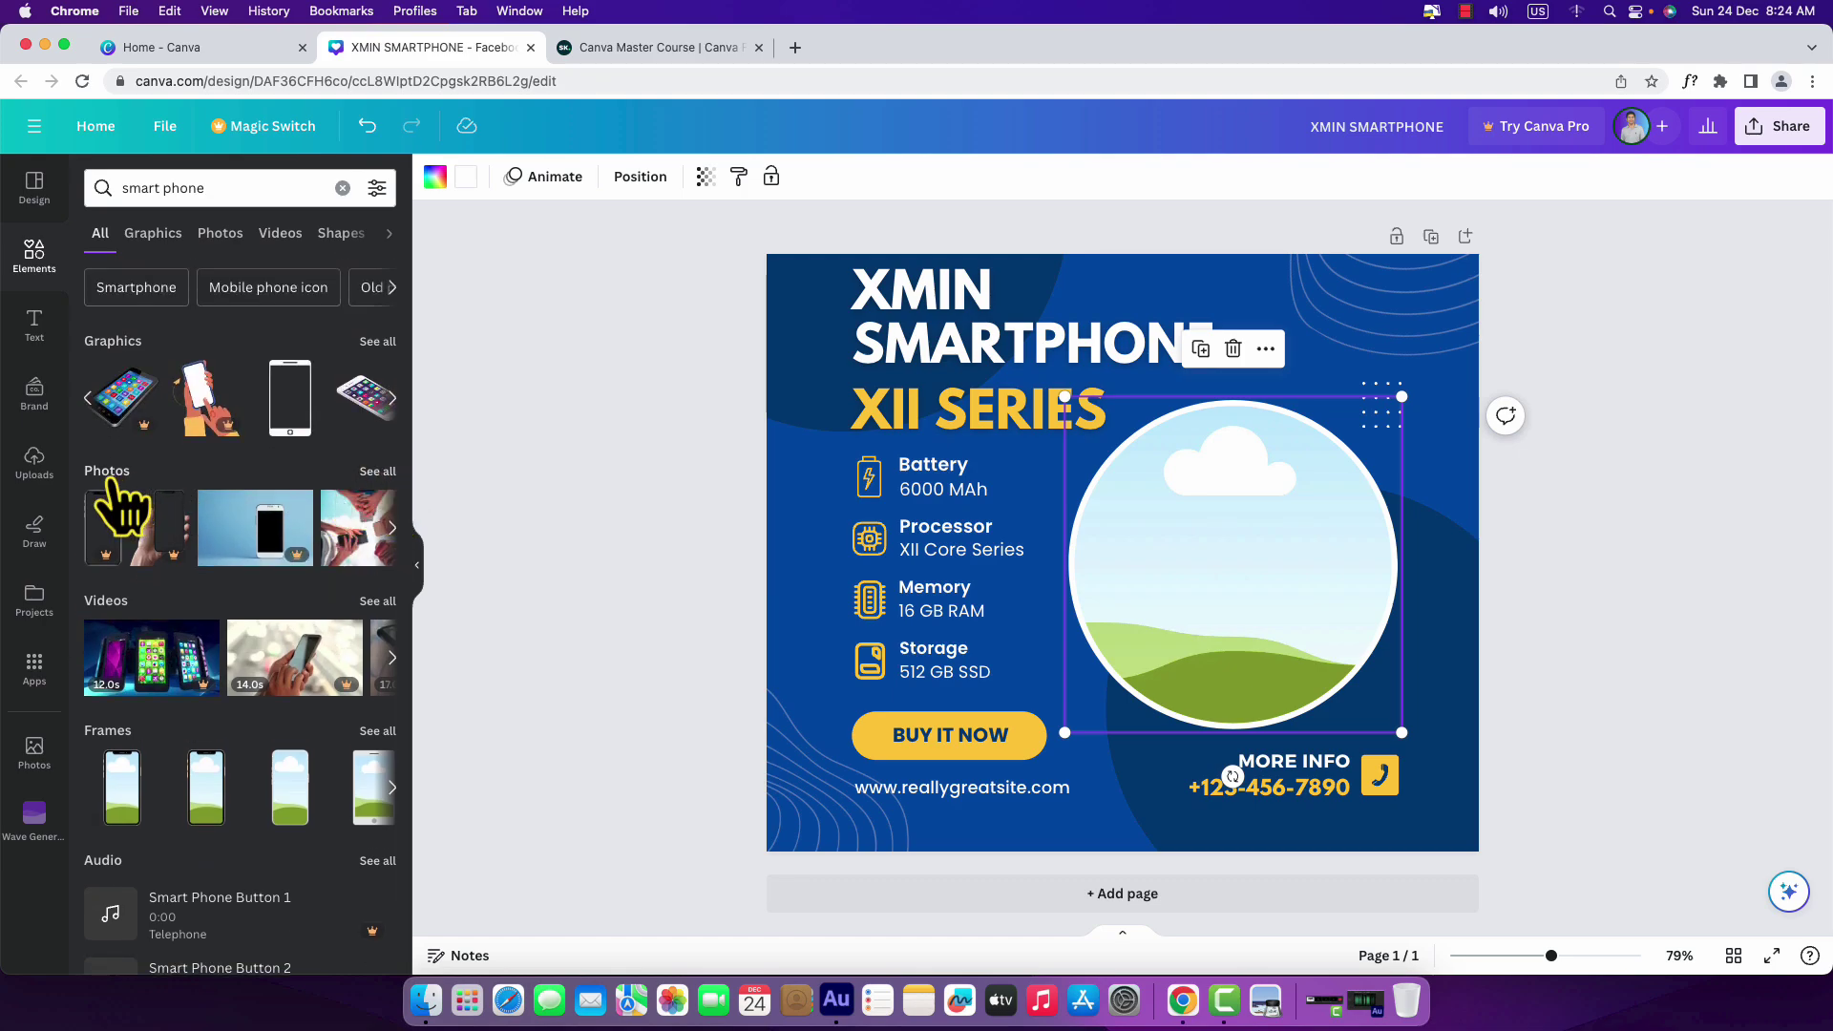
left_click(378, 472)
scroll(344, 500, "down", 5)
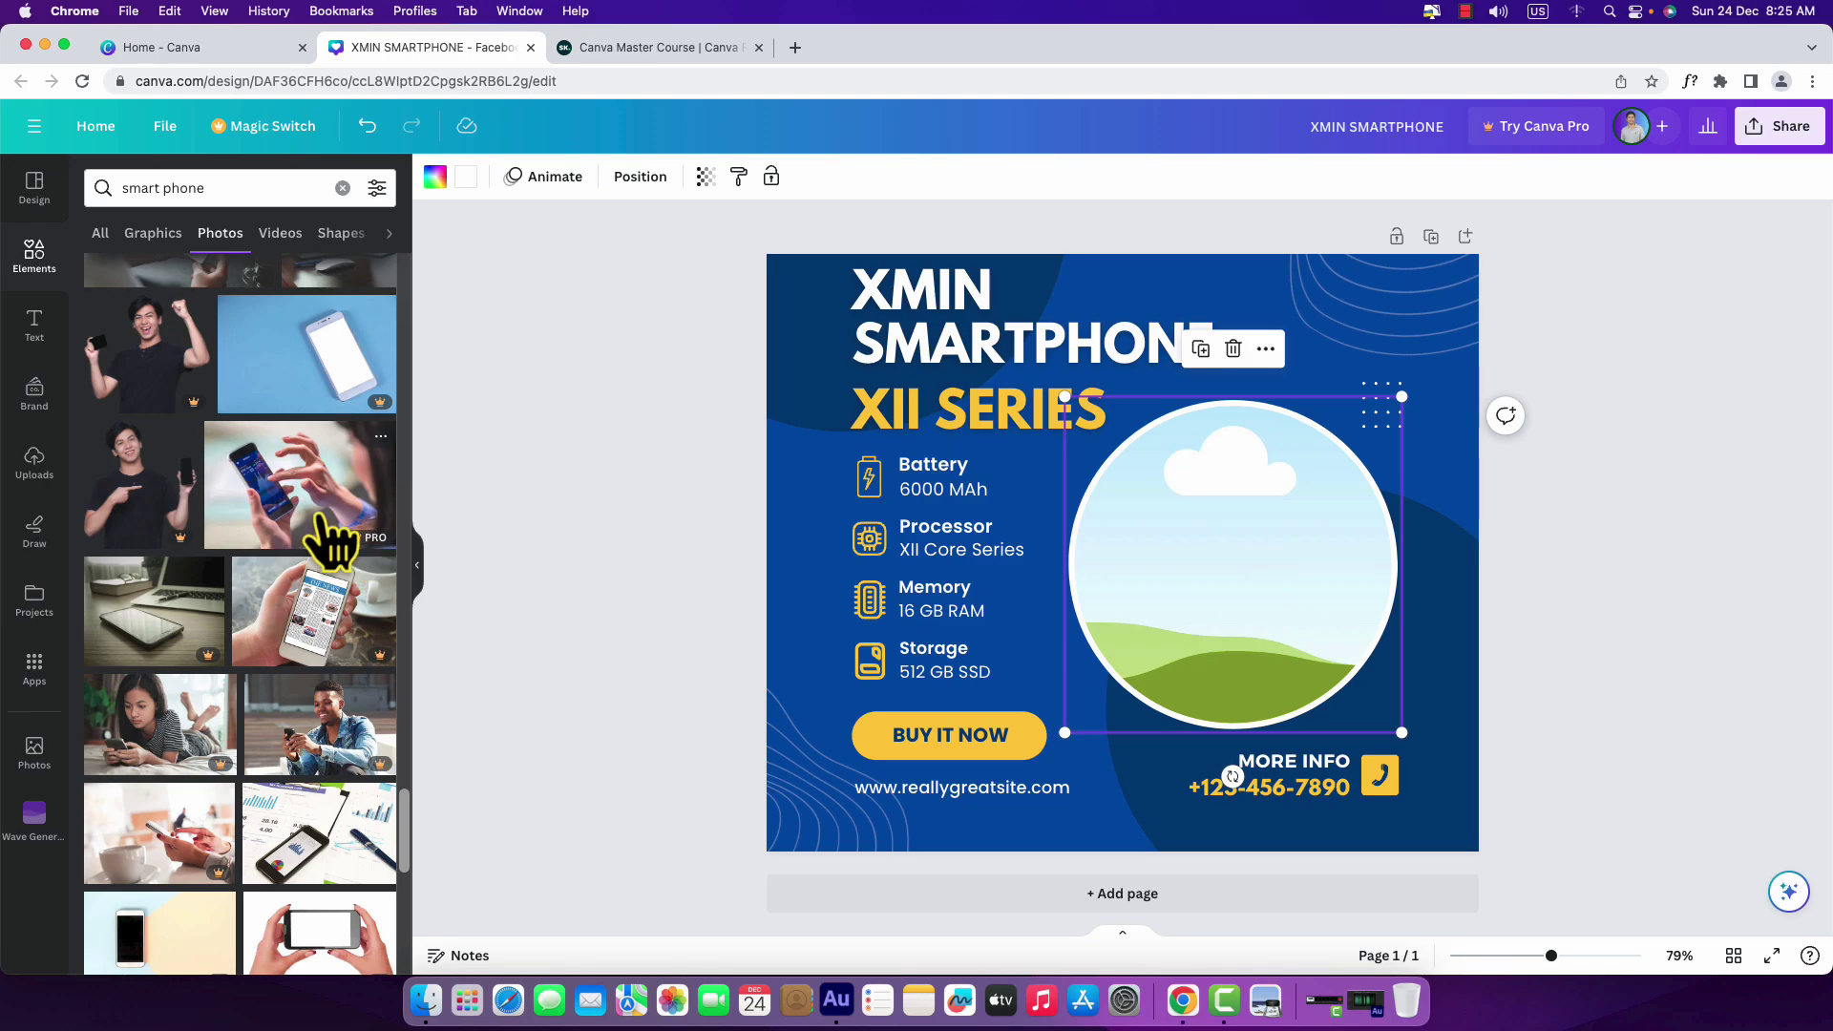
key("Escape")
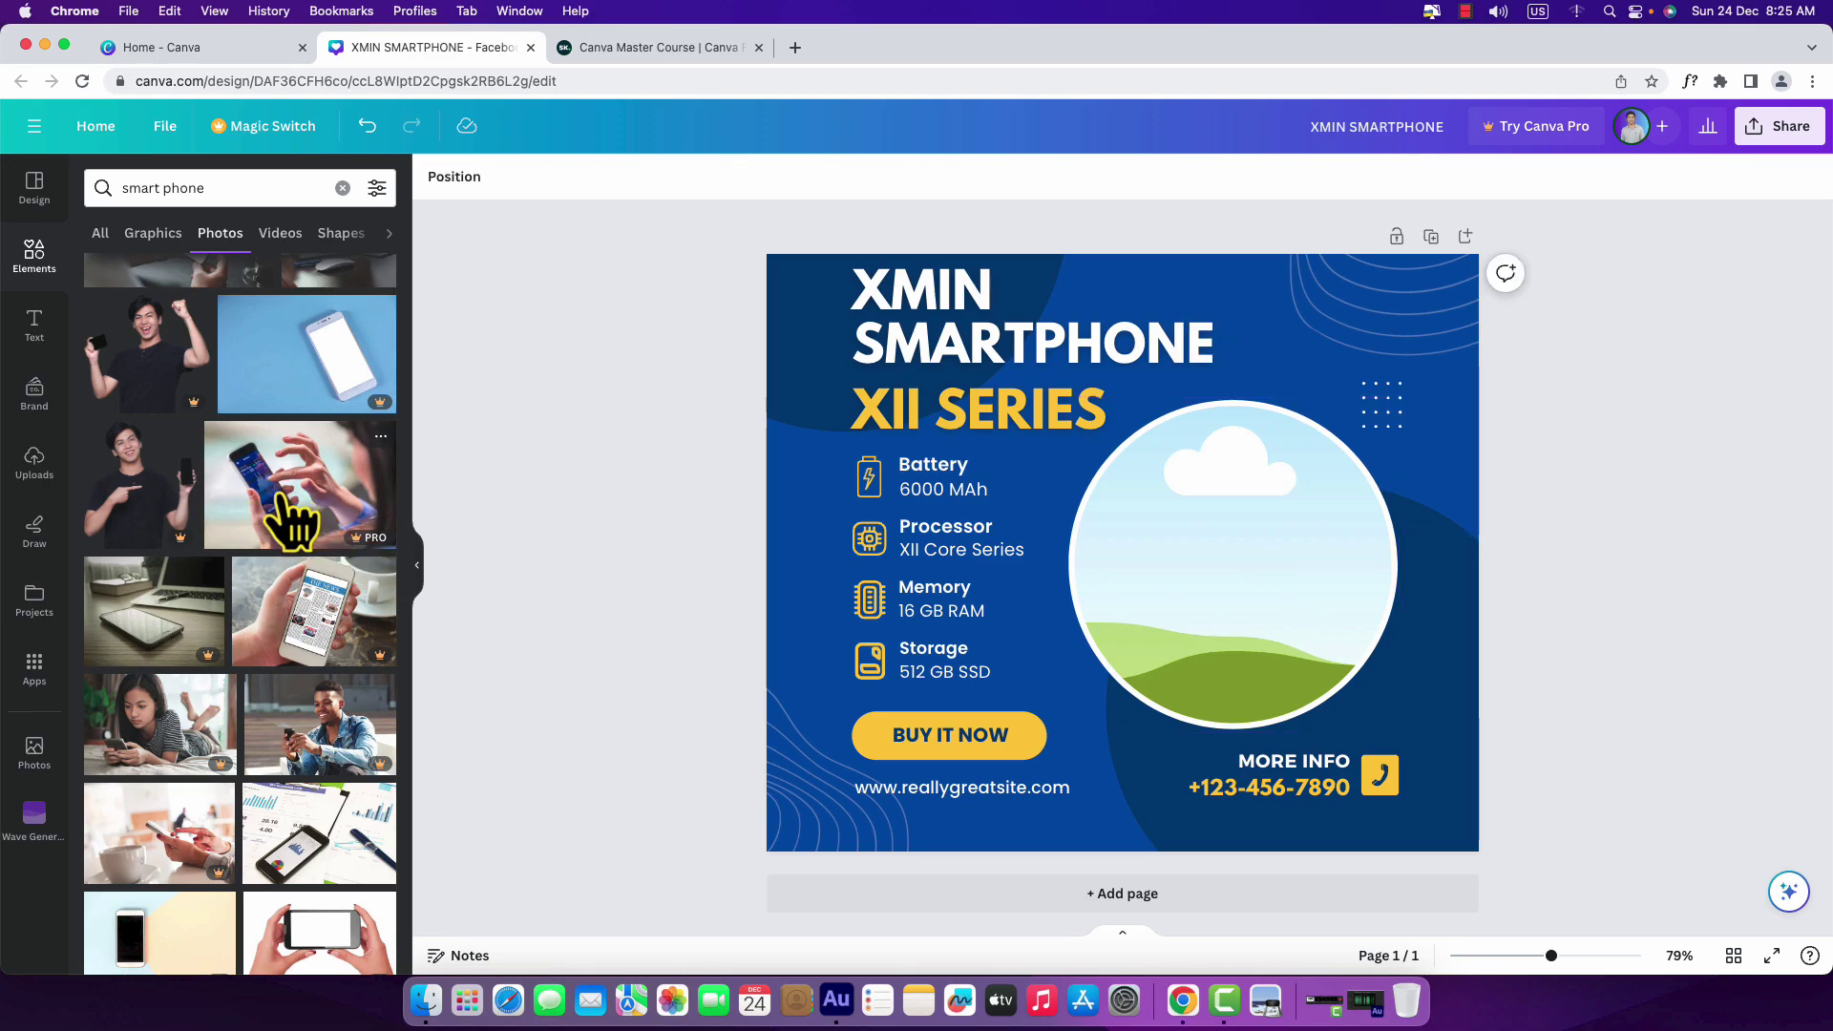
- Drop the hands-holding-smartphone stock photo into the circular frame
left_click(291, 520)
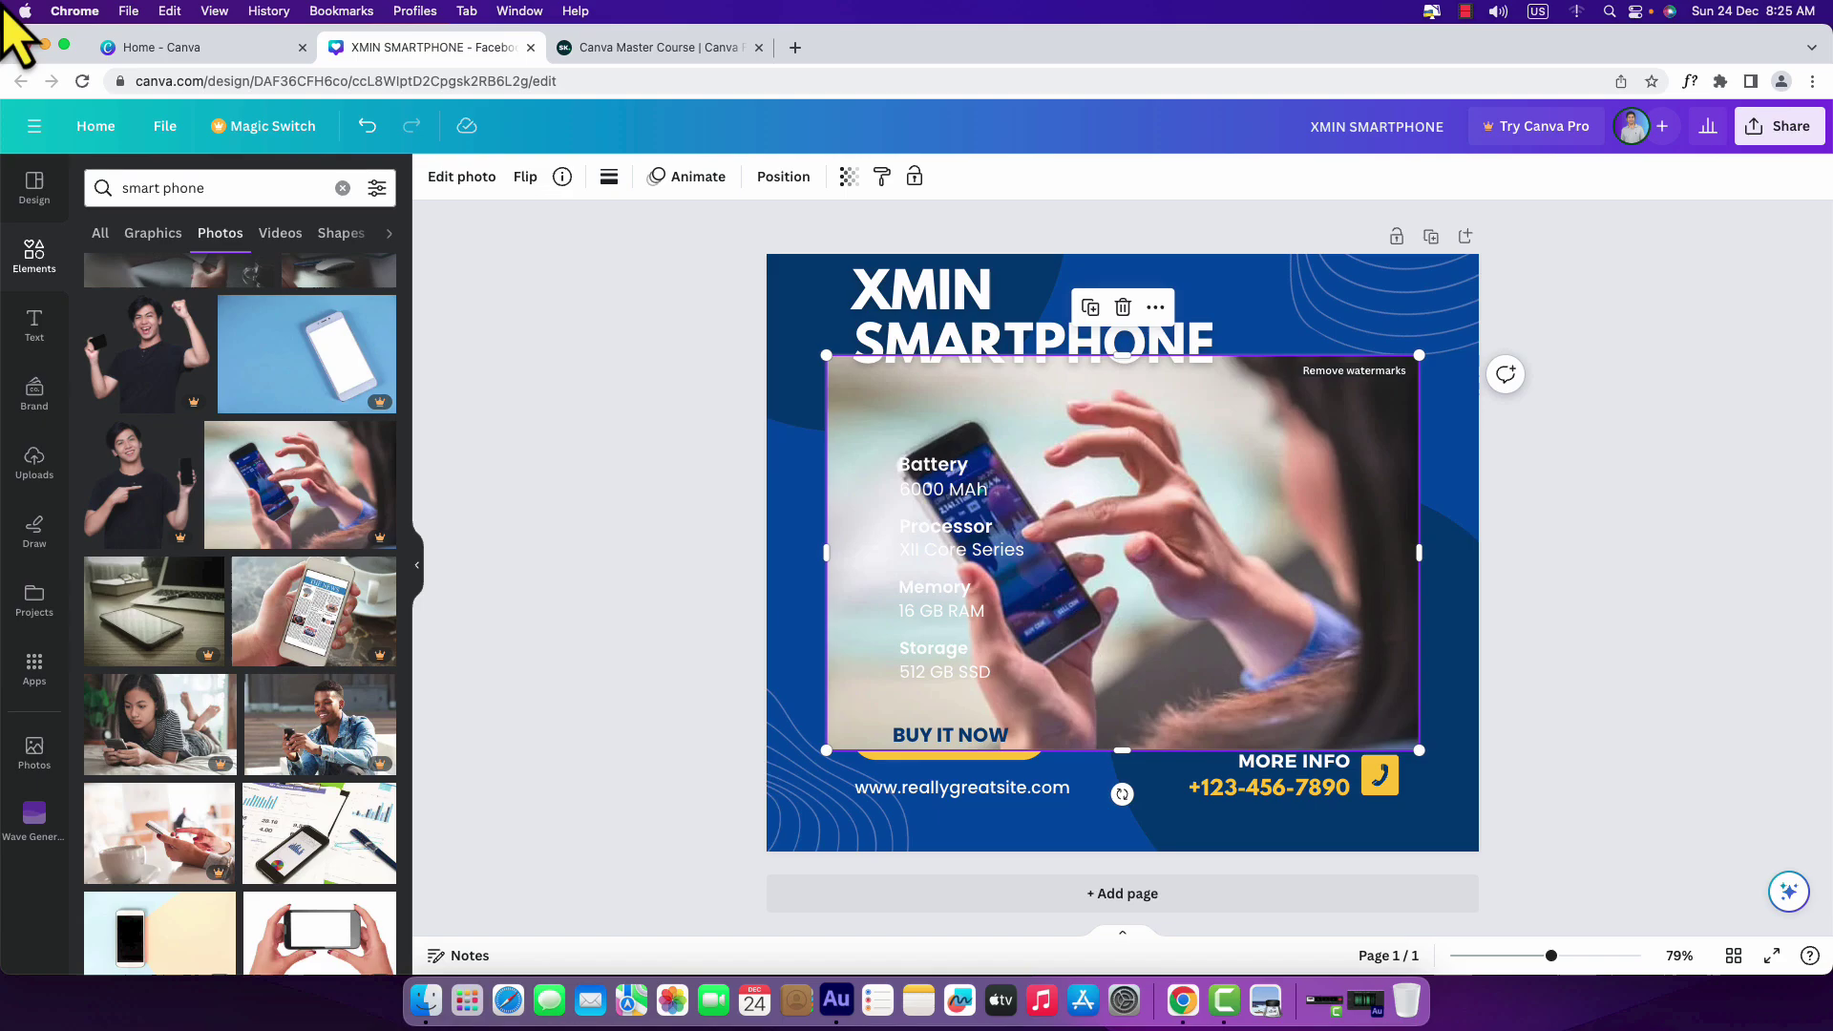
left_click_drag(1206, 587, 1374, 584)
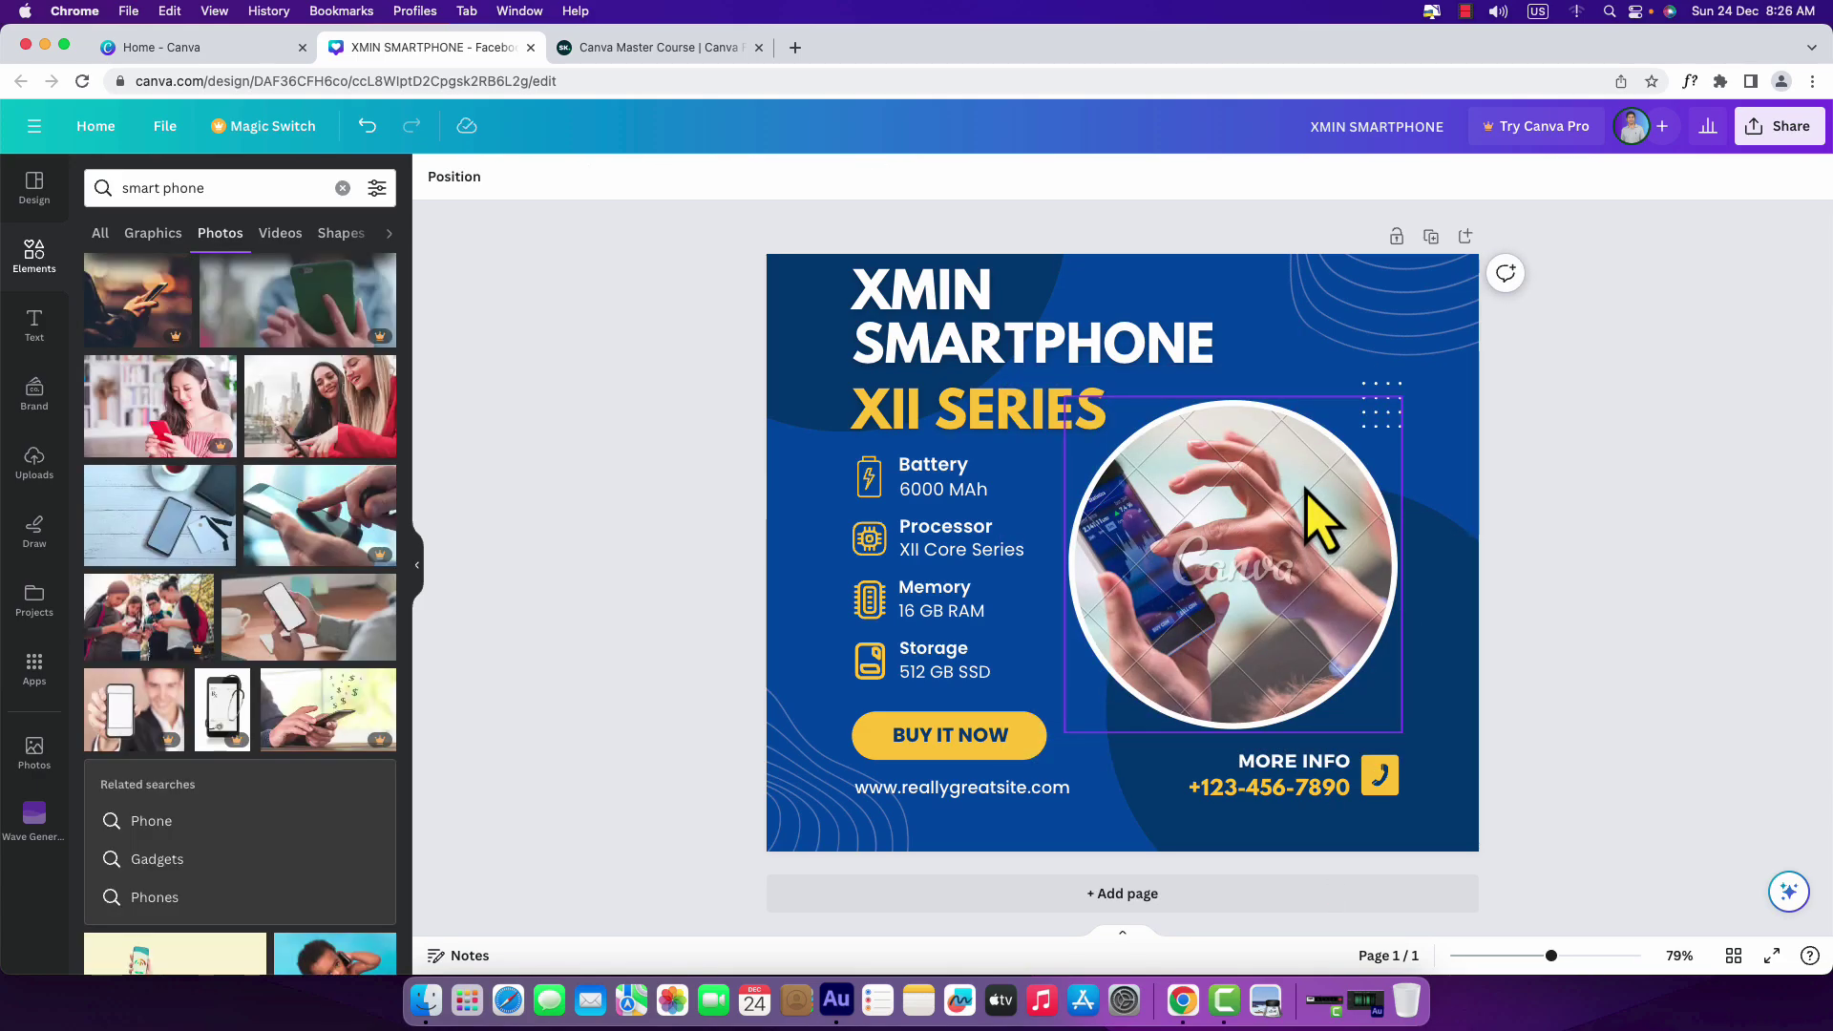
left_click(1265, 570)
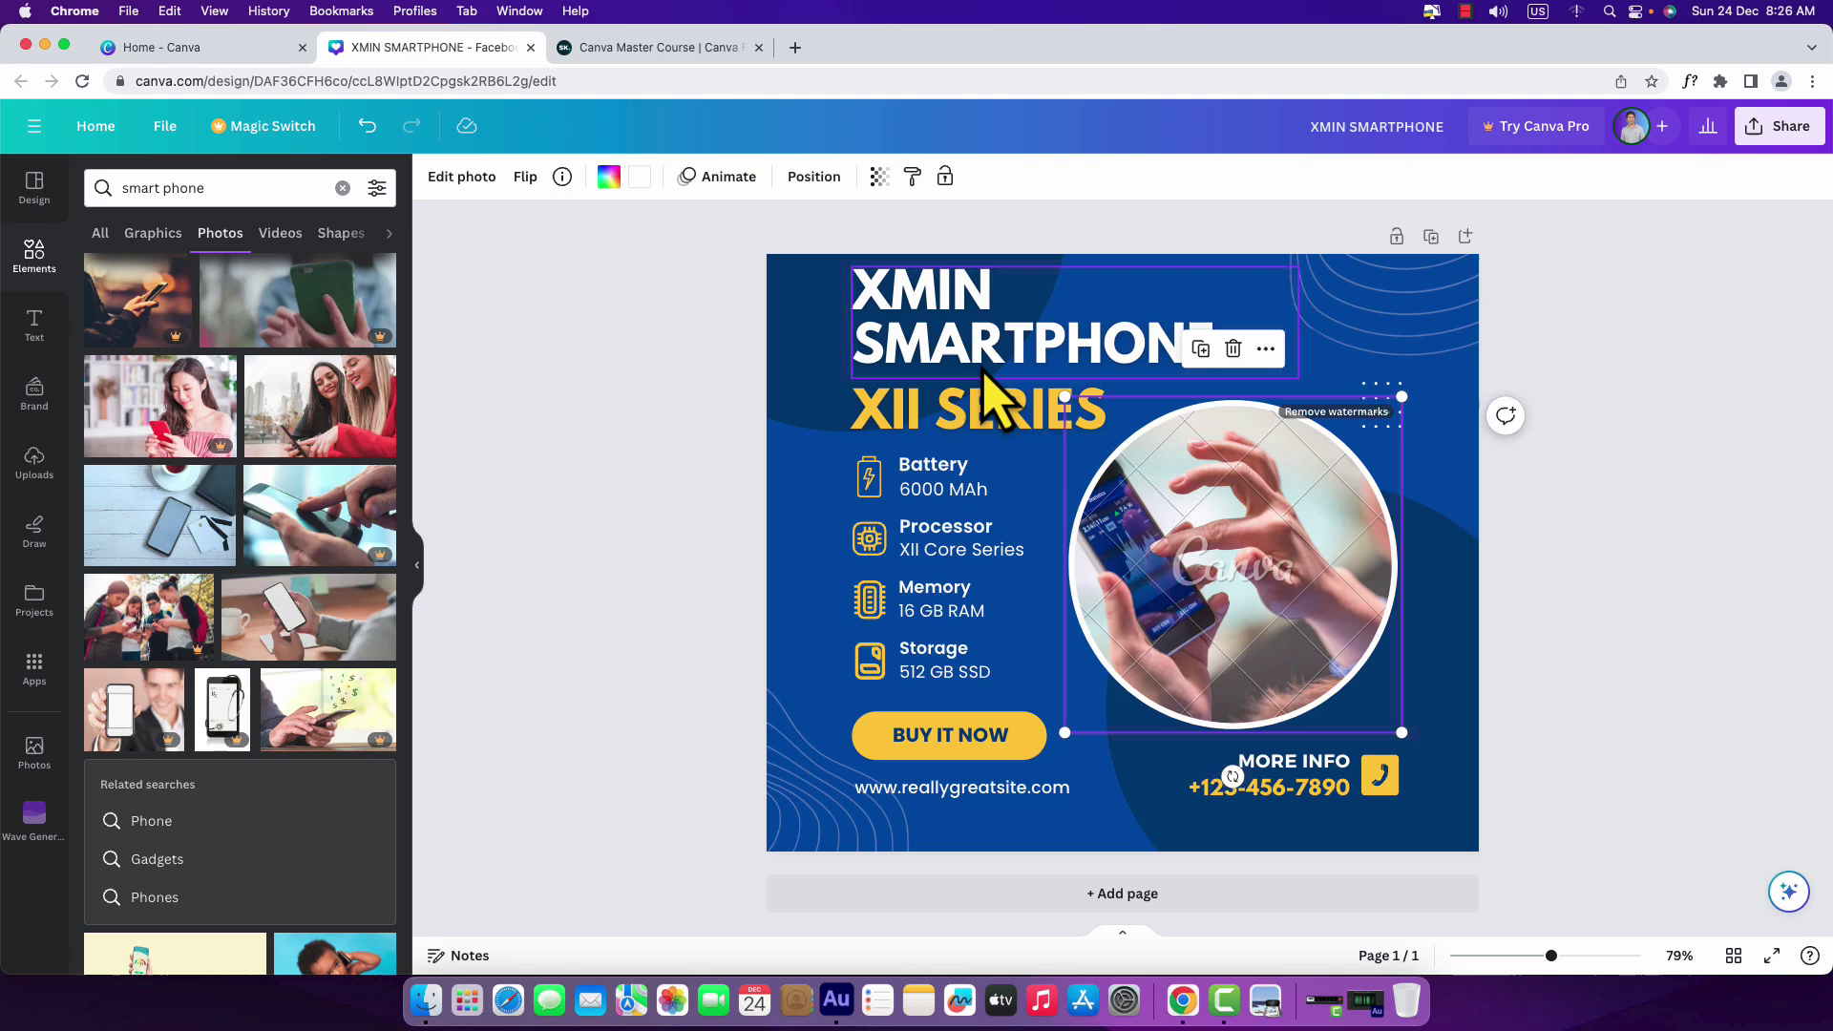
- Recolour the XII SERIES subtitle to the red Default colors swatch
left_click(989, 394)
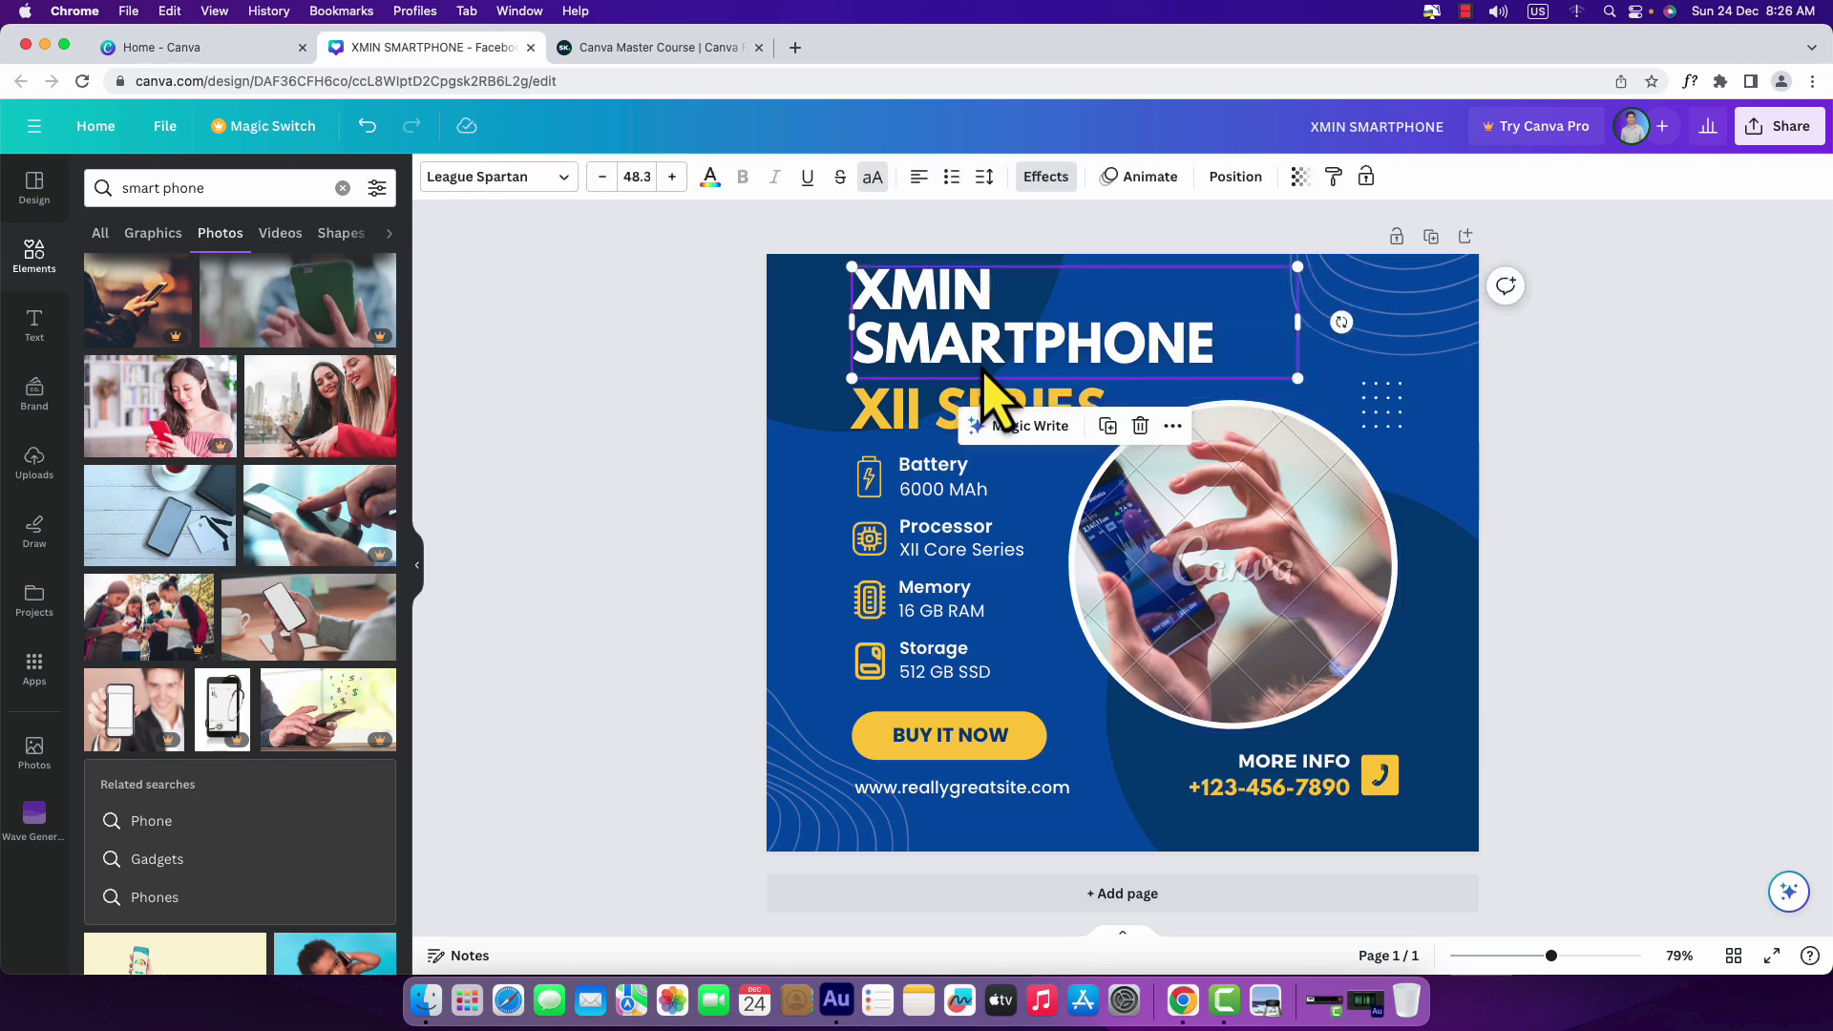
left_click(984, 426)
left_click(885, 423)
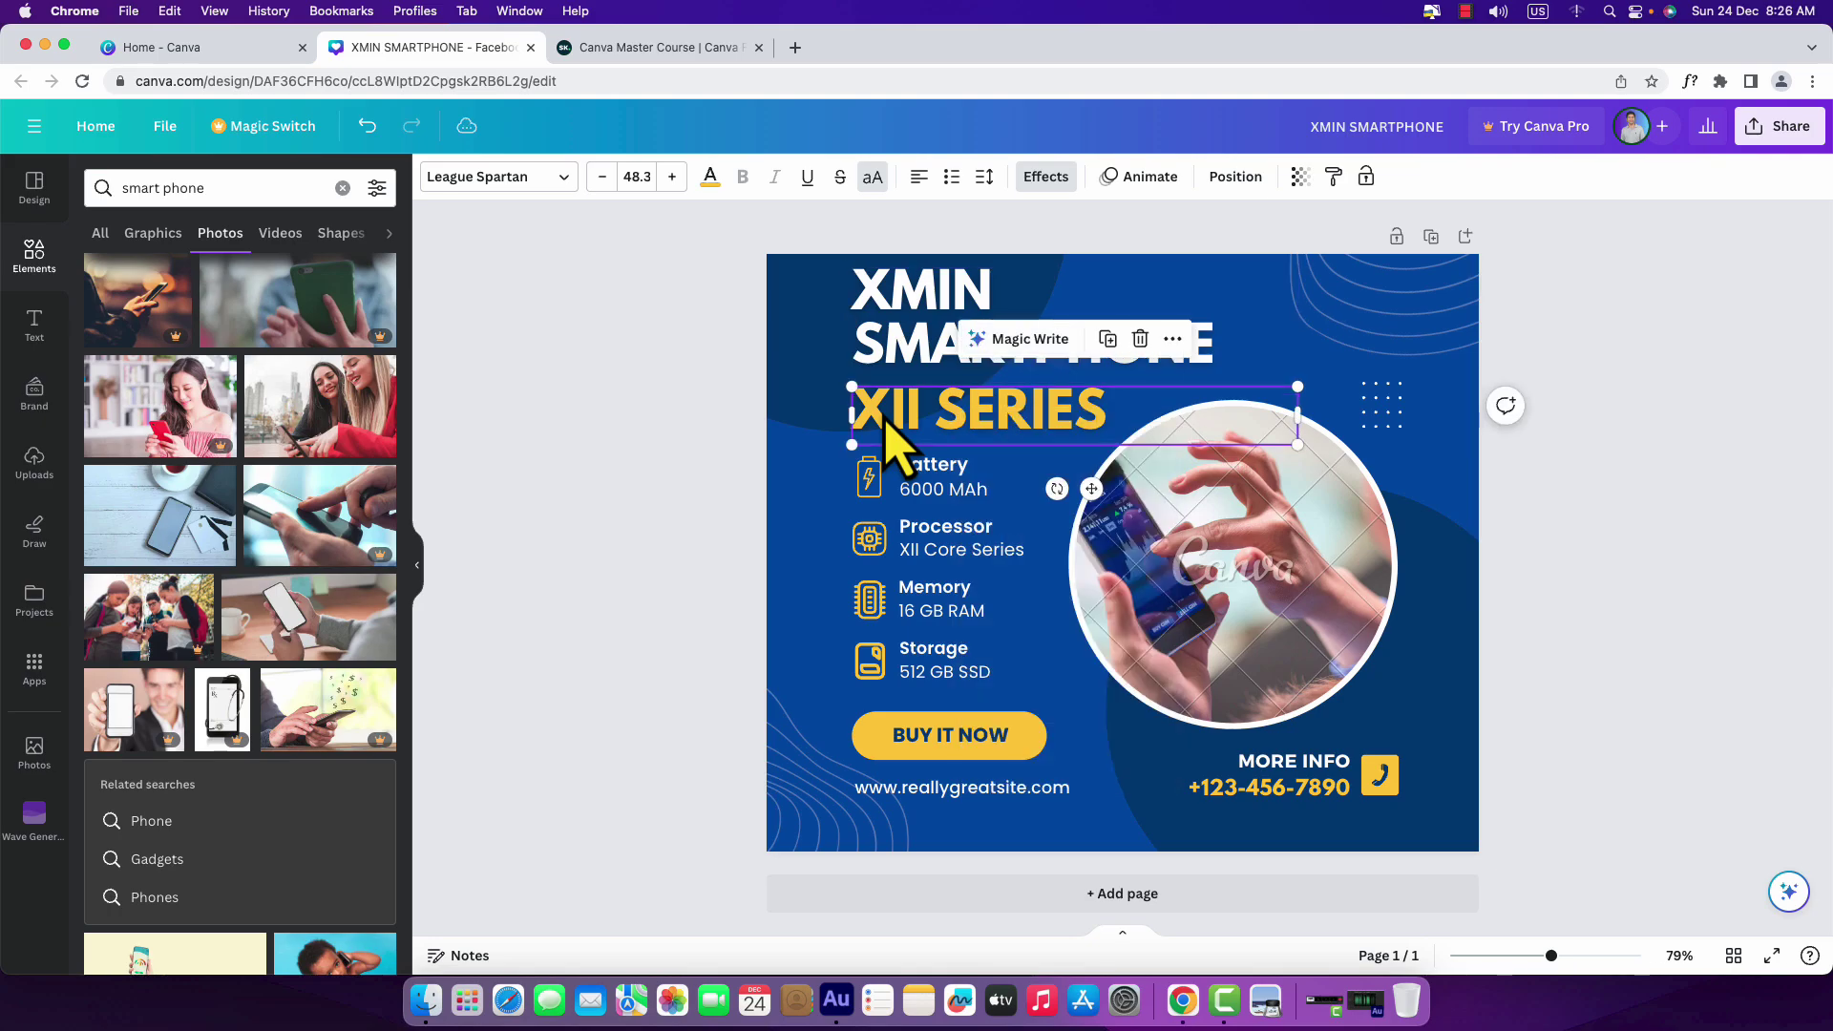
double_click(971, 411)
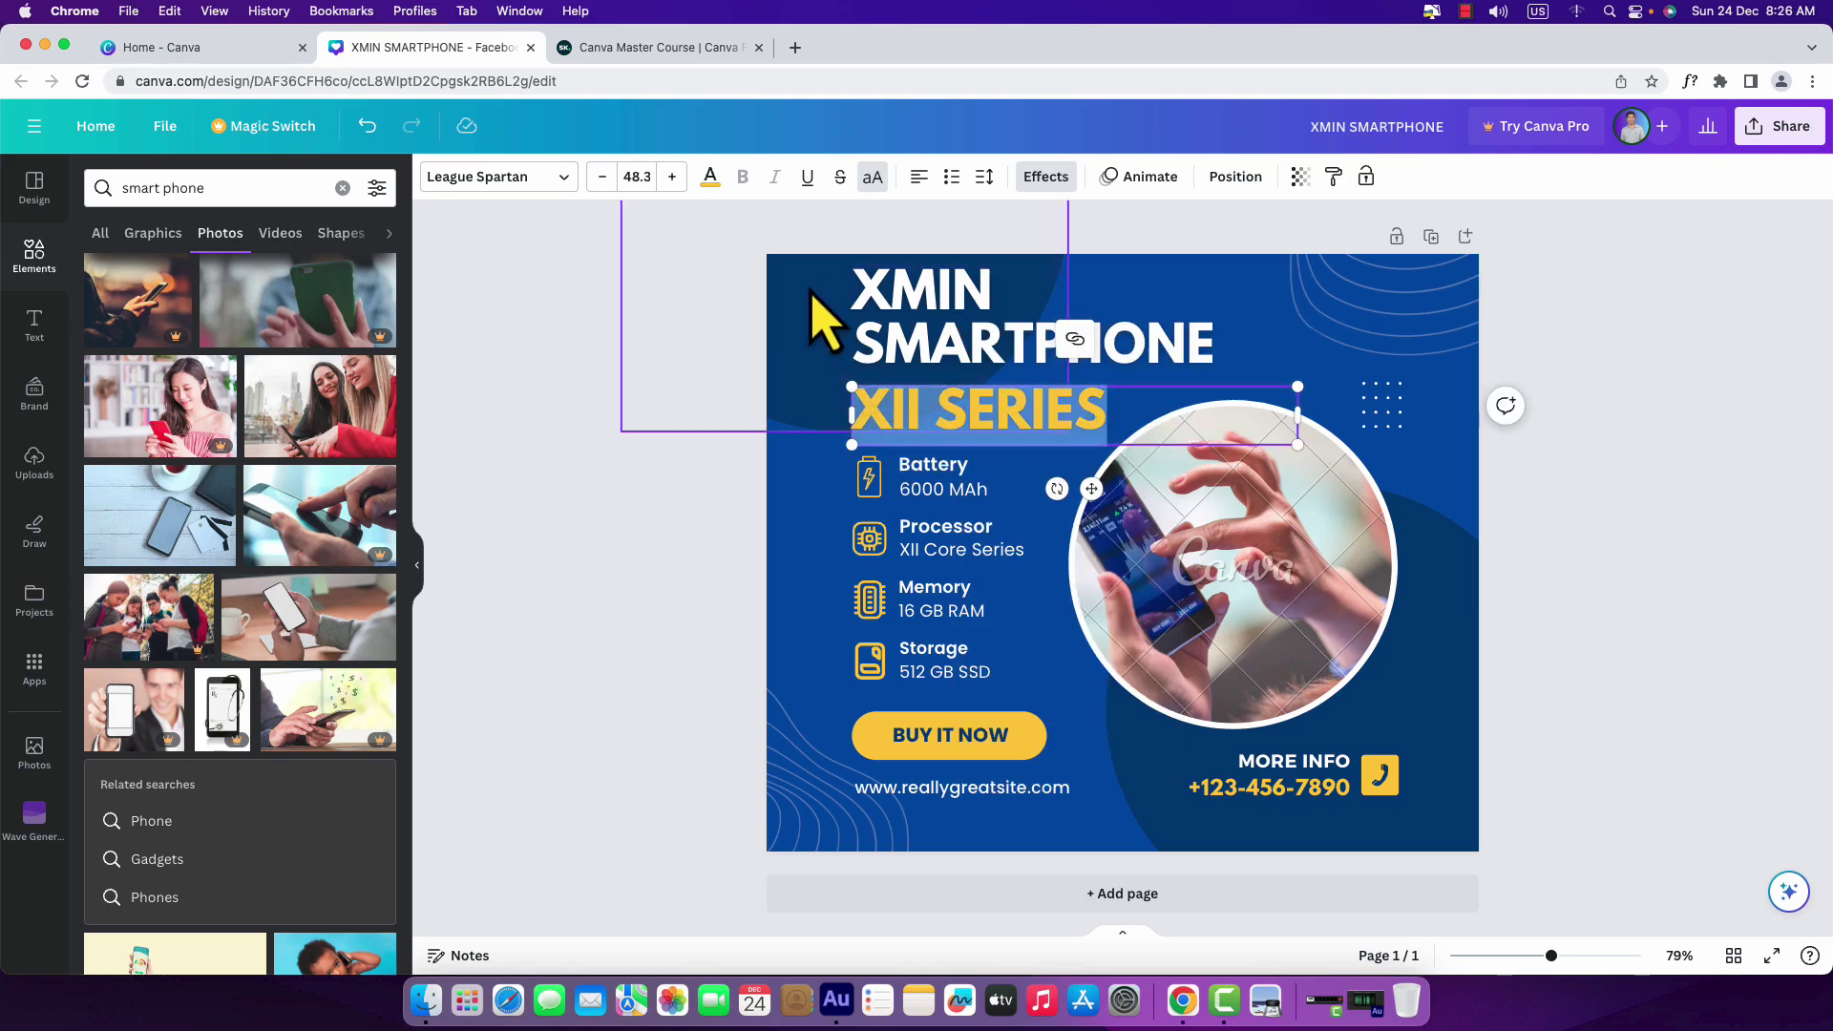
left_click(710, 177)
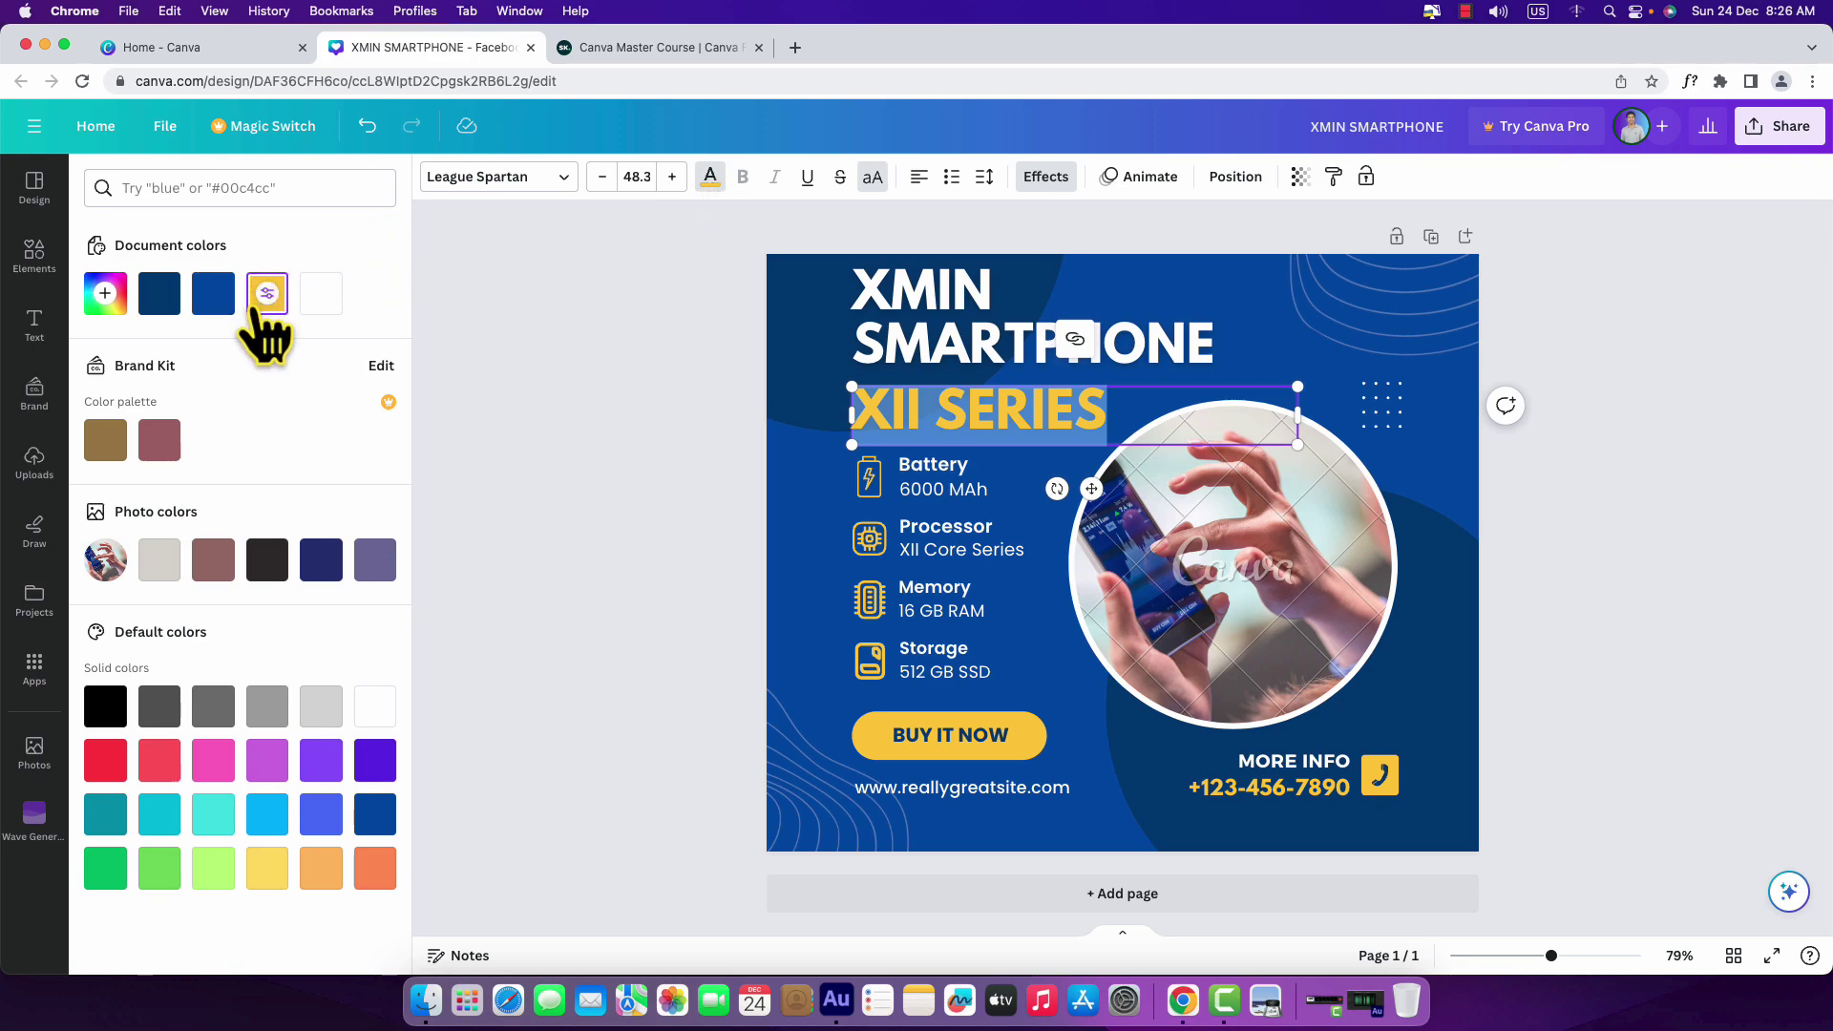
left_click(160, 440)
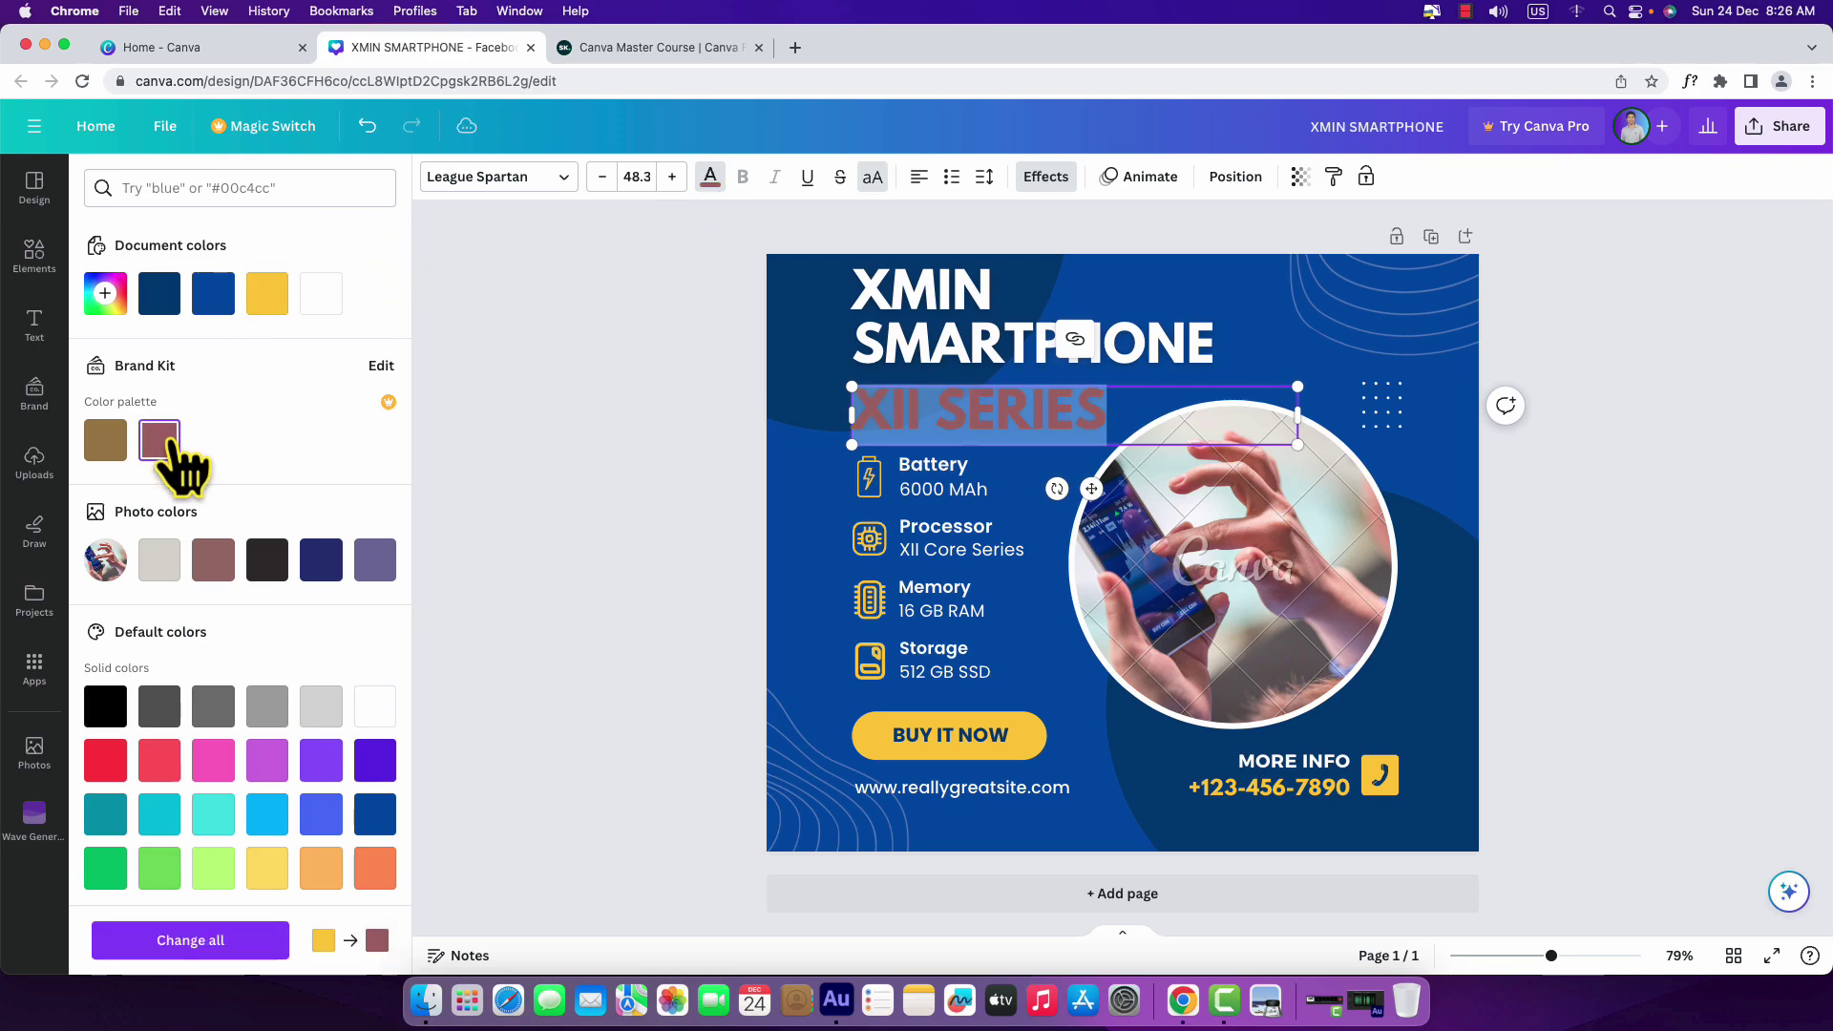
left_click(164, 759)
left_click(811, 496)
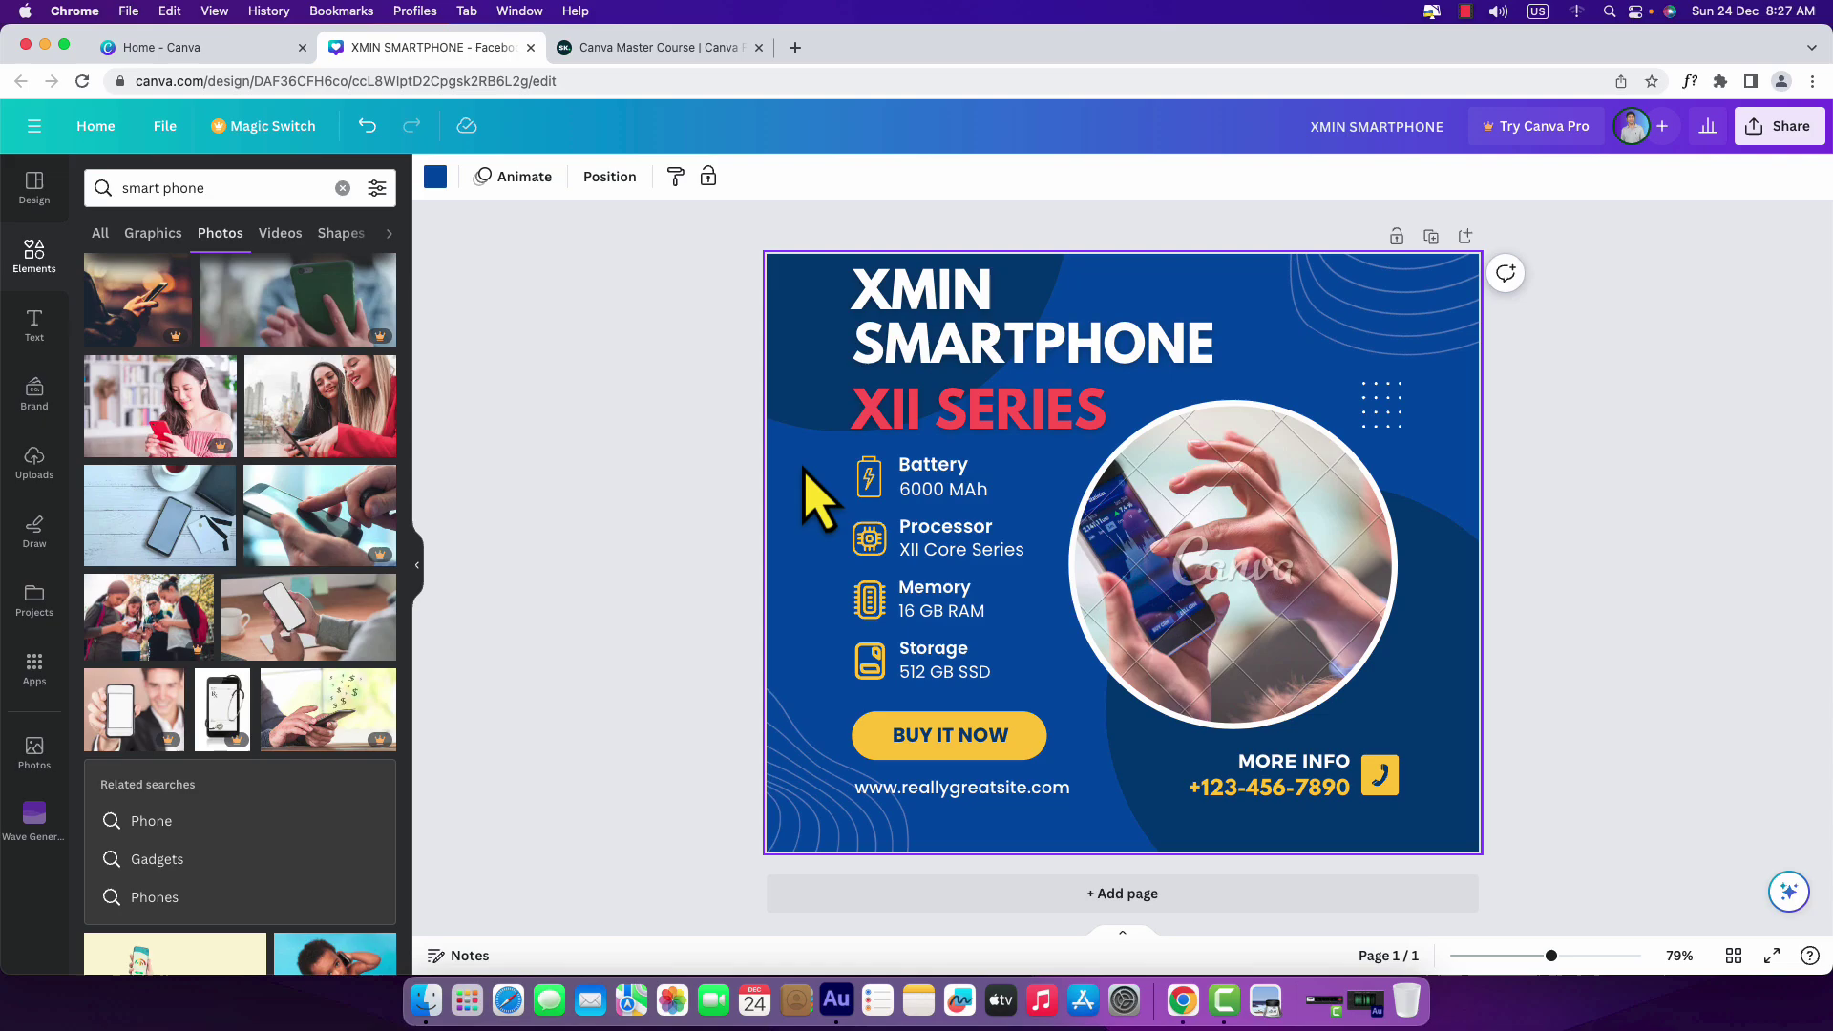
- Download the design through Share > Download with file type changed from PNG to JPG
left_click(1785, 129)
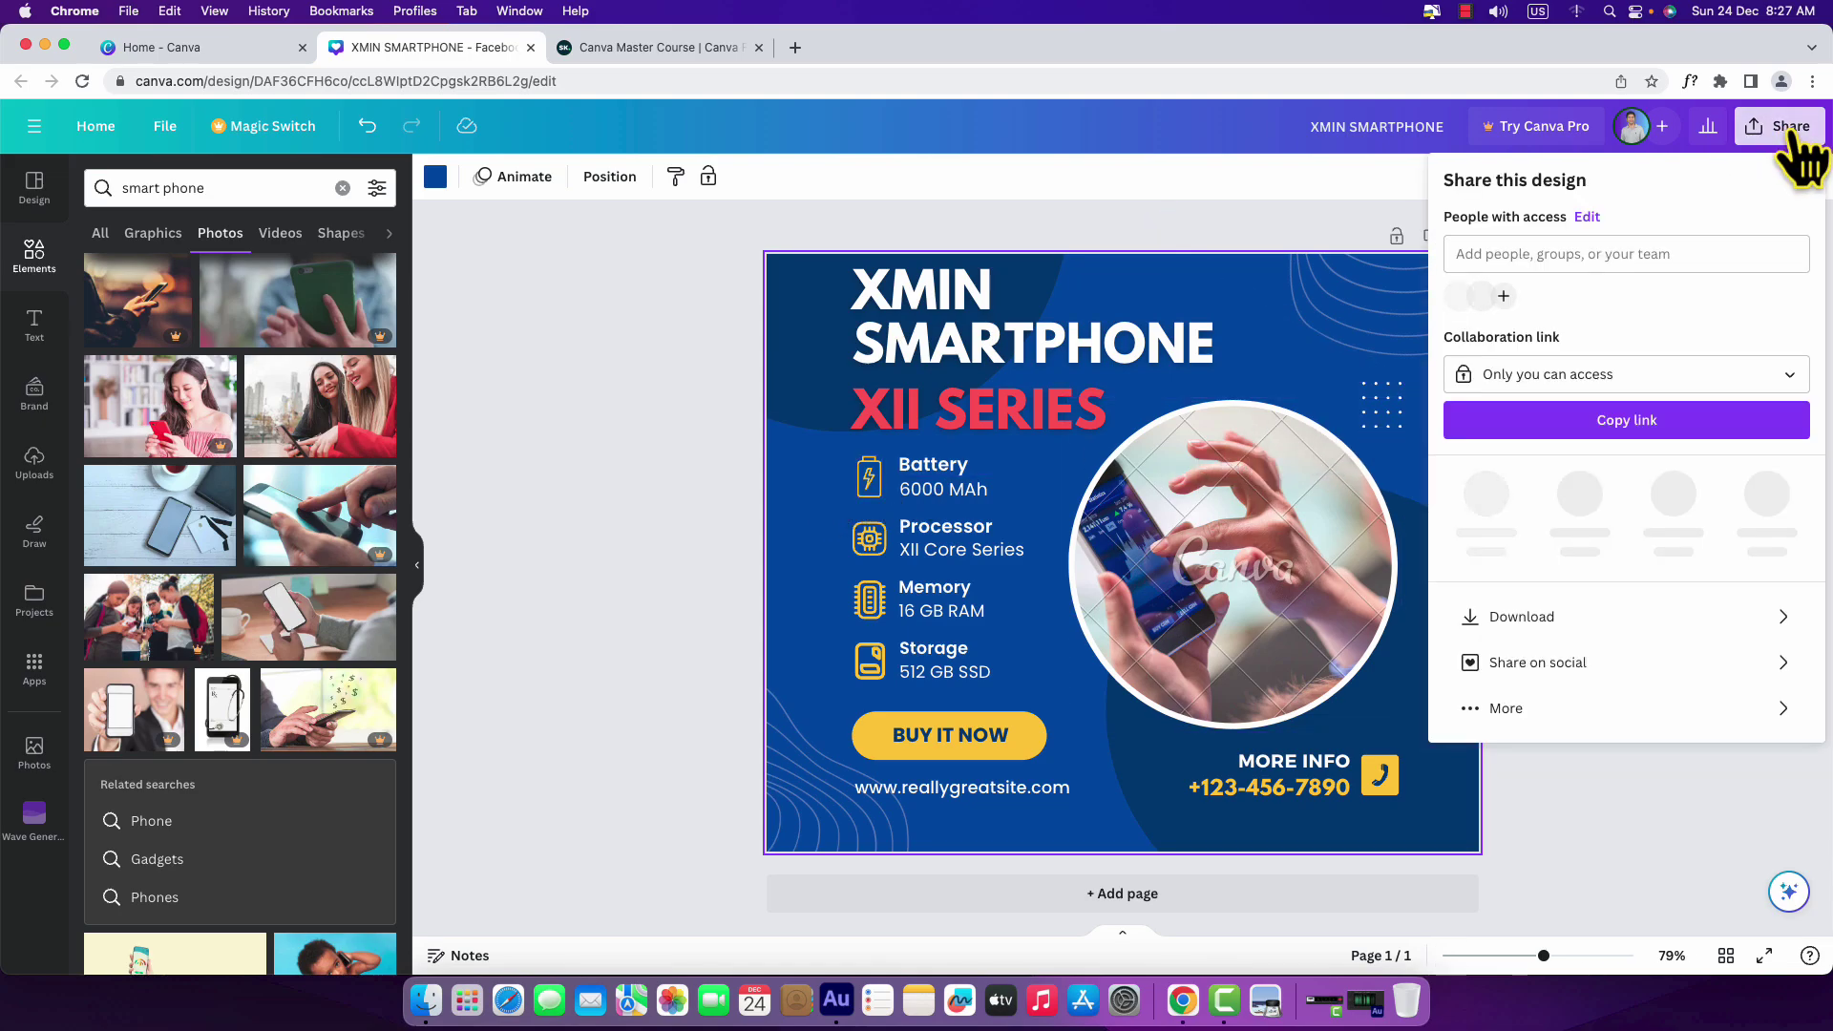
left_click(1566, 601)
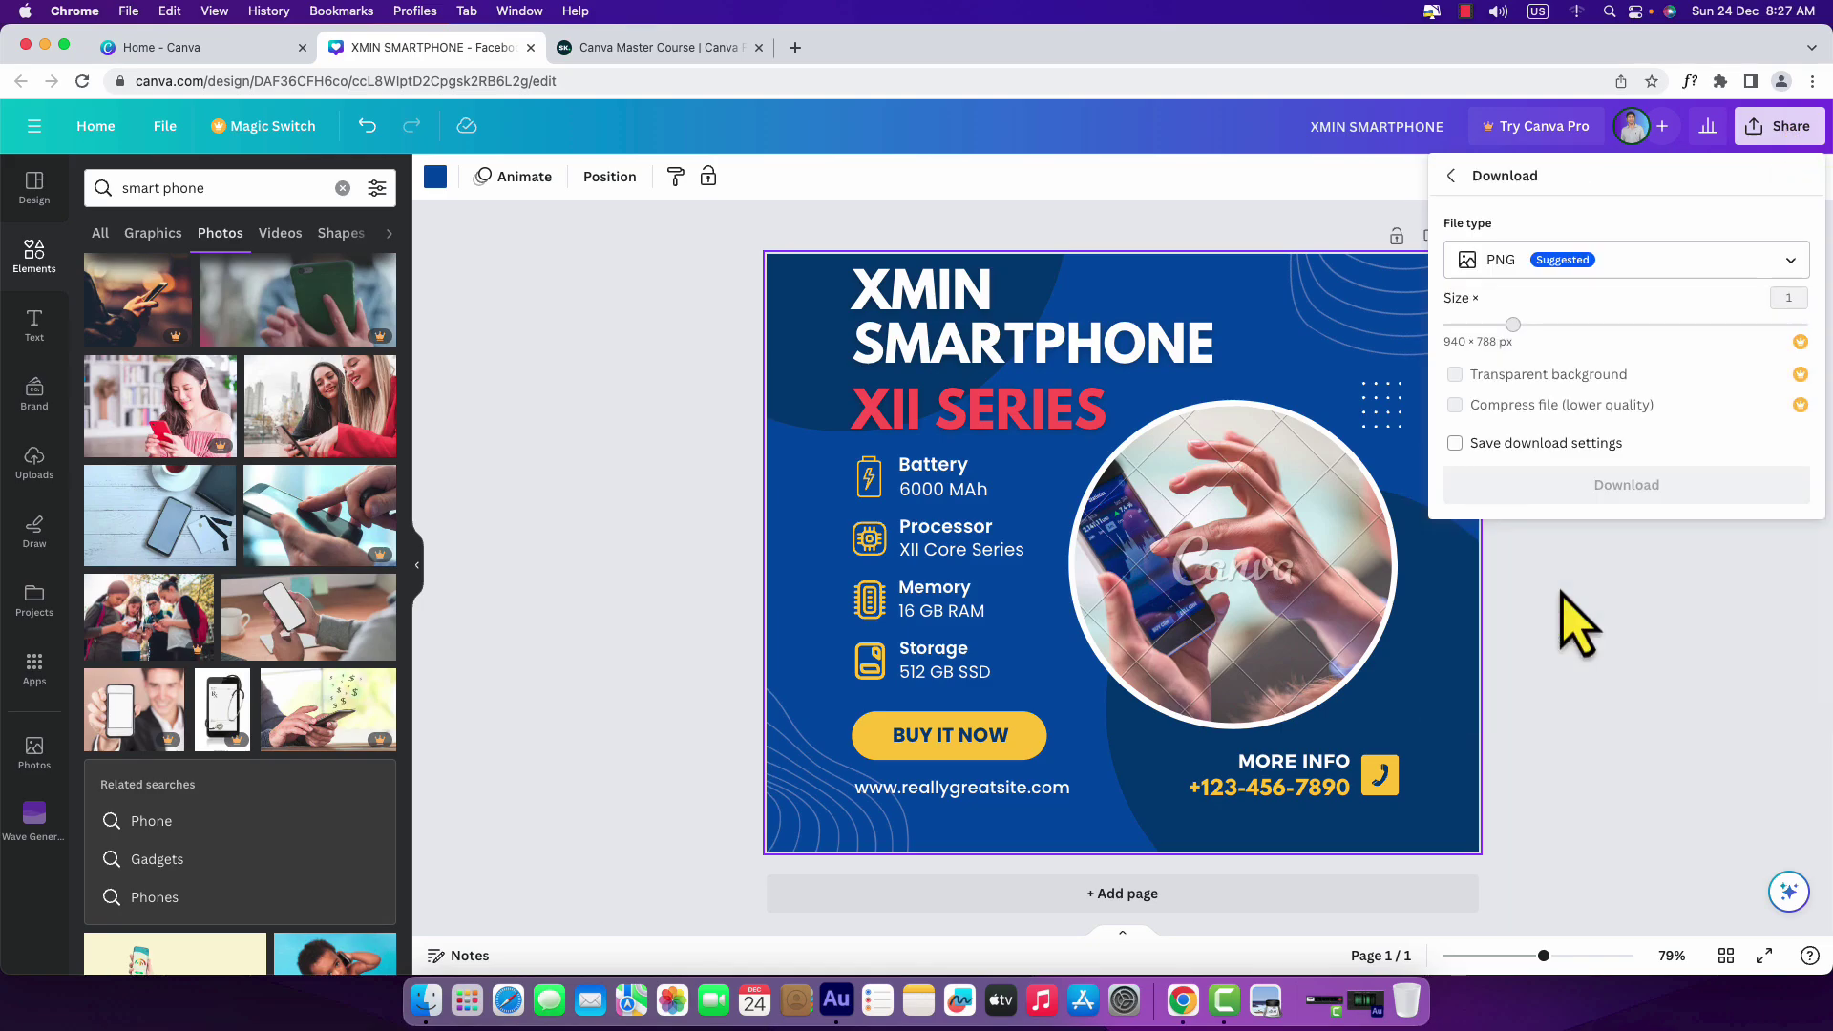
left_click(1627, 277)
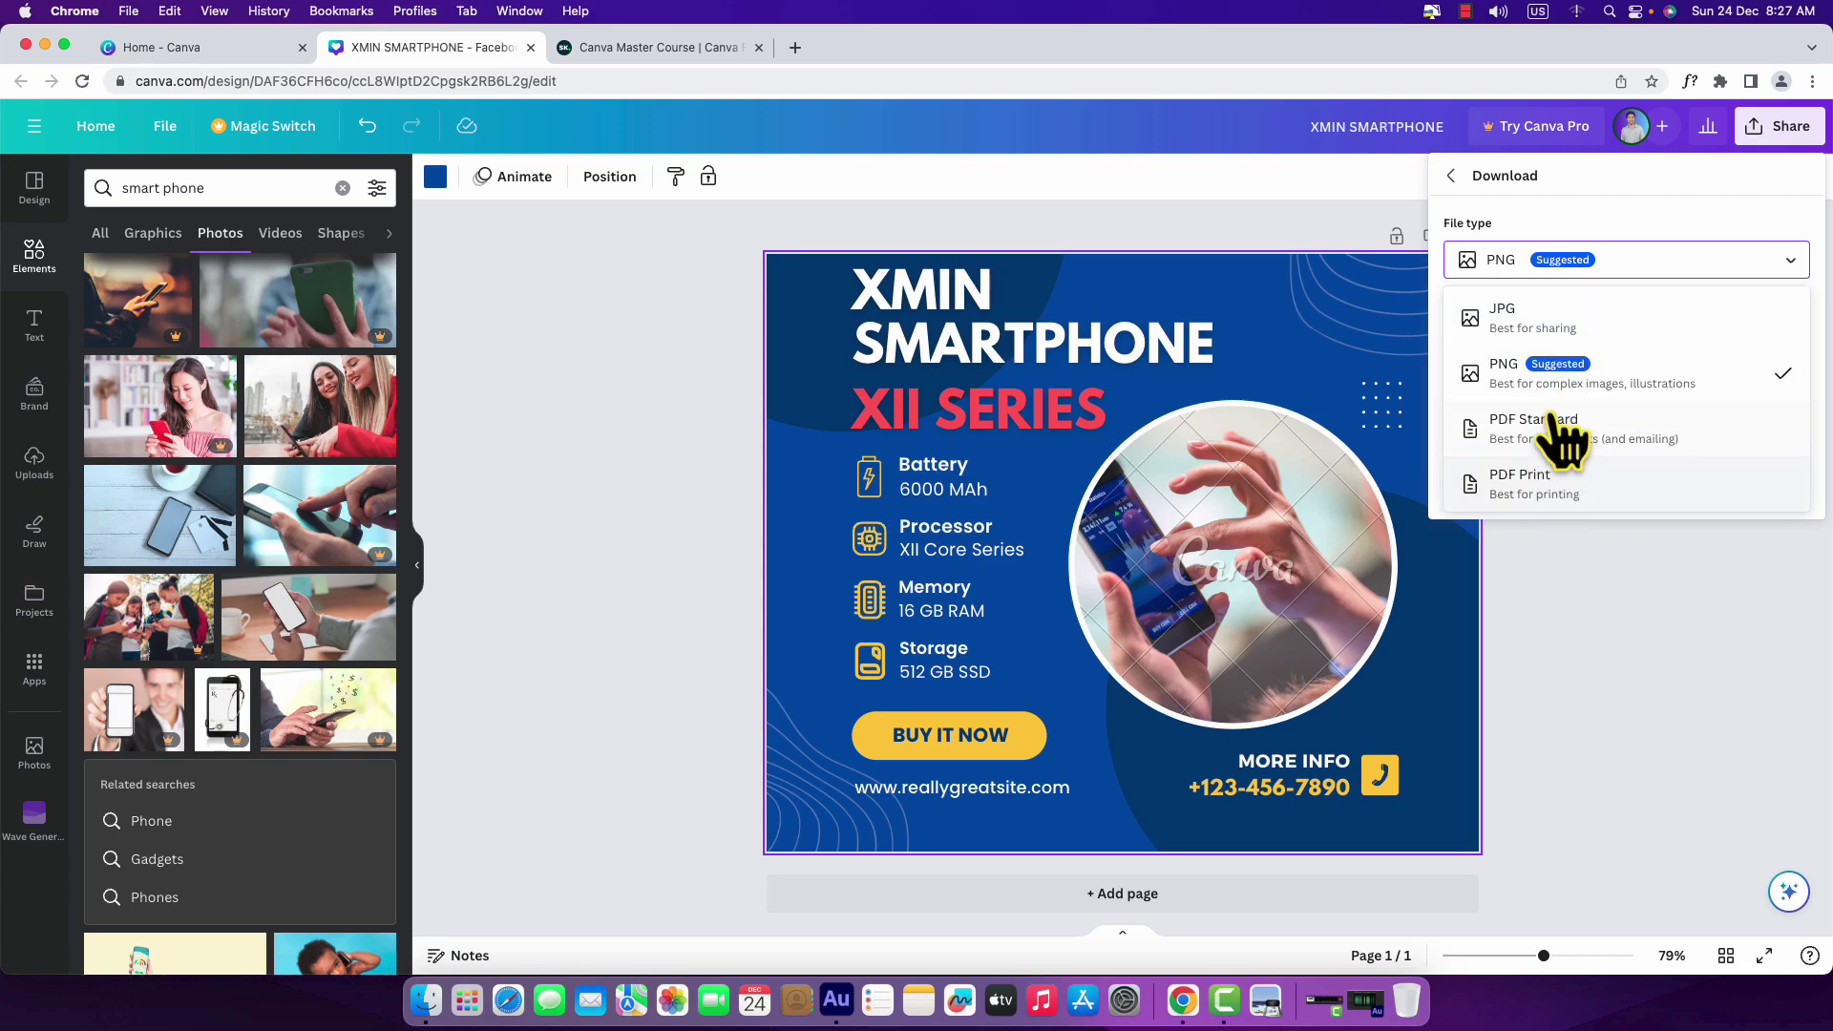
left_click(1556, 329)
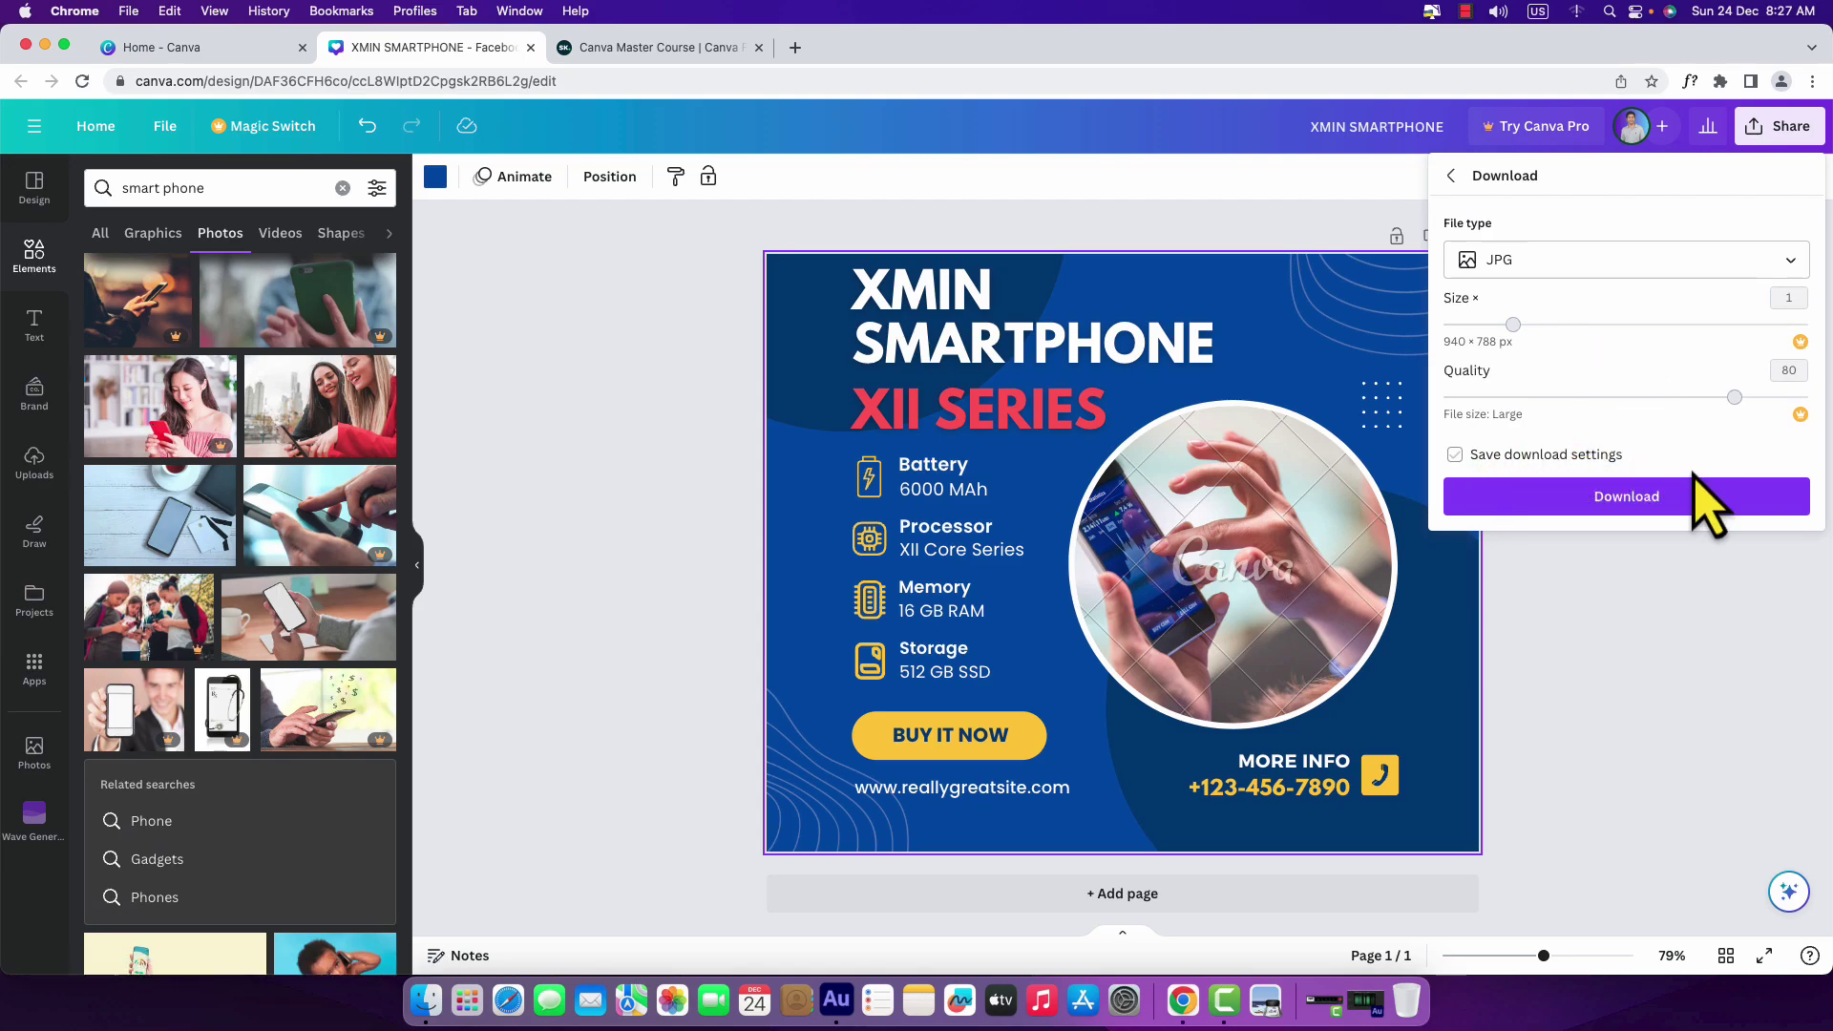
left_click(1628, 506)
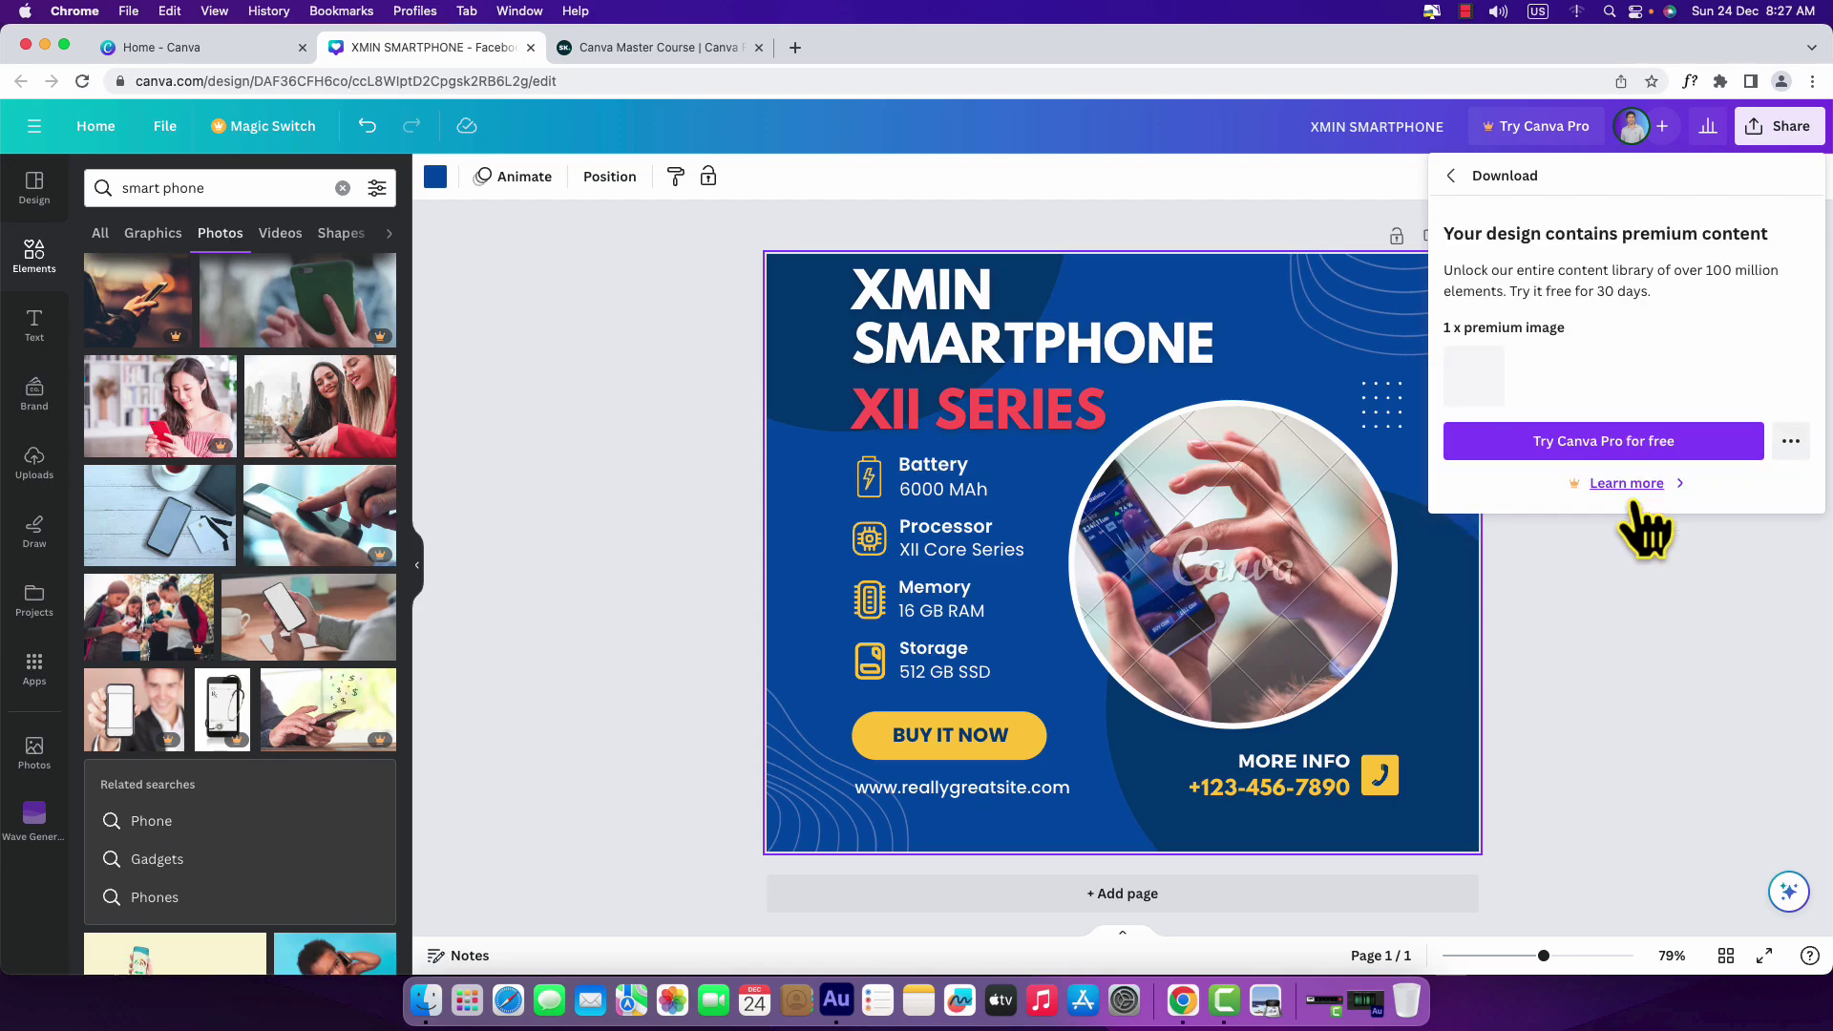
left_click(1623, 478)
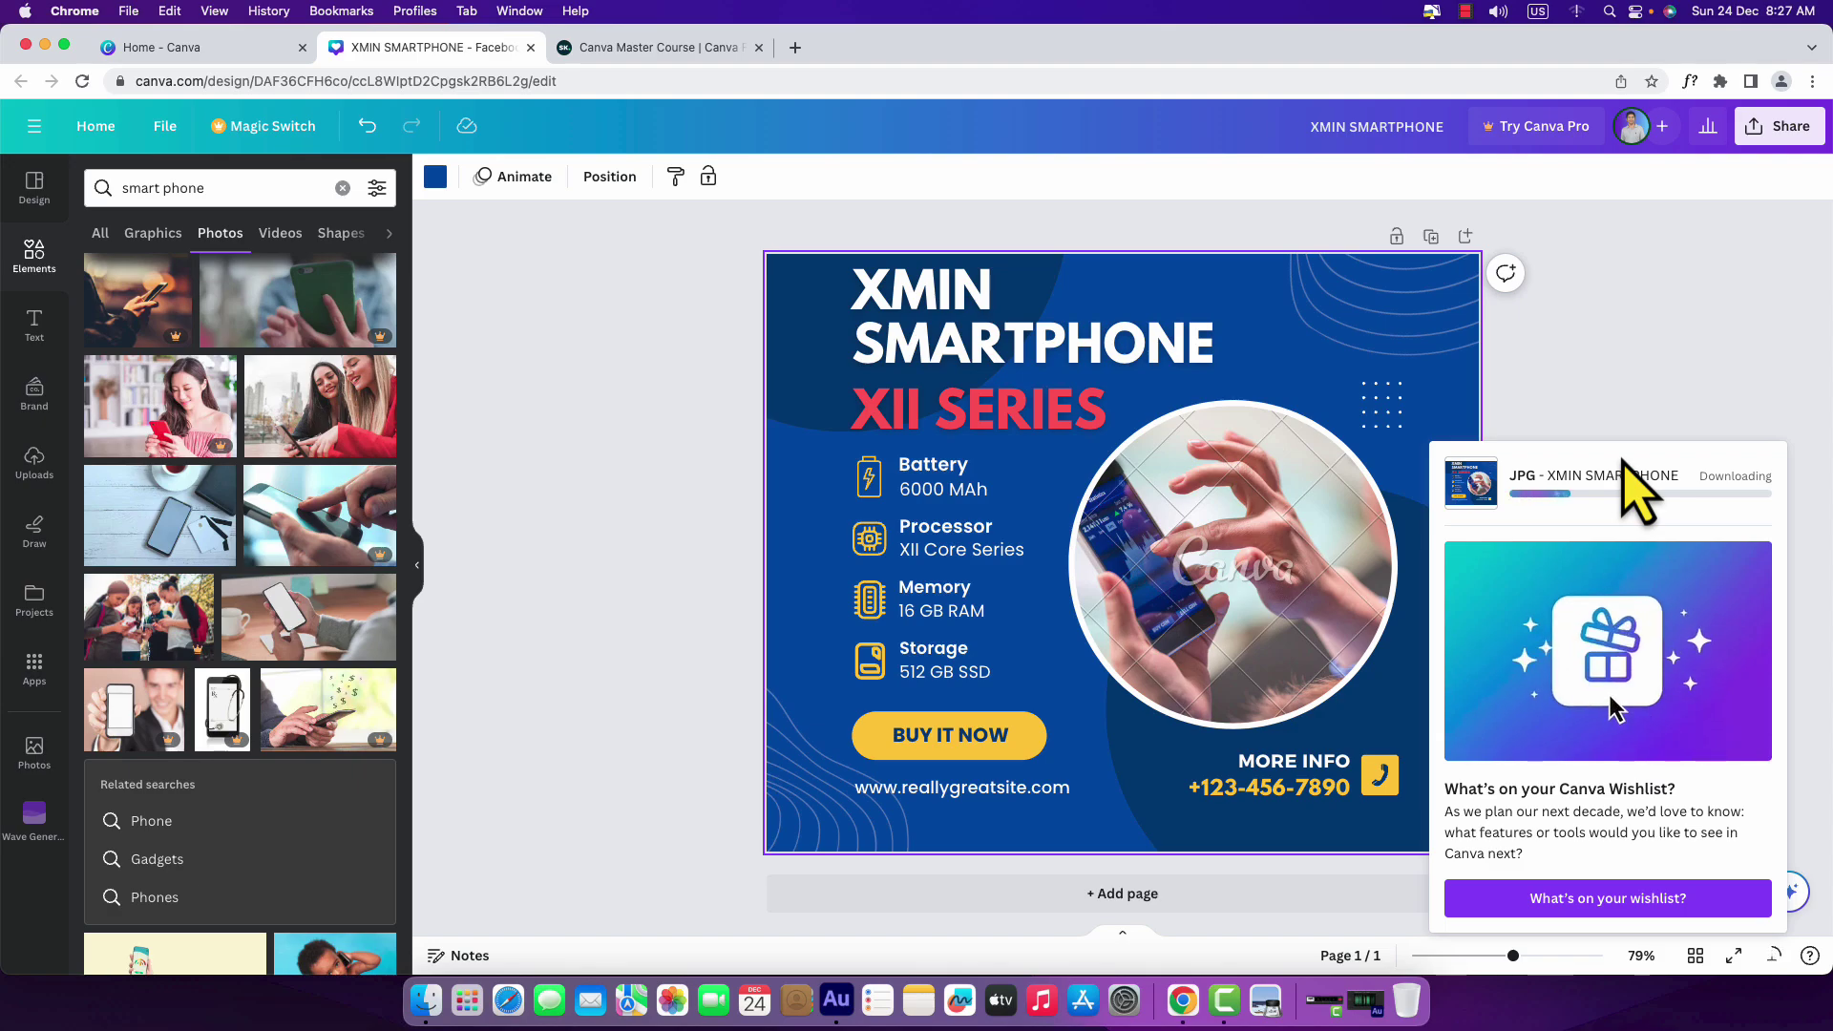
- Open XMIN SMARTPHONE.jpg from Downloads in Preview and centre its window
left_click(203, 950)
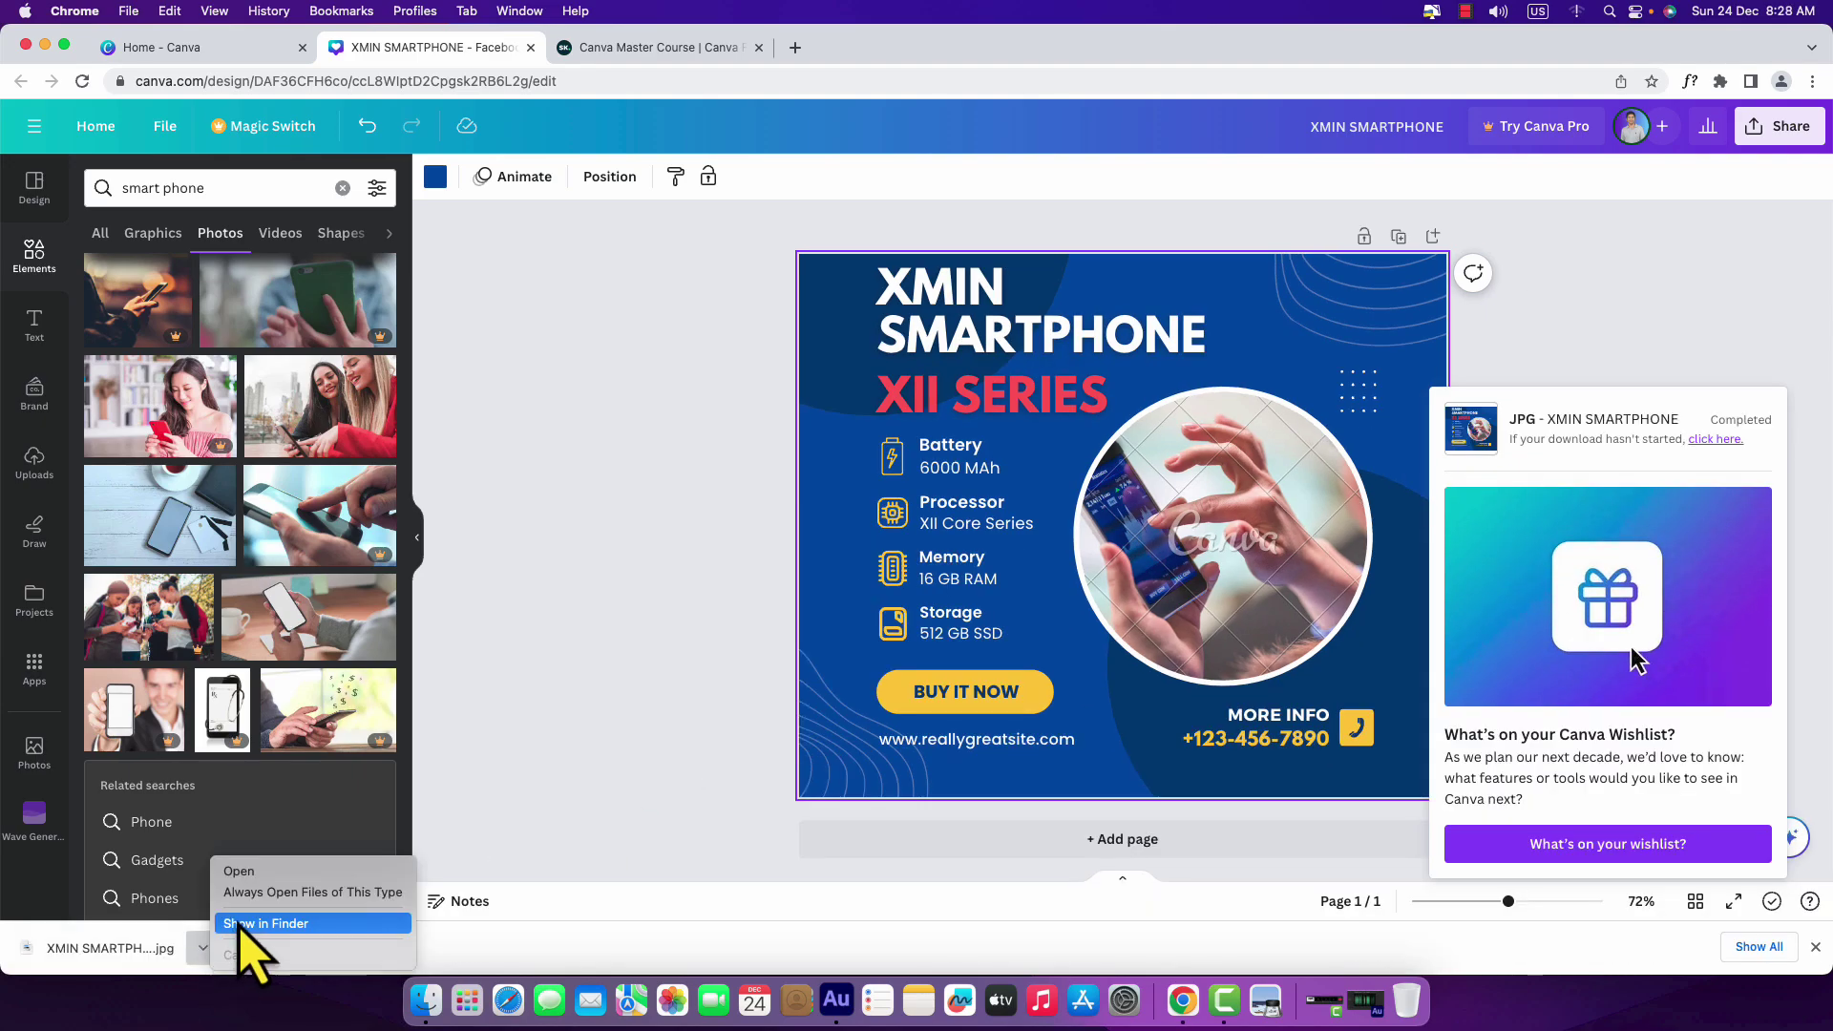
left_click(278, 924)
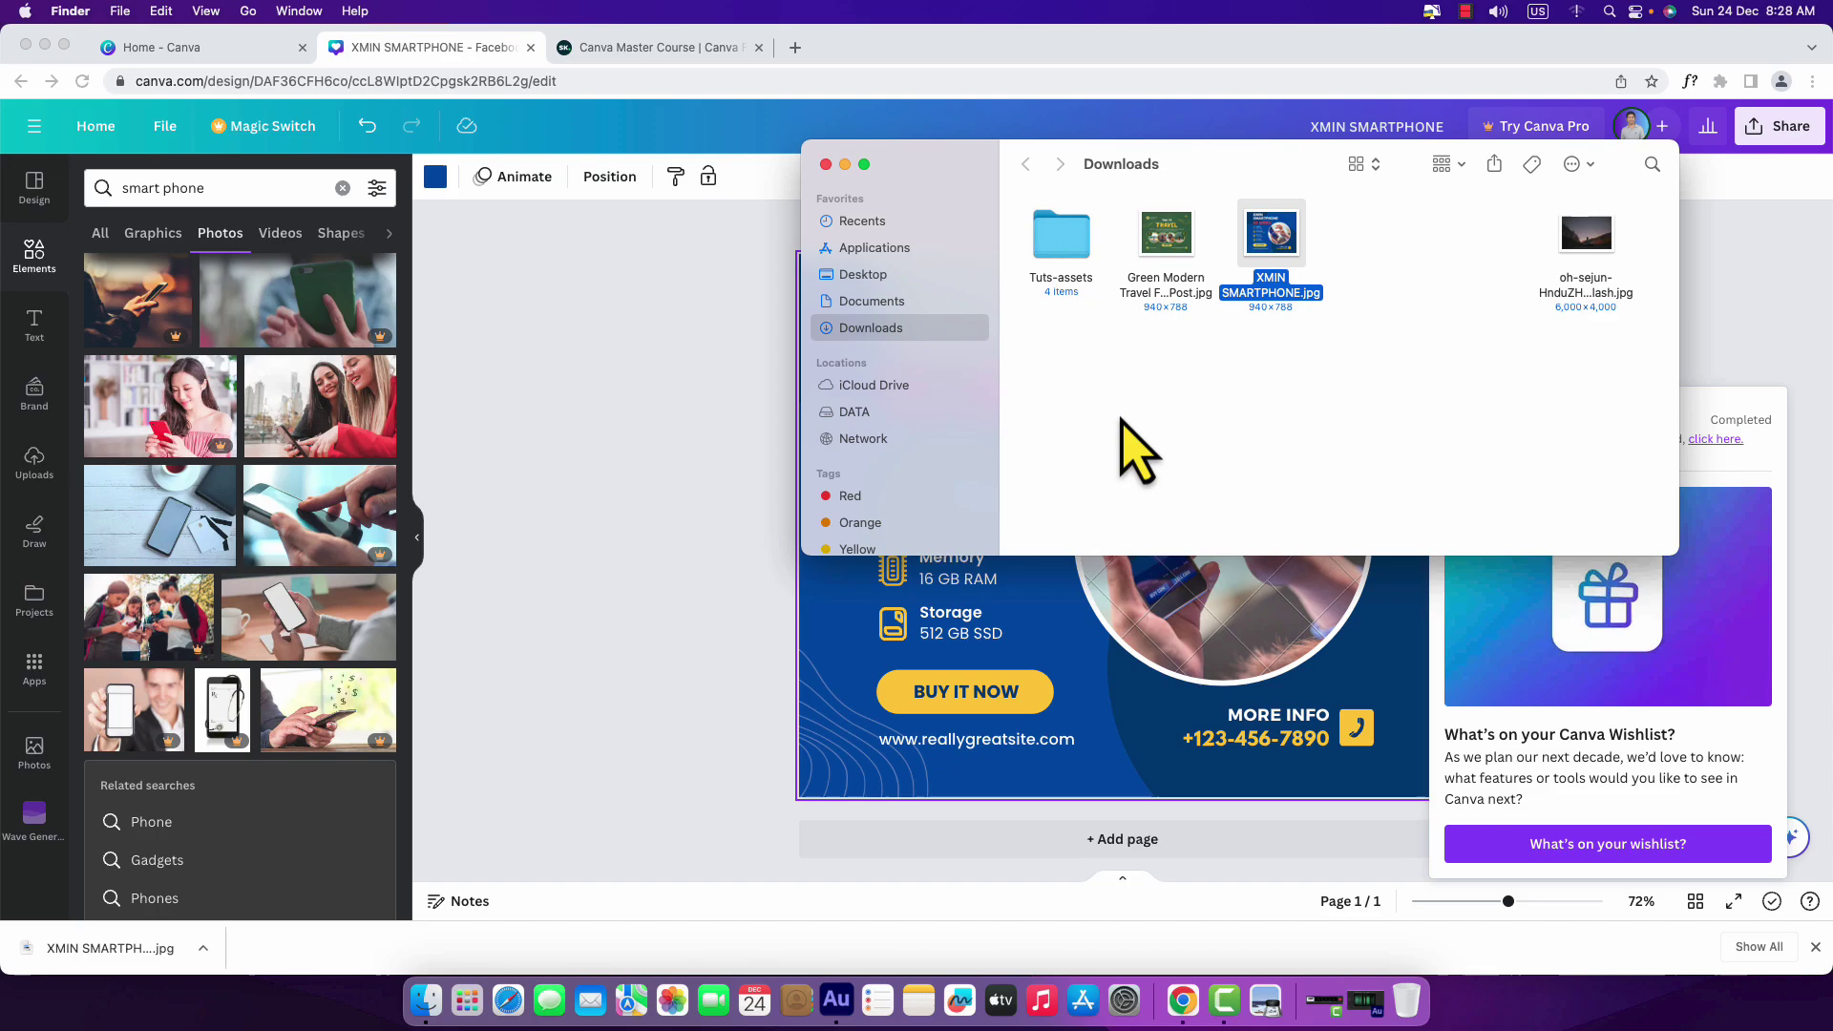
double_click(1270, 239)
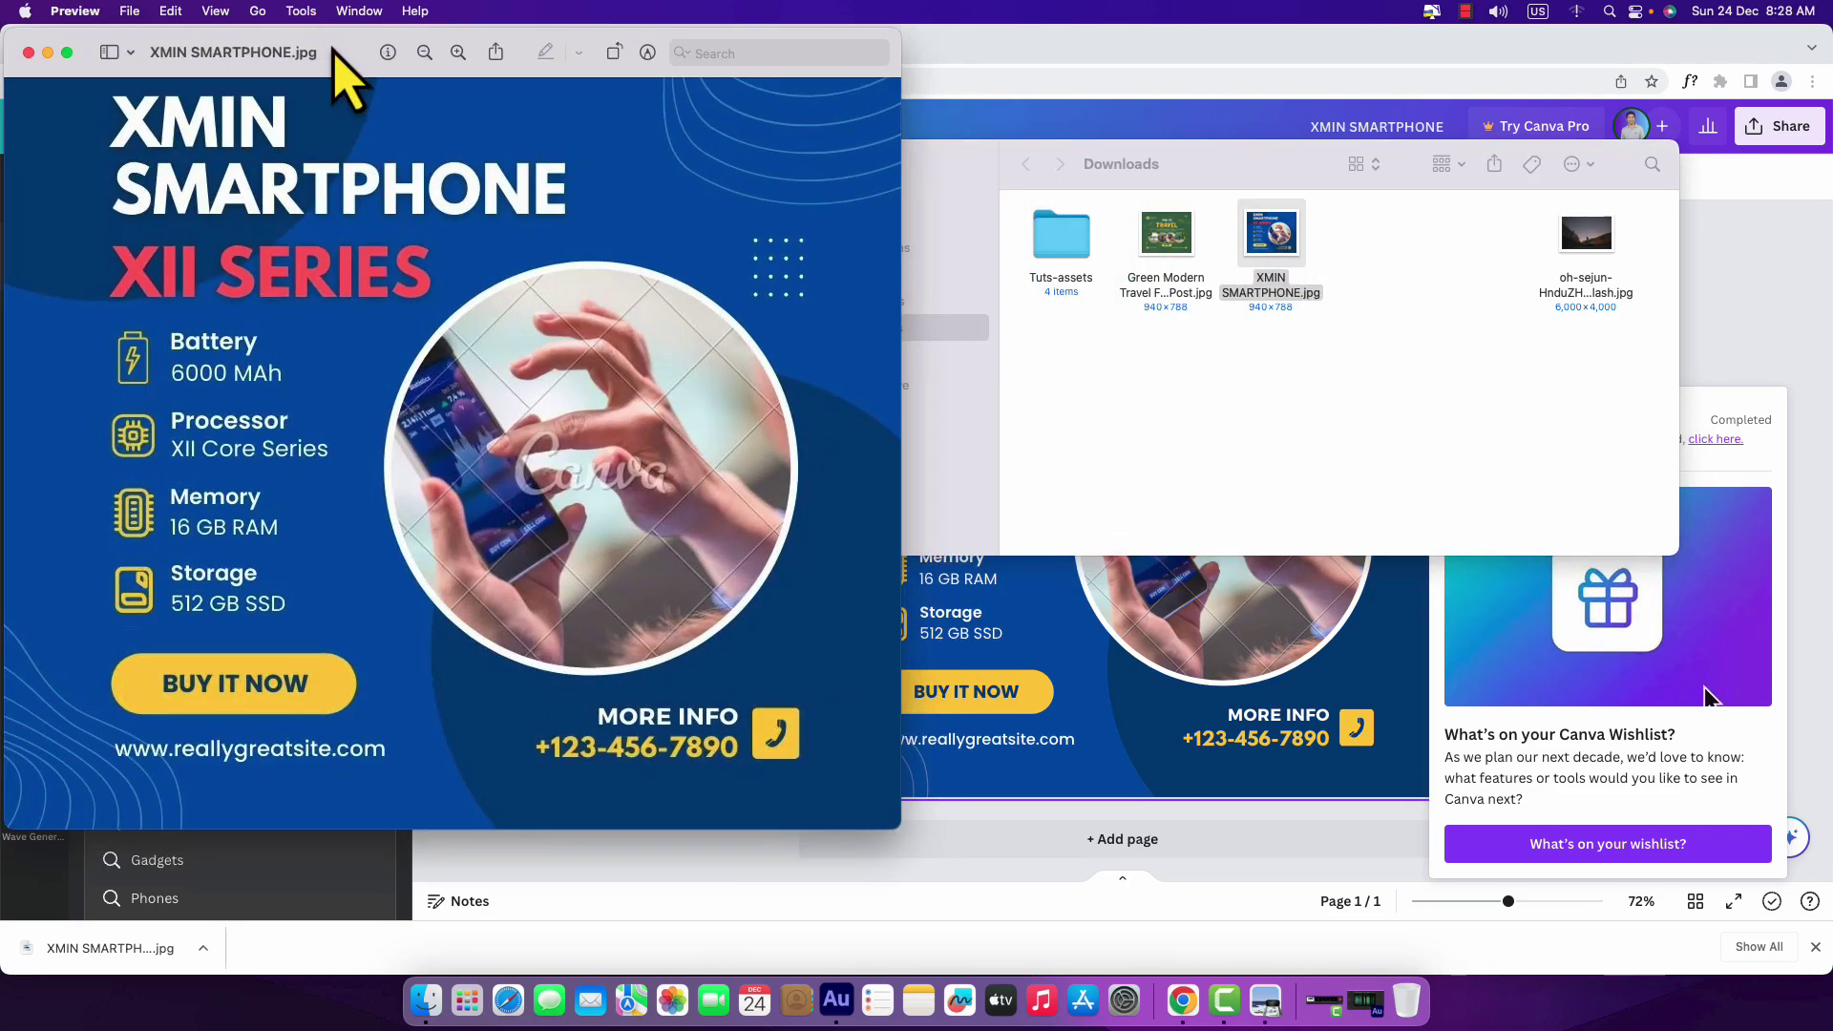
left_click_drag(345, 50, 694, 113)
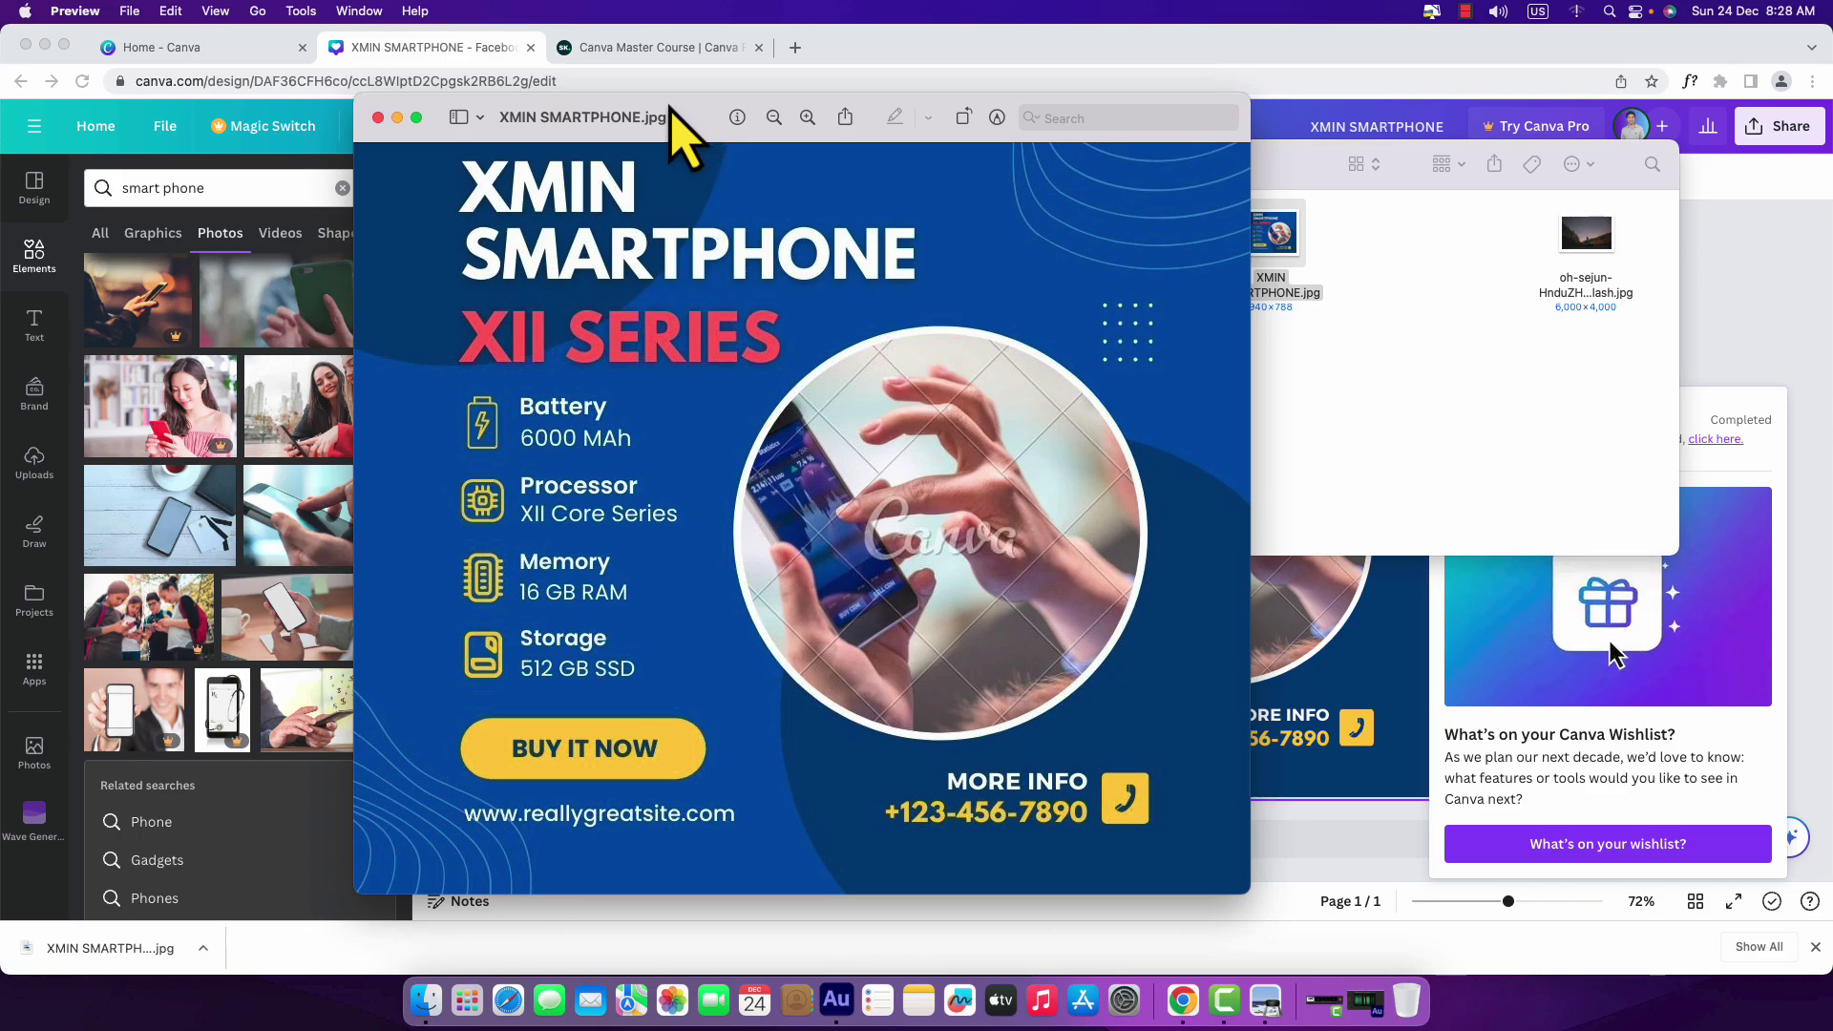
- Browse the Canva Master Course lessons on Skillshare, then go back to the XMIN SMARTPHONE design tab
left_click(650, 50)
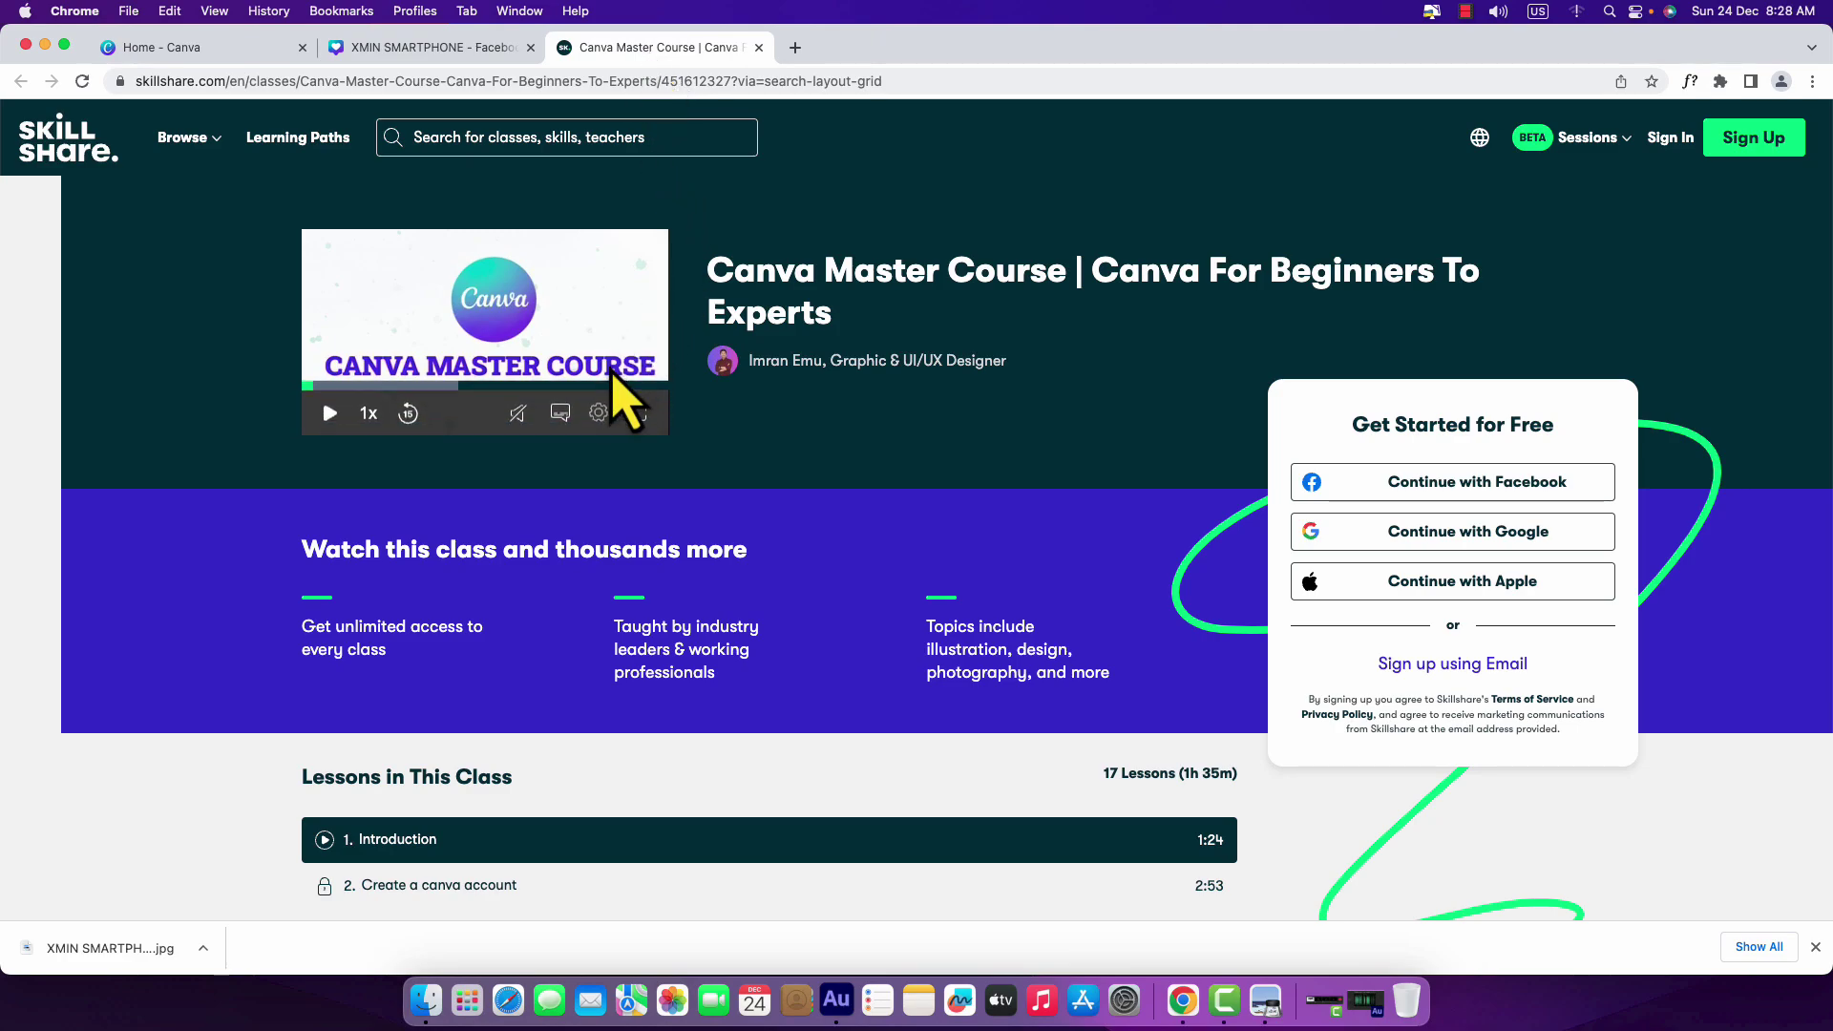
scroll(597, 541, "down", 5)
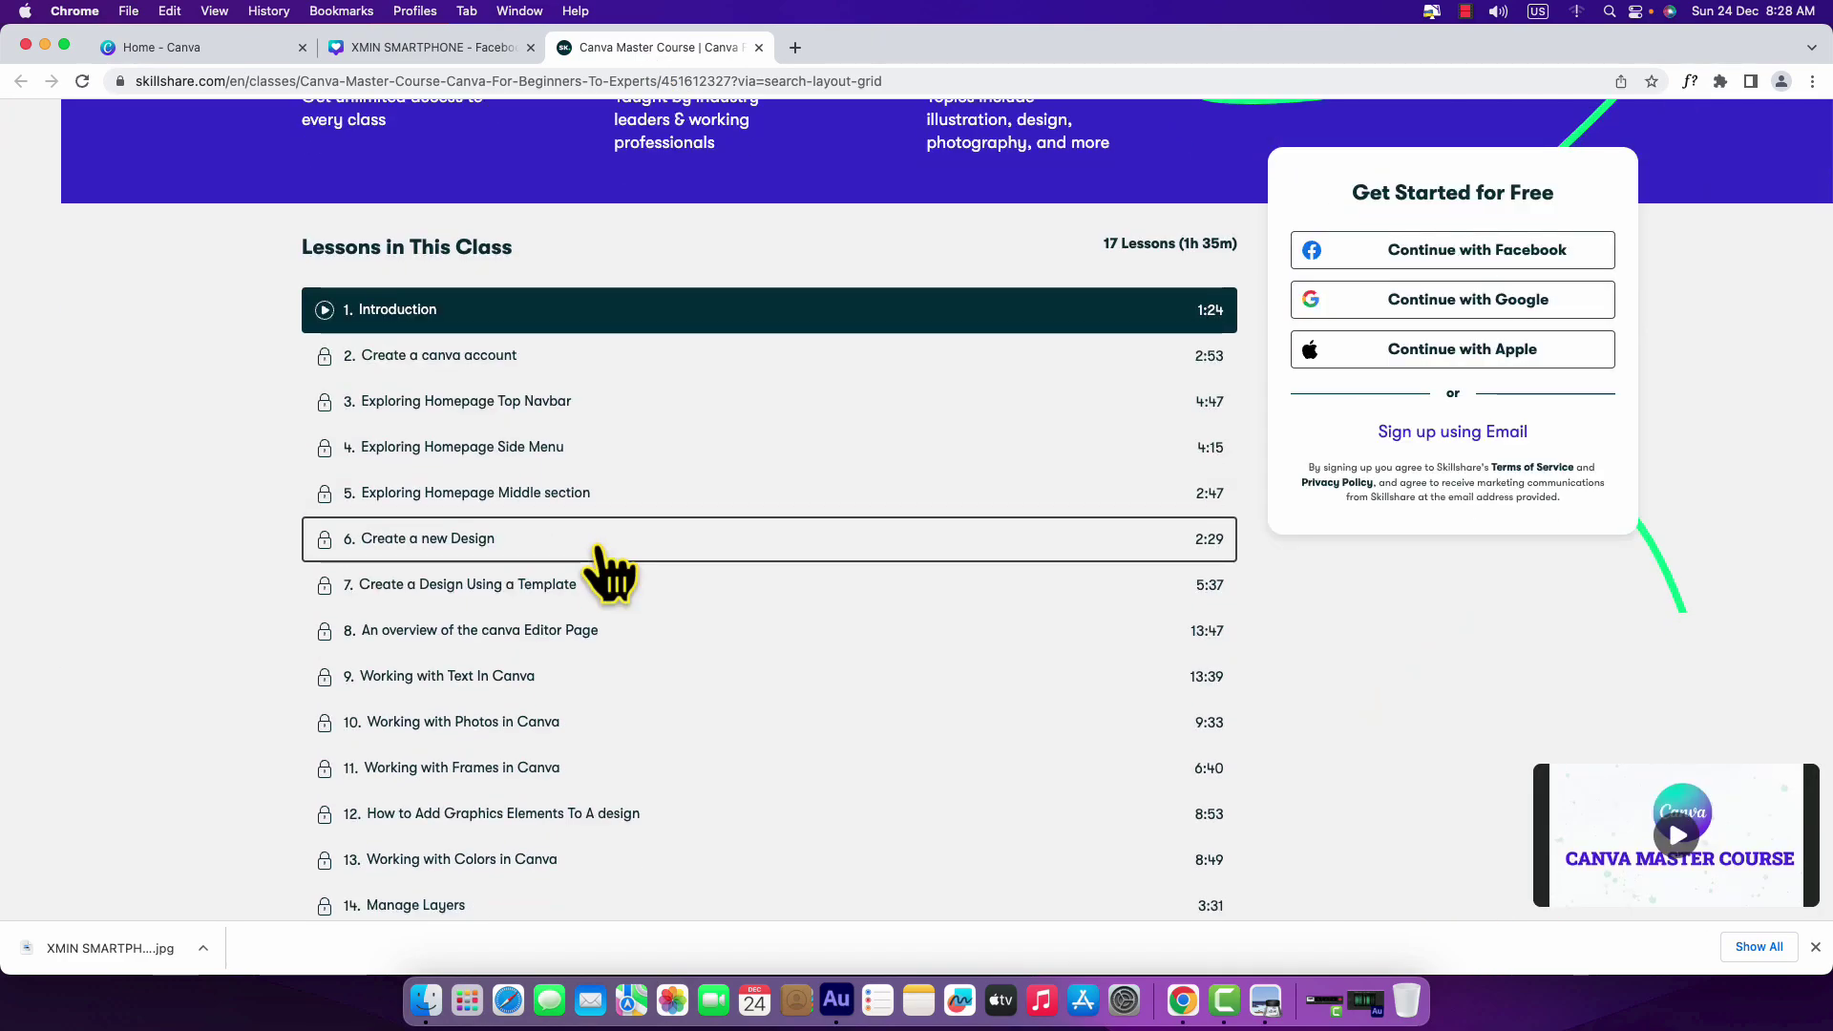
scroll(600, 551, "down", 1)
scroll(599, 552, "down", 5)
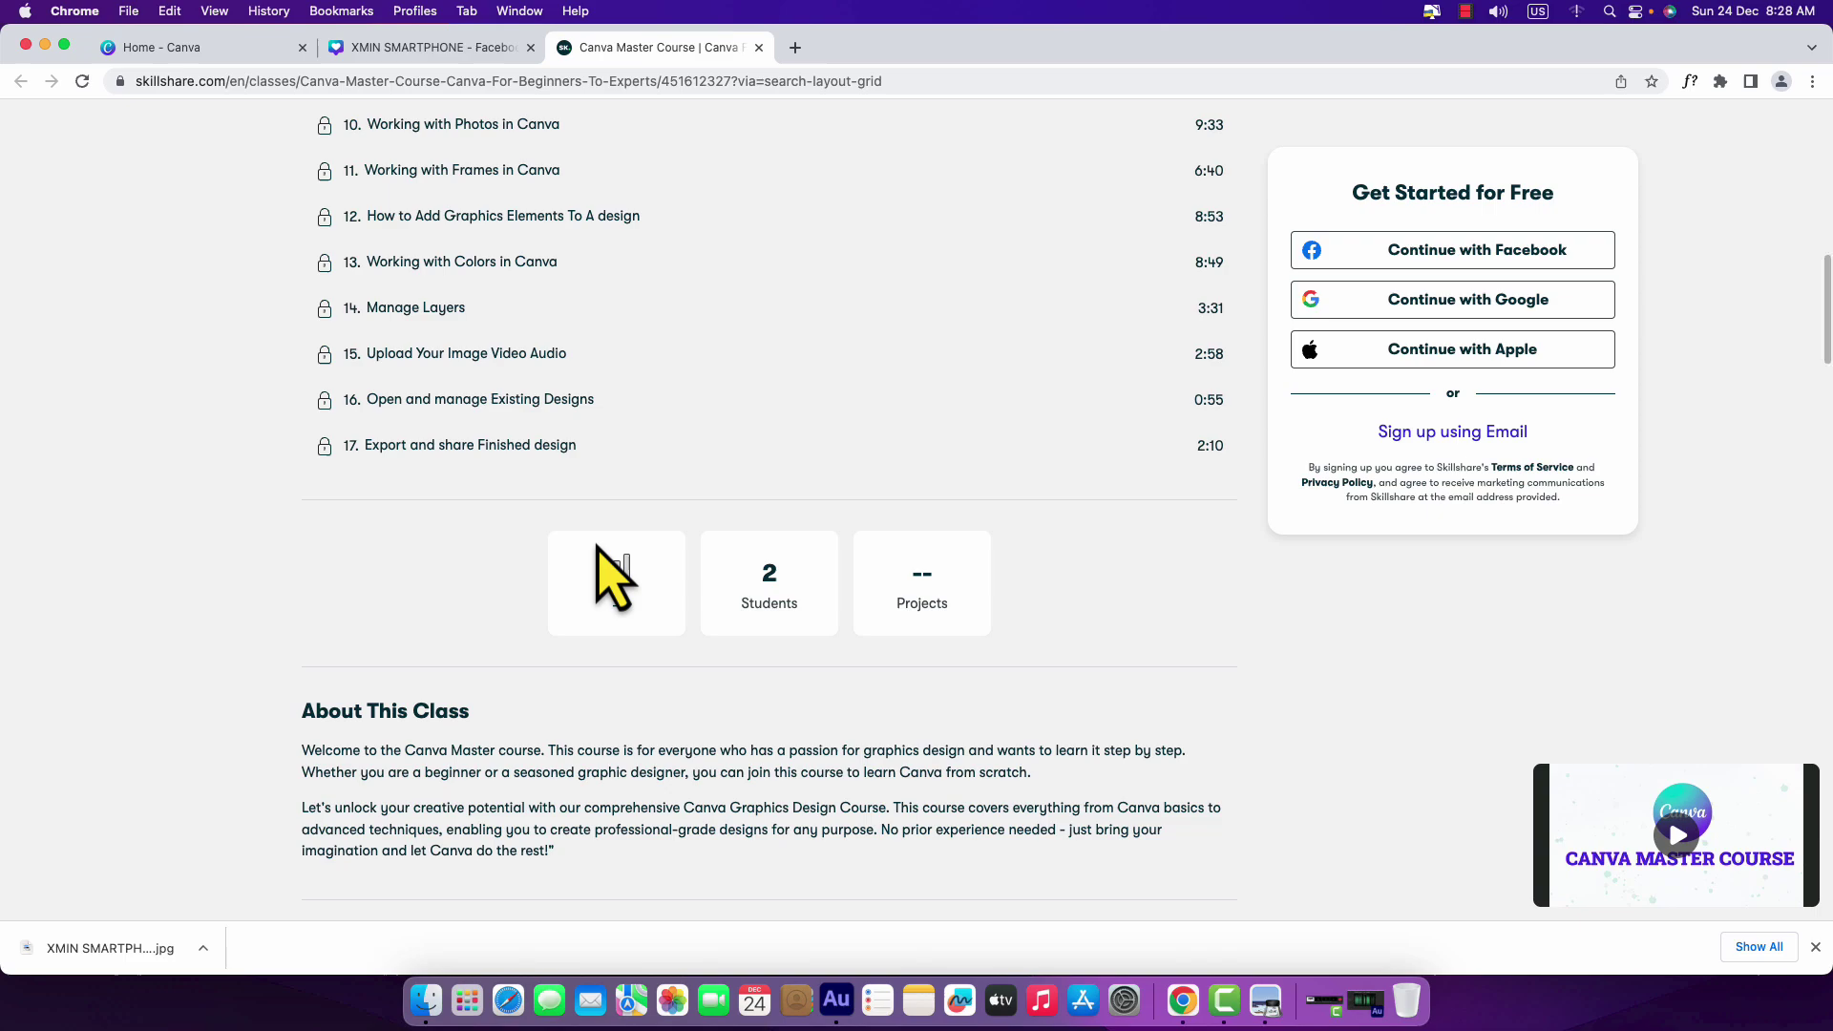
scroll(599, 547, "up", 11)
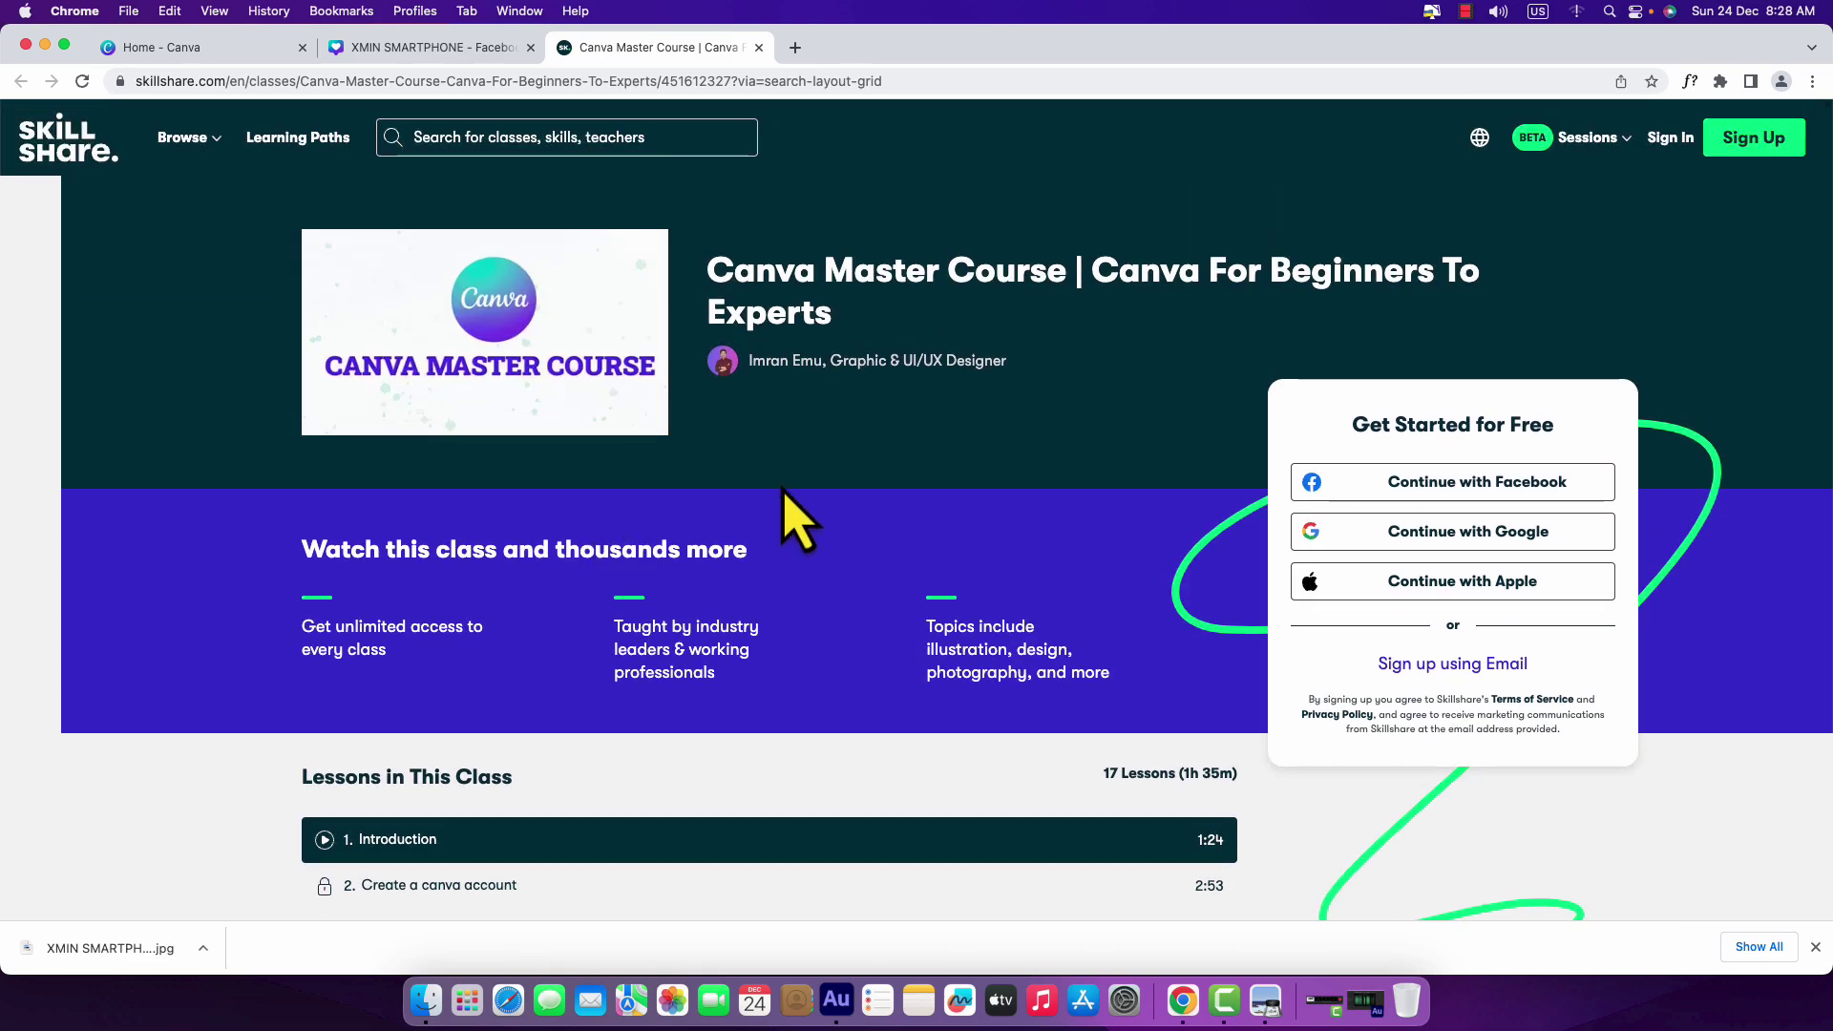
scroll(778, 573, "down", 4)
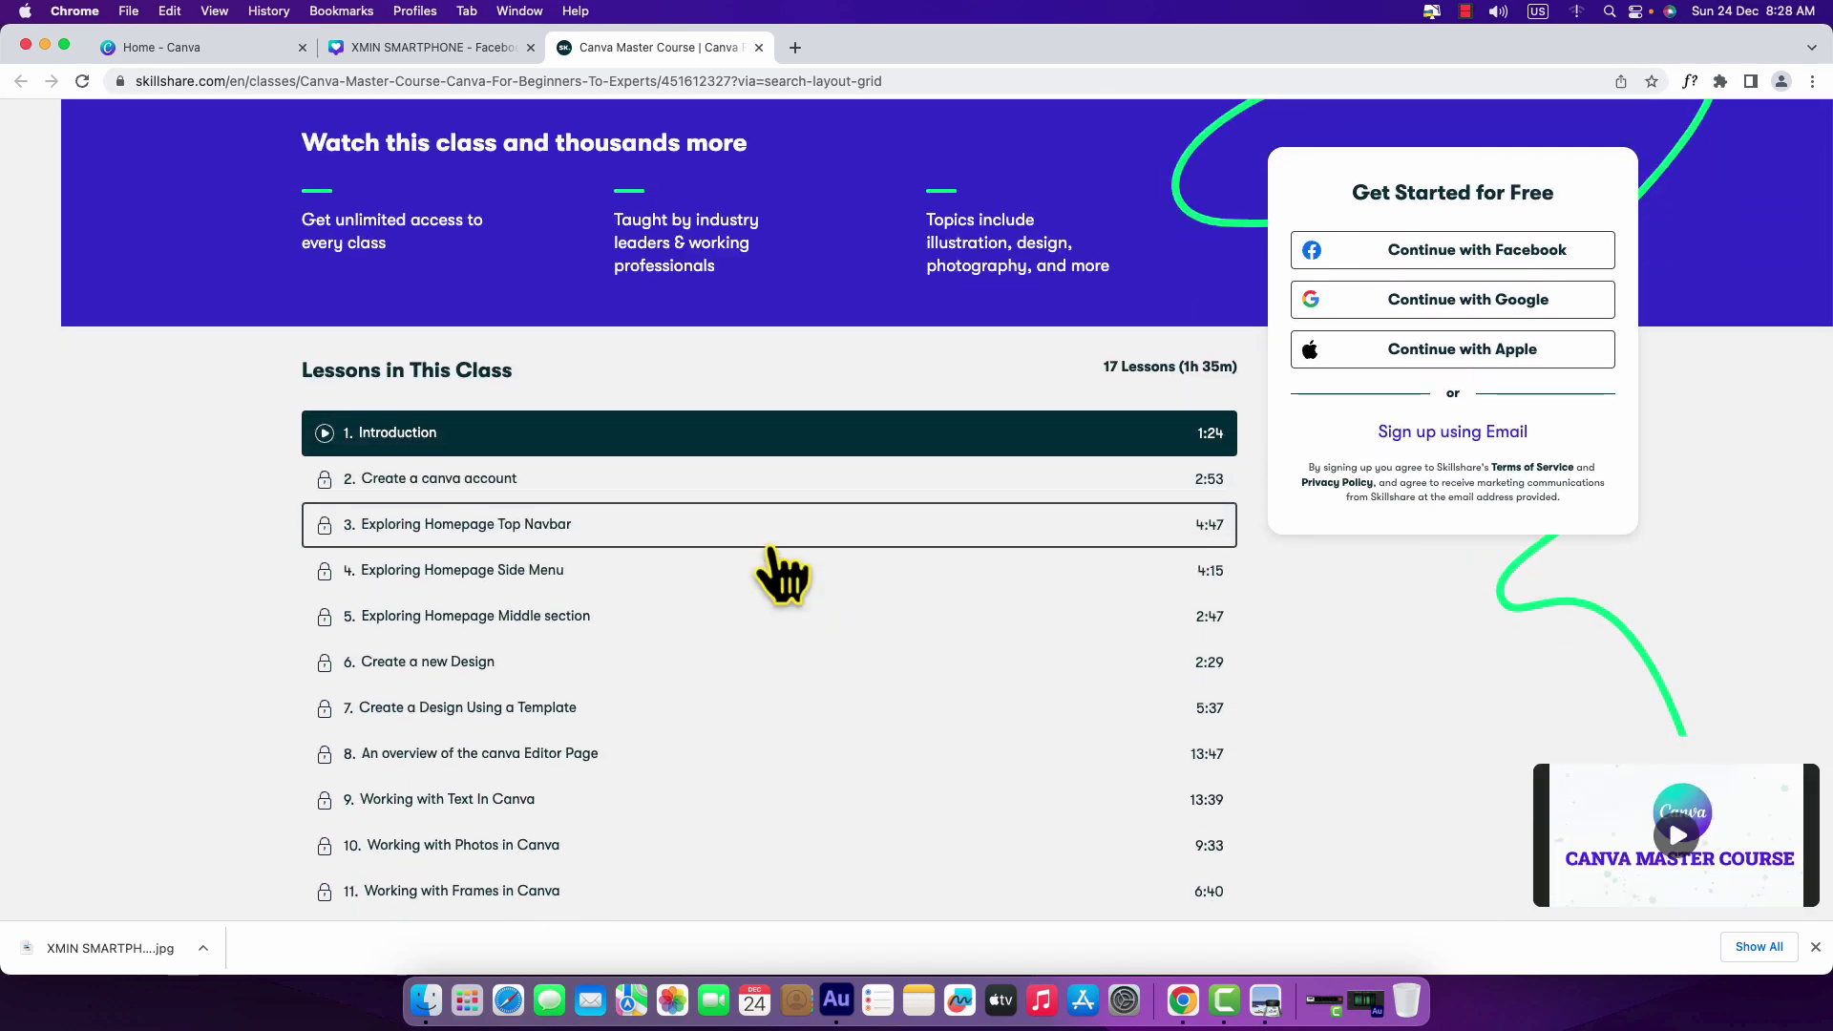
scroll(835, 335, "up", 4)
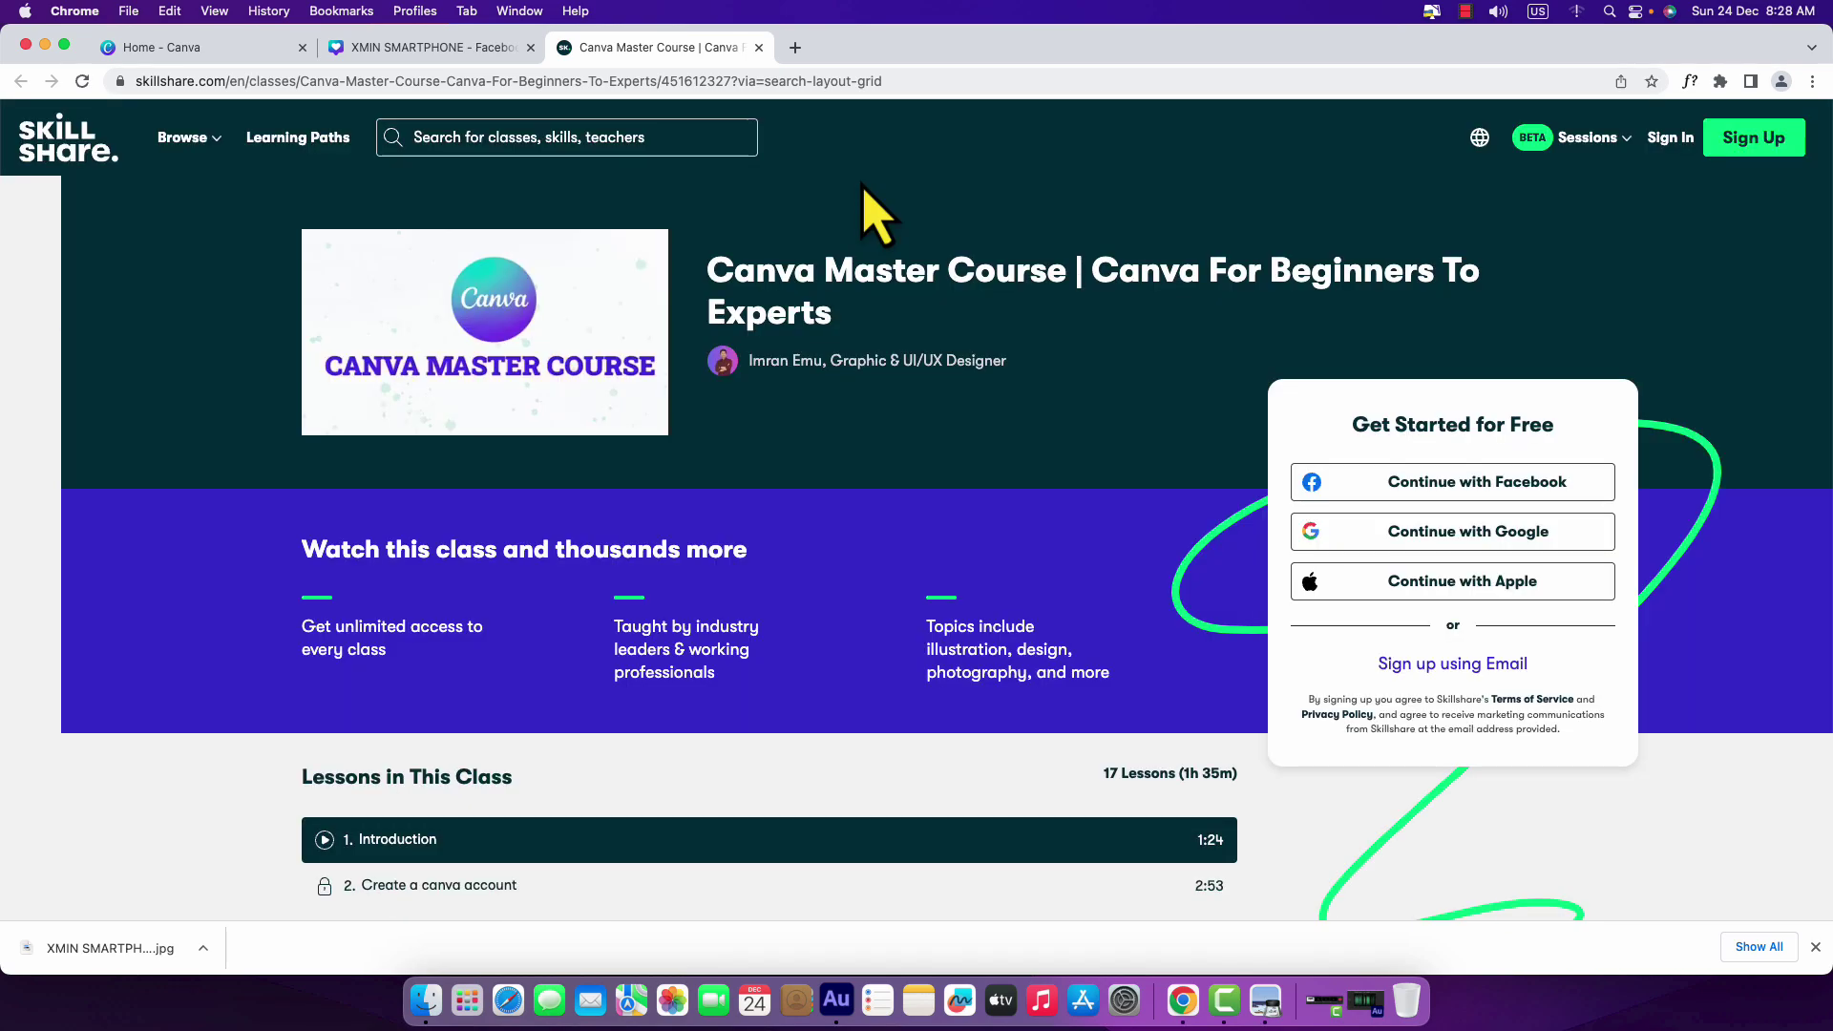
left_click(455, 58)
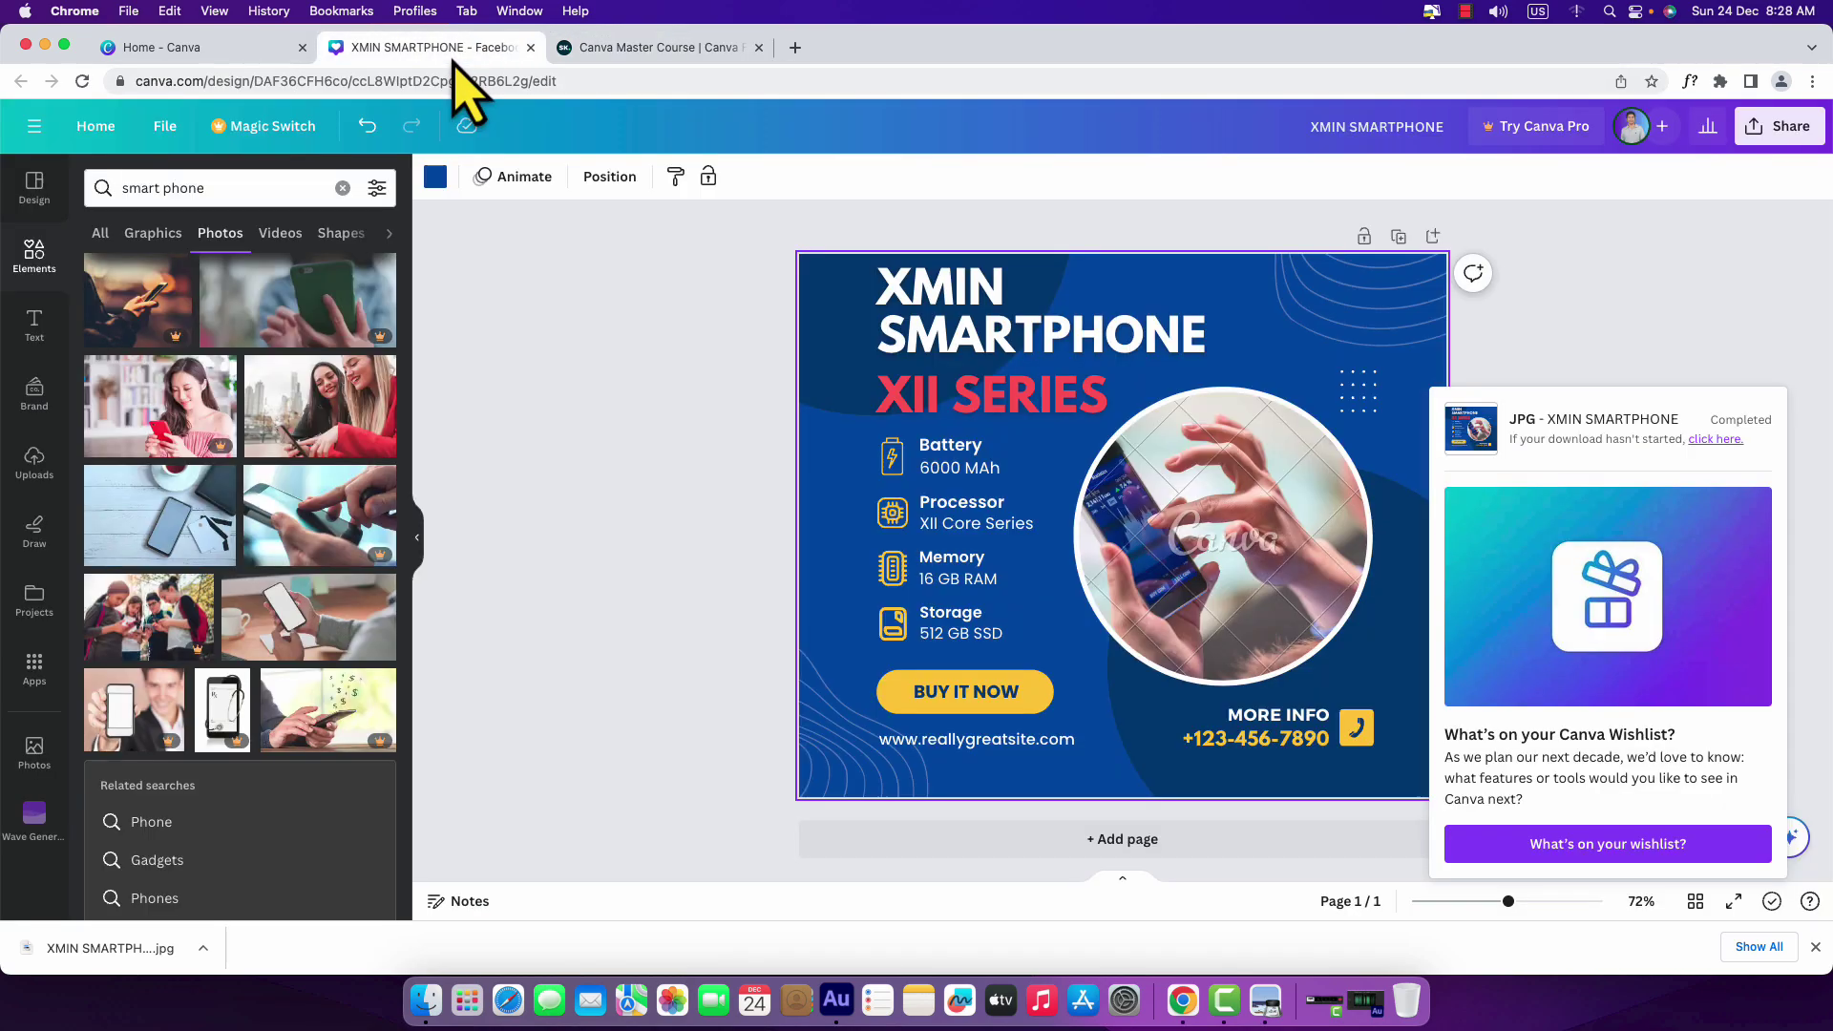